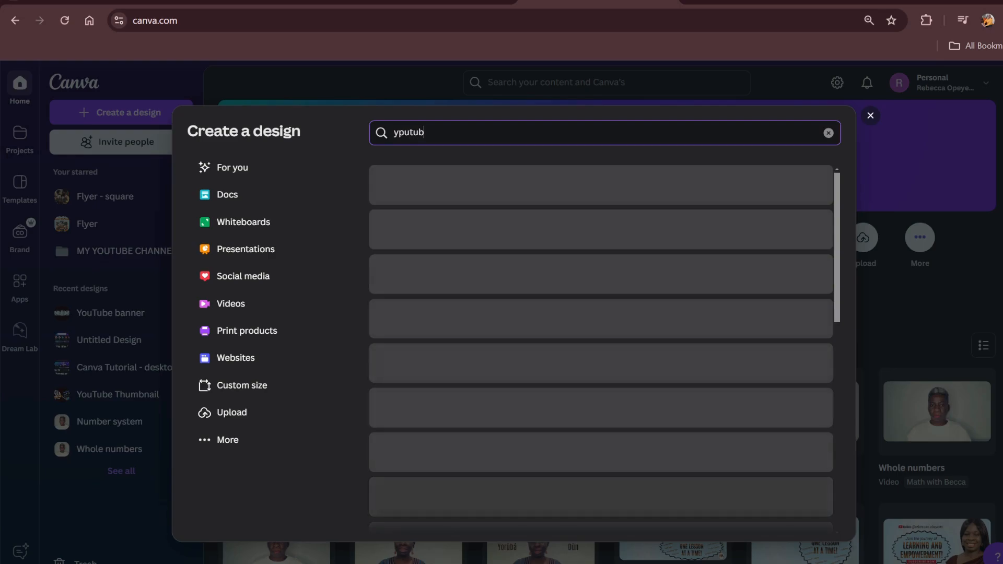
Search the design types for a YouTube banner, create a blank 2560 × 1440 px YouTube Banner, and hide the template suggestions
{"action": "type", "text": "ne"}
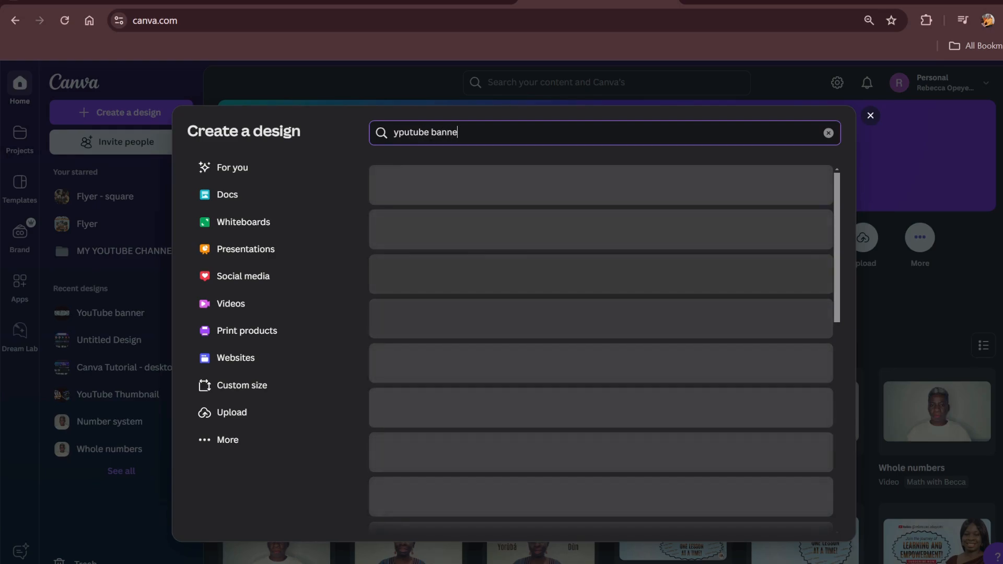
{"action": "type", "text": "r"}
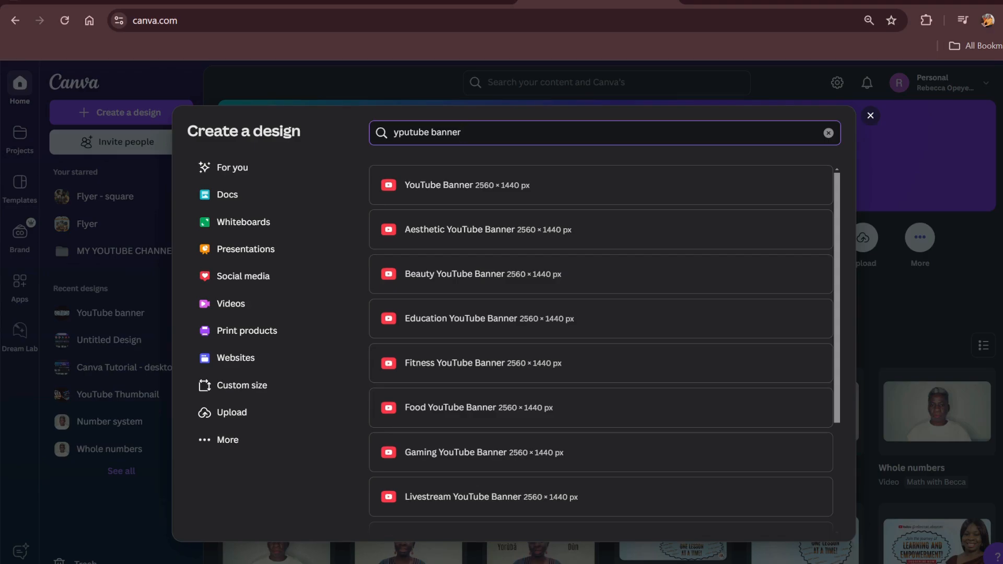
{"action": "left_click", "coordinate": [465, 186]}
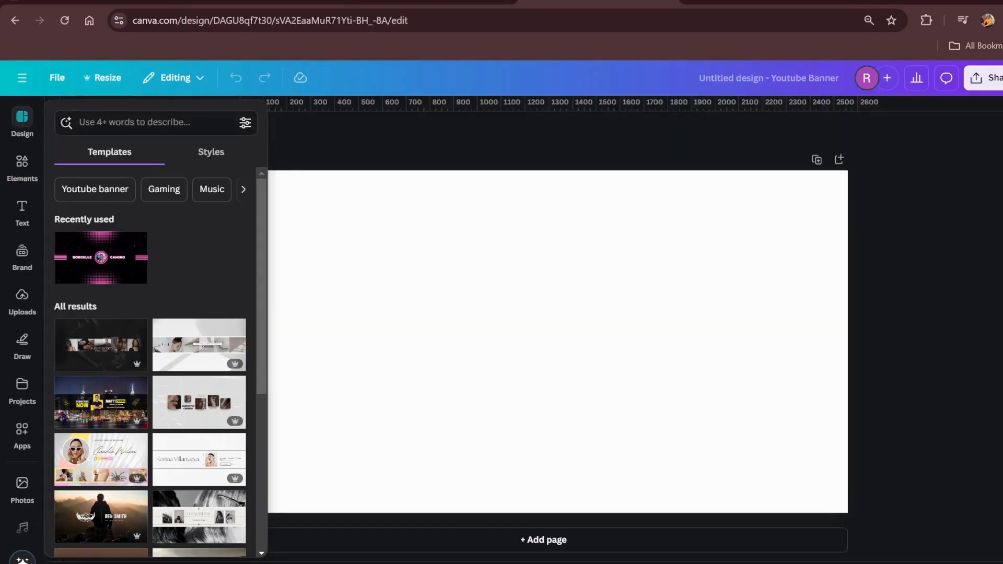
{"action": "left_click", "coordinate": [308, 155]}
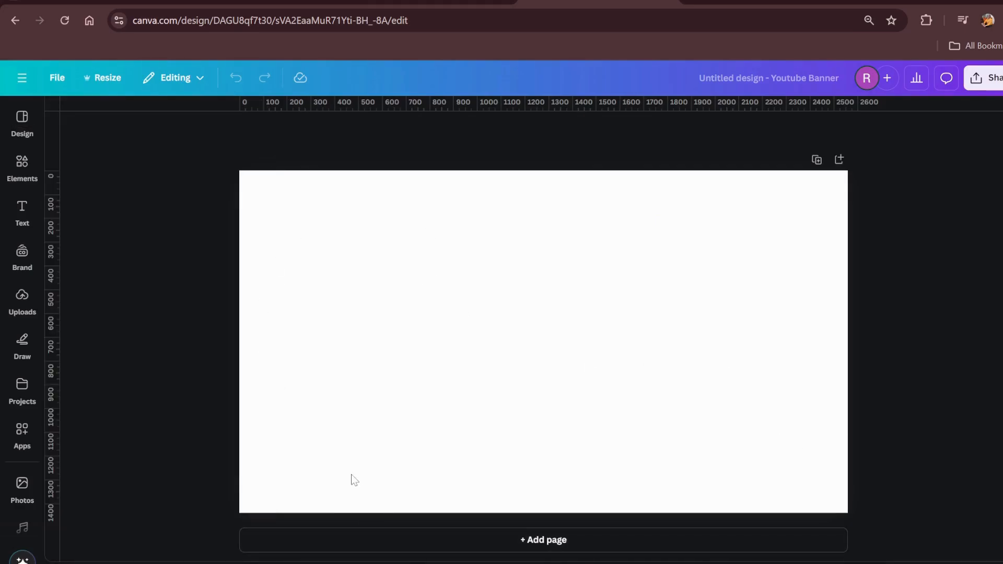
View the existing banner on the YouTube channel page and return to the blank Canva design
{"action": "left_click", "coordinate": [776, 4]}
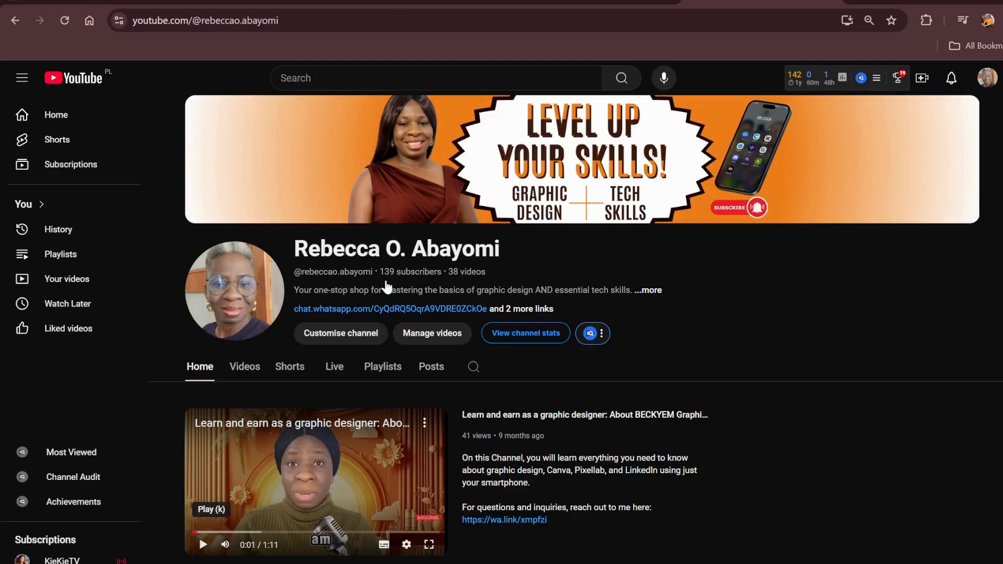
{"action": "left_click", "coordinate": [583, 1]}
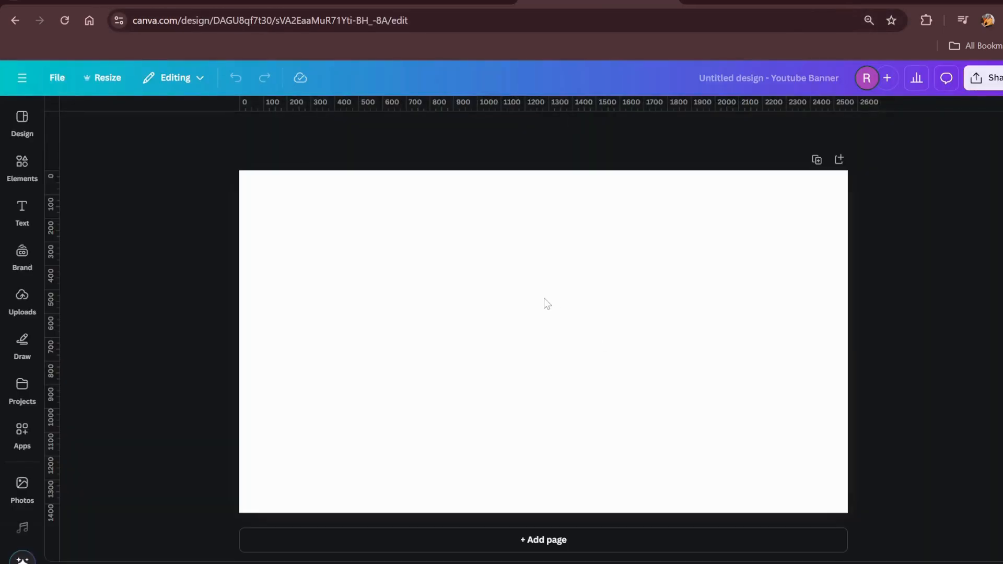
{"action": "left_click", "coordinate": [578, 266]}
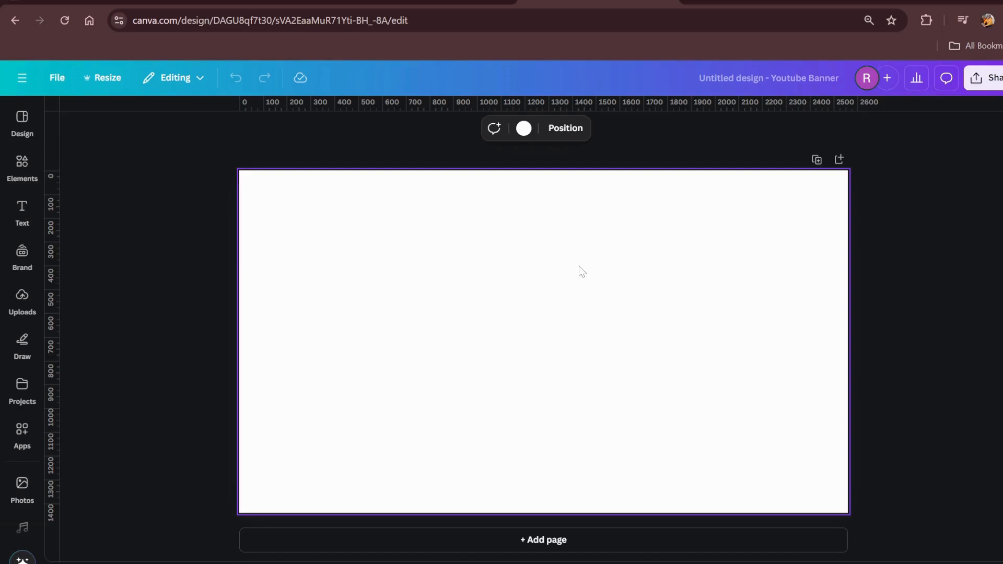
{"action": "left_click", "coordinate": [697, 149]}
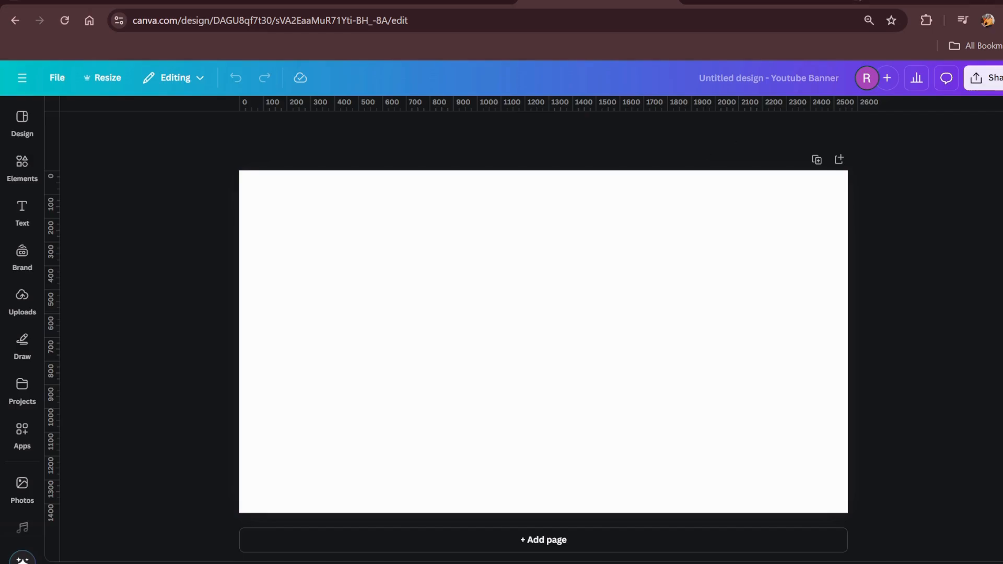
Search Google for "youtube banner" in a new browser tab and show the image results
{"action": "left_click", "coordinate": [859, 1]}
{"action": "left_click", "coordinate": [460, 257]}
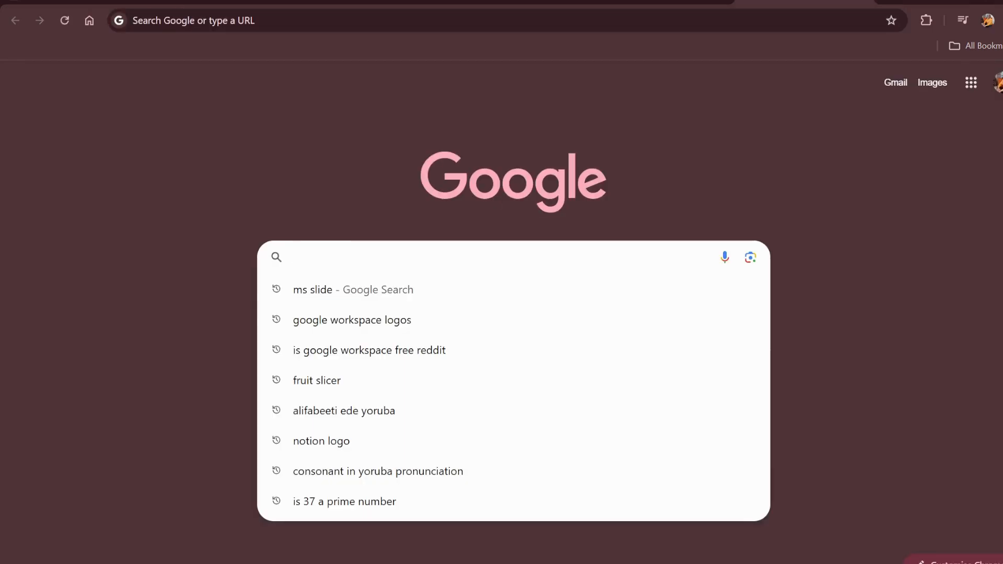
{"action": "type", "text": "youtub"}
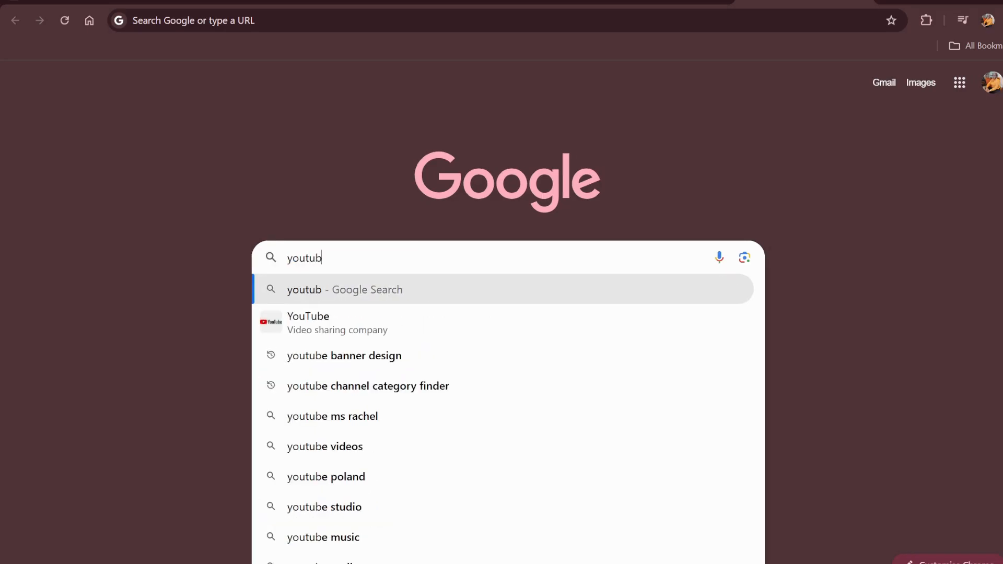
{"action": "type", "text": "e"}
{"action": "key", "text": "Return"}
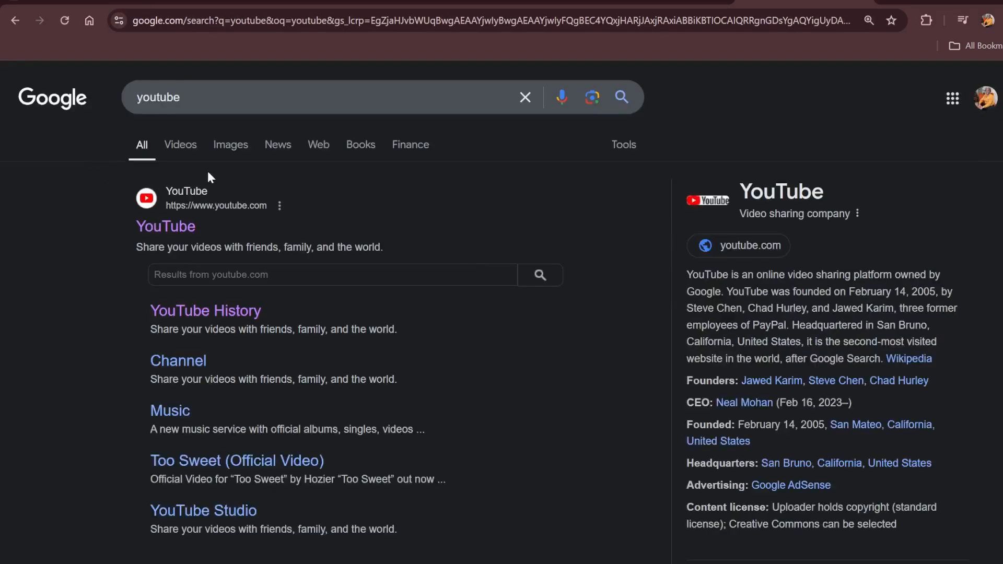
{"action": "left_click", "coordinate": [208, 97]}
{"action": "type", "text": "banner"}
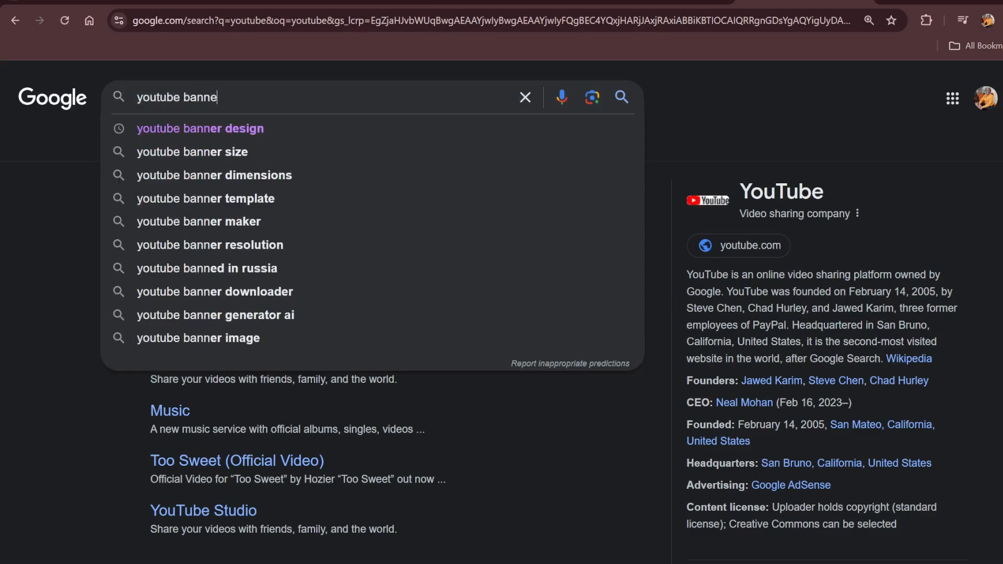
{"action": "key", "text": "Return"}
{"action": "left_click", "coordinate": [180, 147]}
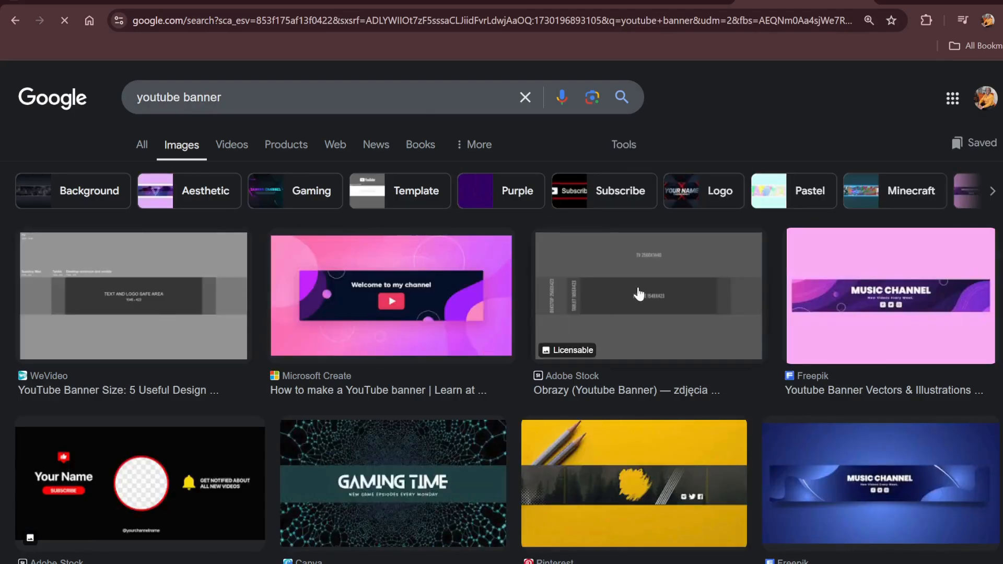
Preview the Microsoft Create banner example and examine the other YouTube banner image results for layout and safe-area references
{"action": "left_click", "coordinate": [409, 323]}
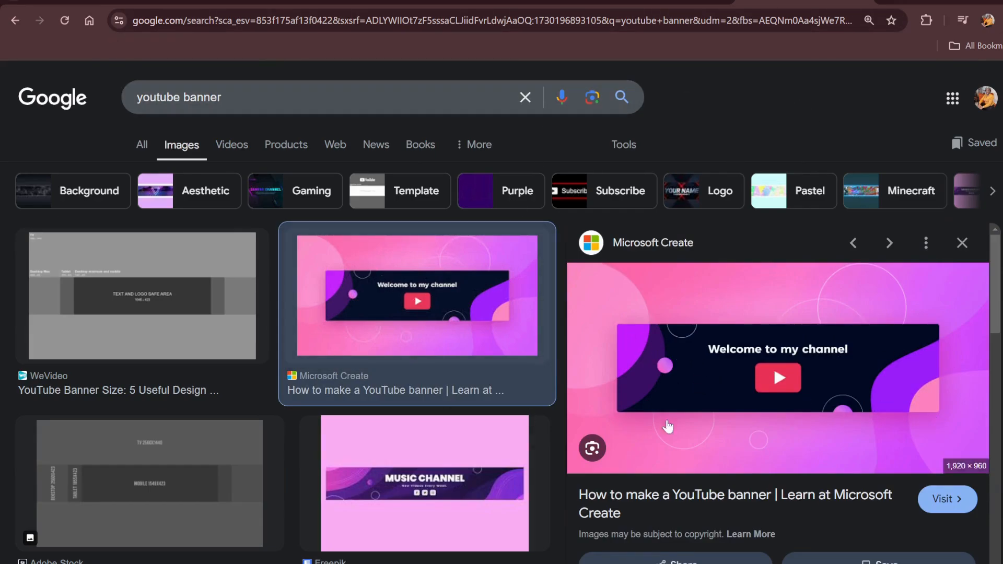
{"action": "scroll", "coordinate": [257, 380], "scroll_direction": "down", "scroll_amount": 5}
{"action": "scroll", "coordinate": [321, 408], "scroll_direction": "down", "scroll_amount": 15}
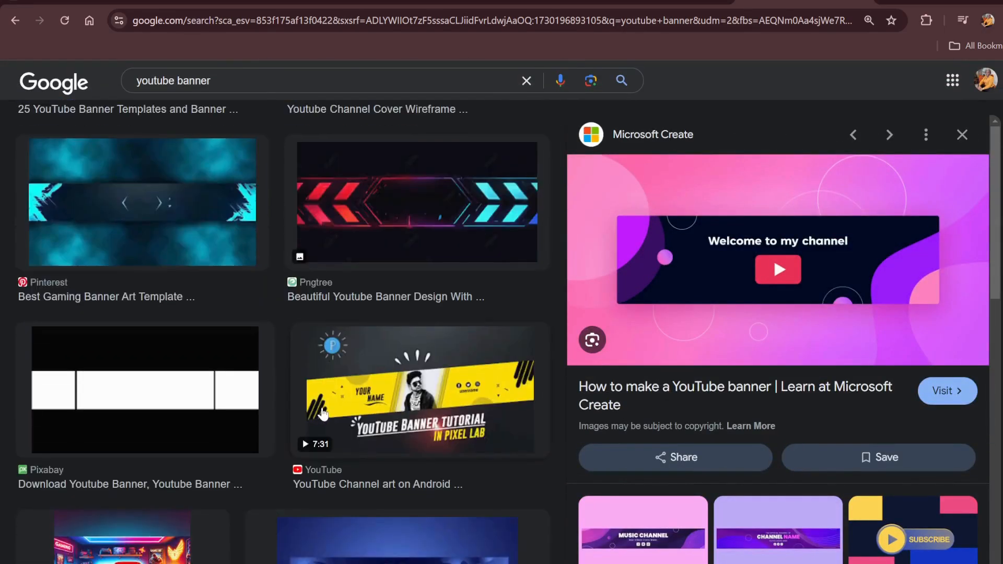
{"action": "scroll", "coordinate": [321, 416], "scroll_direction": "down", "scroll_amount": 4}
{"action": "scroll", "coordinate": [414, 431], "scroll_direction": "down", "scroll_amount": 5}
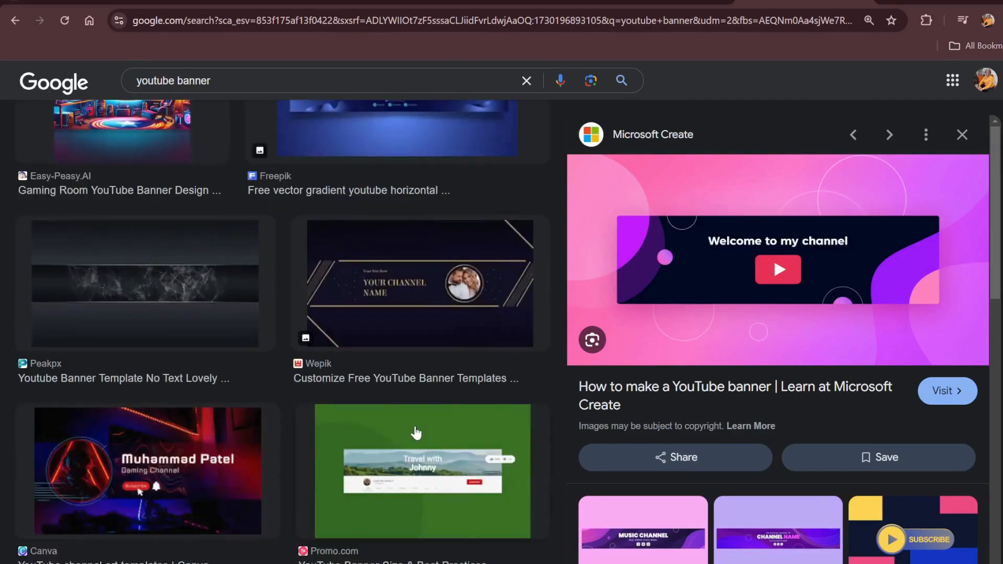
{"action": "scroll", "coordinate": [329, 319], "scroll_direction": "down", "scroll_amount": 1}
{"action": "scroll", "coordinate": [329, 328], "scroll_direction": "down", "scroll_amount": 4}
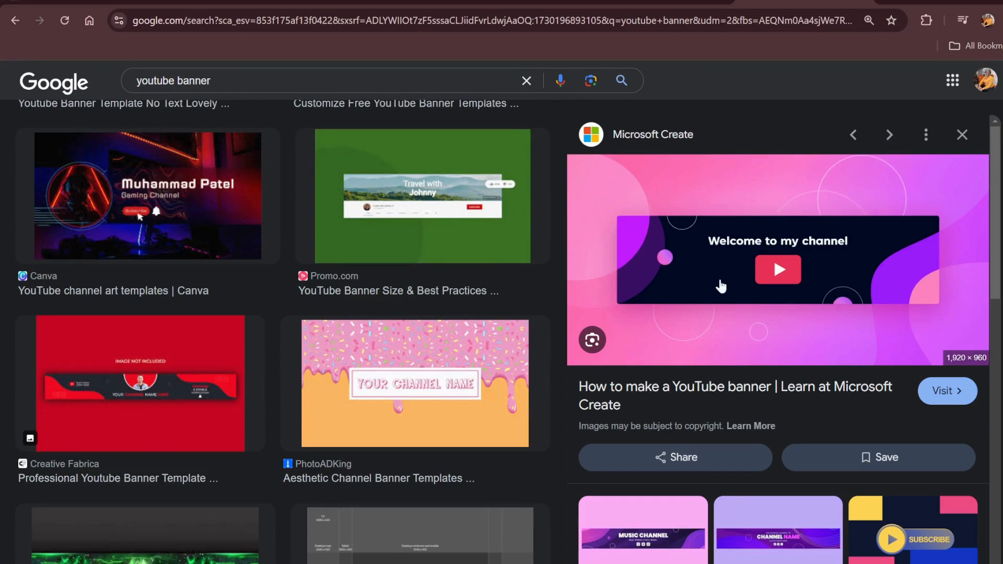
{"action": "scroll", "coordinate": [320, 365], "scroll_direction": "down", "scroll_amount": 7}
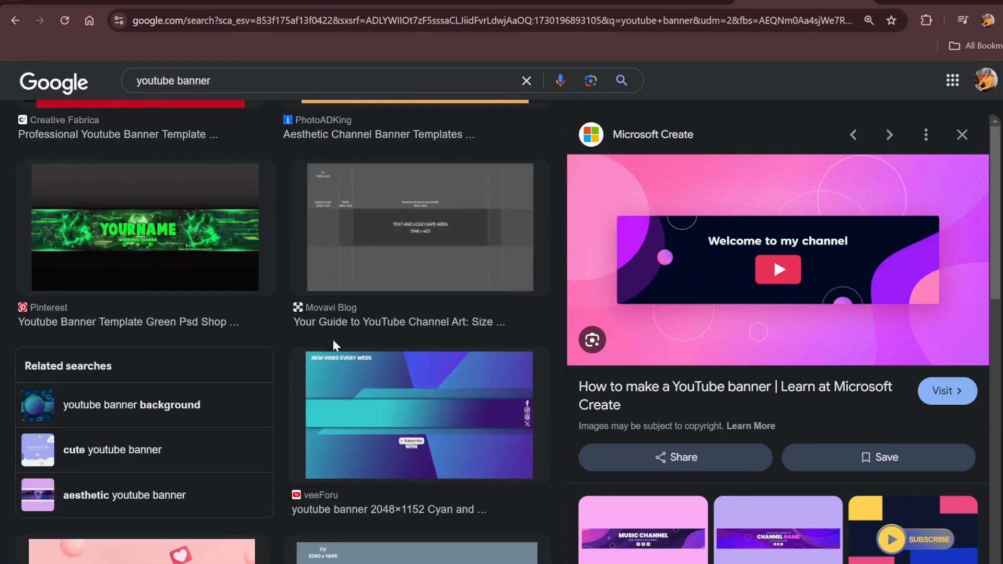
Open the Movavi Blog channel art size guide from its safe-area image result
{"action": "left_click", "coordinate": [421, 224]}
{"action": "left_click", "coordinate": [799, 254]}
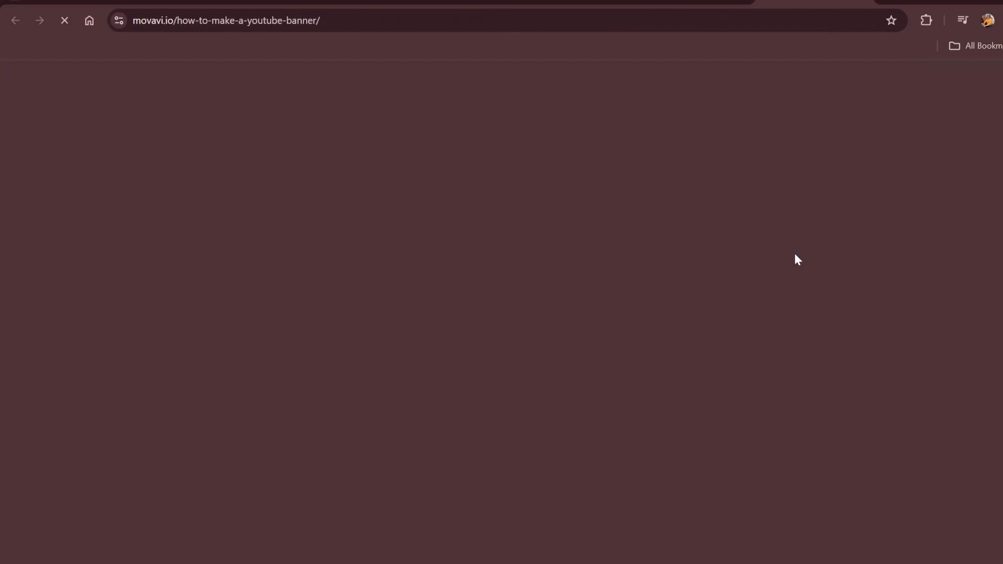
{"action": "scroll", "coordinate": [313, 347], "scroll_direction": "down", "scroll_amount": 10}
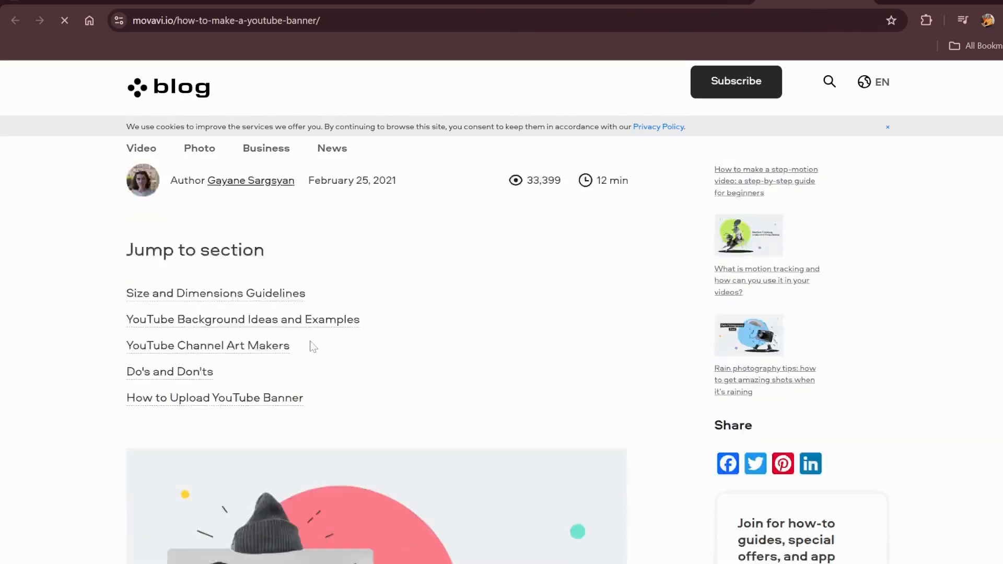
Compare the blank Canva banner page with the banner displayed on the YouTube channel page
{"action": "left_click", "coordinate": [449, 2]}
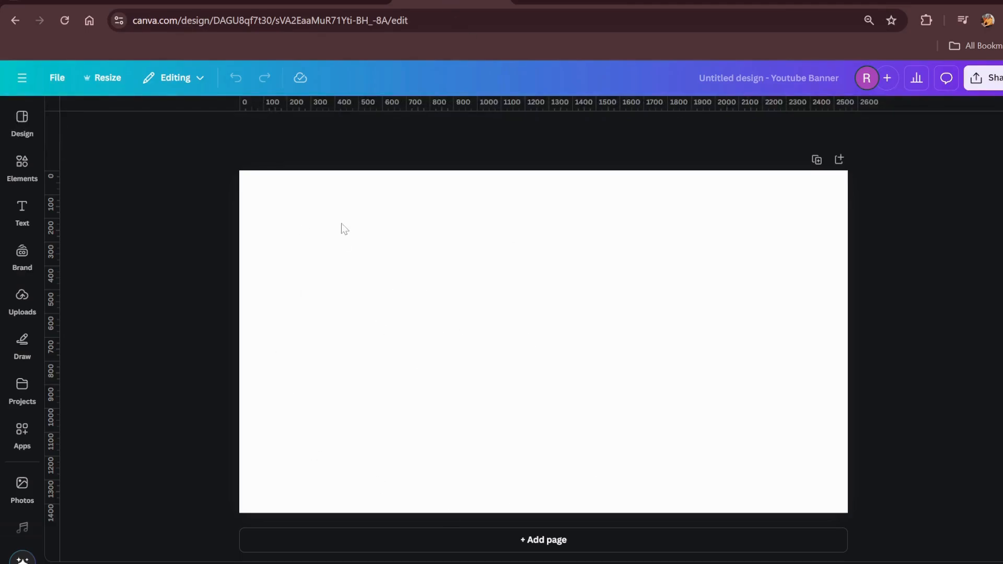
{"action": "left_click_drag", "start_coordinate": [312, 372], "coordinate": [841, 528]}
{"action": "left_click", "coordinate": [580, 2]}
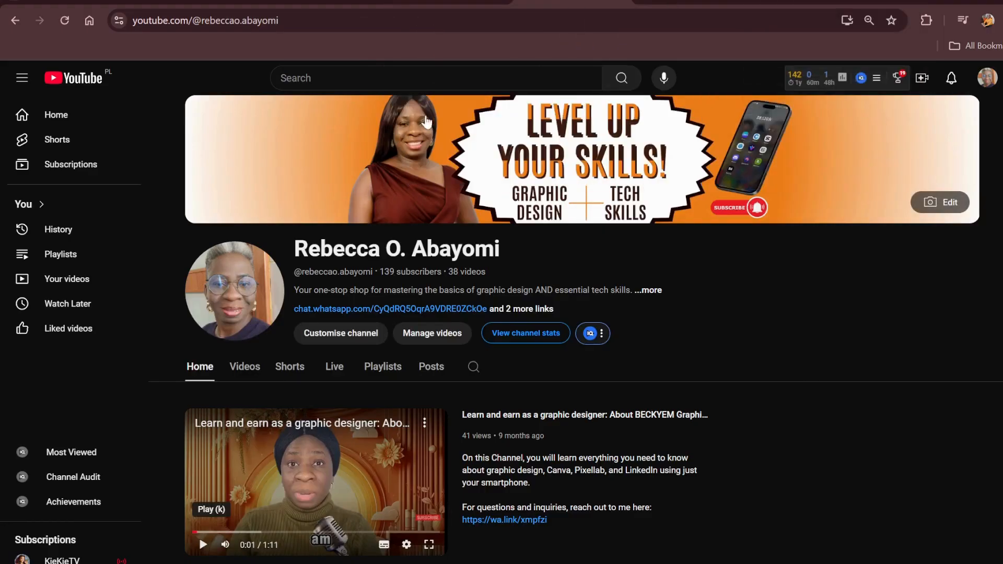
Dismiss the Movavi sign-up pop-up and examine the article's device dimensions and text-safe-area diagram against the blank Canva page
{"action": "left_click", "coordinate": [812, 3]}
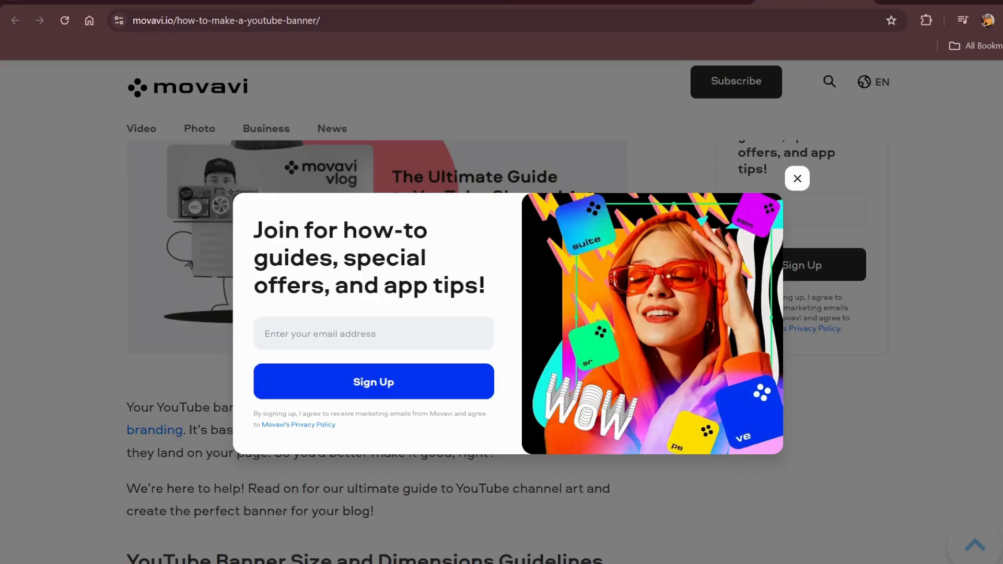
{"action": "left_click", "coordinate": [796, 179]}
{"action": "scroll", "coordinate": [796, 178], "scroll_direction": "down", "scroll_amount": 5}
{"action": "scroll", "coordinate": [483, 313], "scroll_direction": "down", "scroll_amount": 9}
{"action": "scroll", "coordinate": [484, 311], "scroll_direction": "up", "scroll_amount": 3}
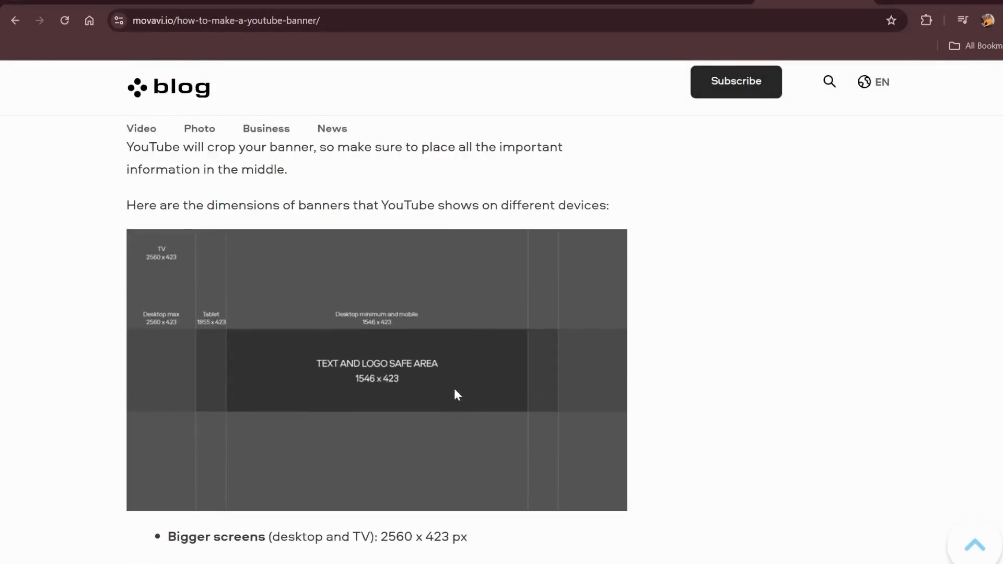
{"action": "scroll", "coordinate": [459, 372], "scroll_direction": "up", "scroll_amount": 1, "text": "ctrl"}
{"action": "scroll", "coordinate": [460, 373], "scroll_direction": "up", "scroll_amount": 1, "text": "ctrl"}
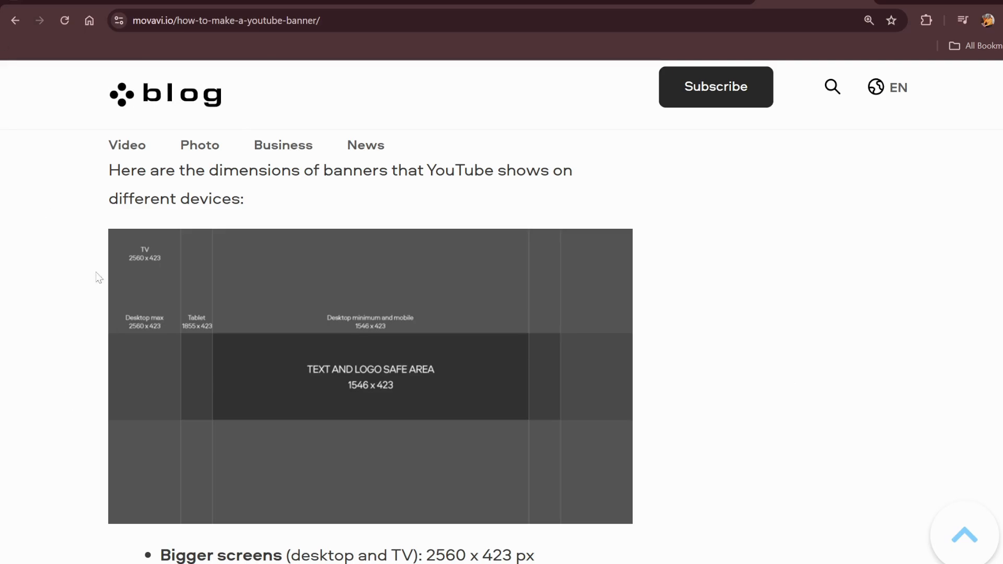
{"action": "mouse_move", "coordinate": [119, 342]}
{"action": "left_mouse_down"}
{"action": "mouse_move", "coordinate": [263, 357]}
{"action": "mouse_move", "coordinate": [108, 331]}
{"action": "left_mouse_up"}
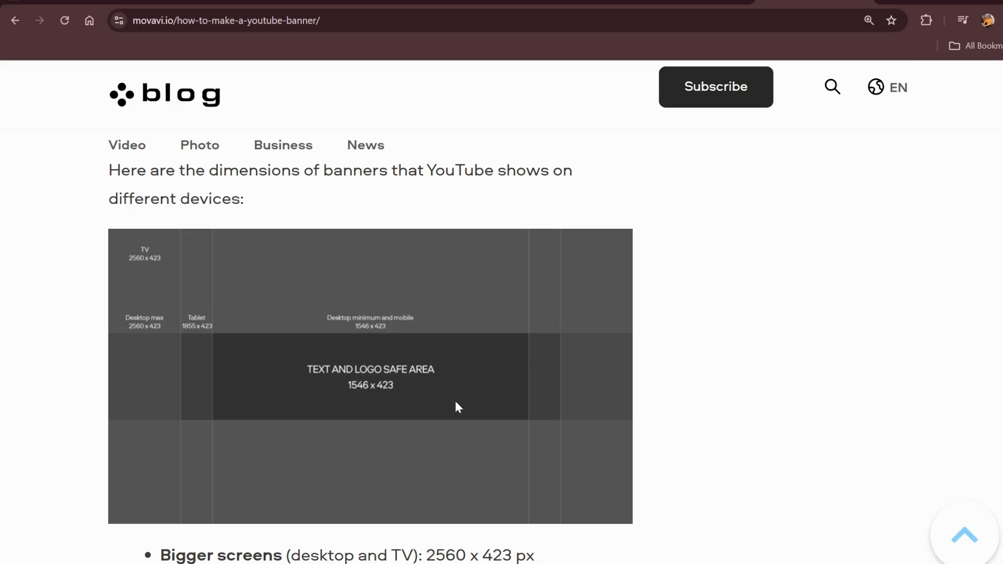
{"action": "left_click", "coordinate": [434, 2]}
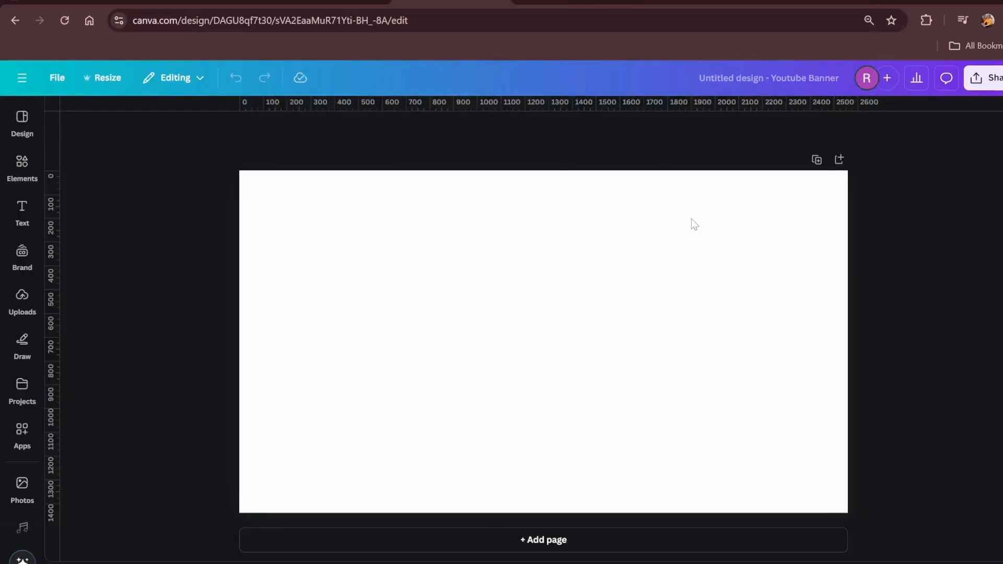
{"action": "left_click", "coordinate": [802, 1]}
{"action": "left_click", "coordinate": [502, 342]}
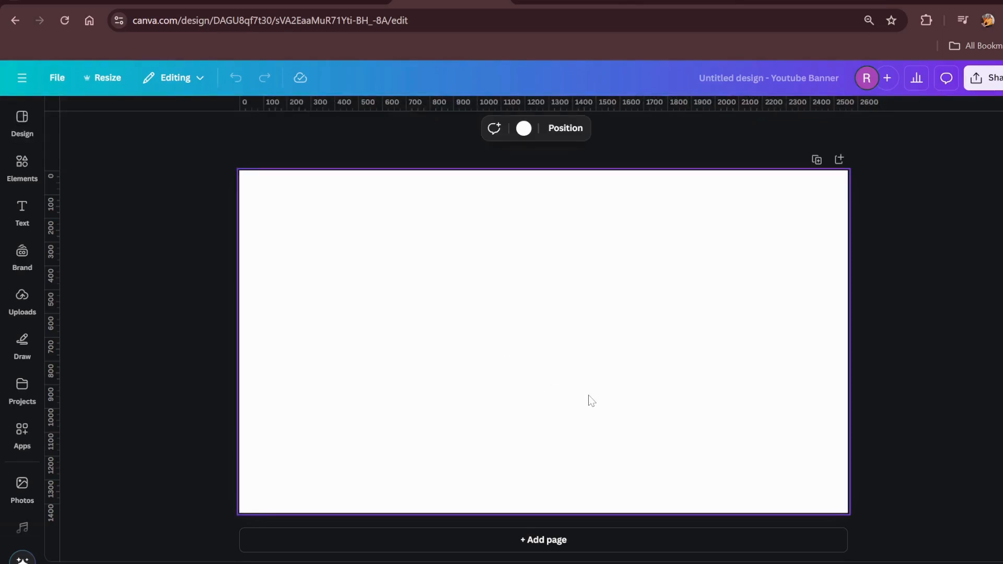
Add custom guides with 9 columns and 3 rows to the YouTube banner page
{"action": "left_click", "coordinate": [57, 77]}
{"action": "mouse_move", "coordinate": [90, 236]}
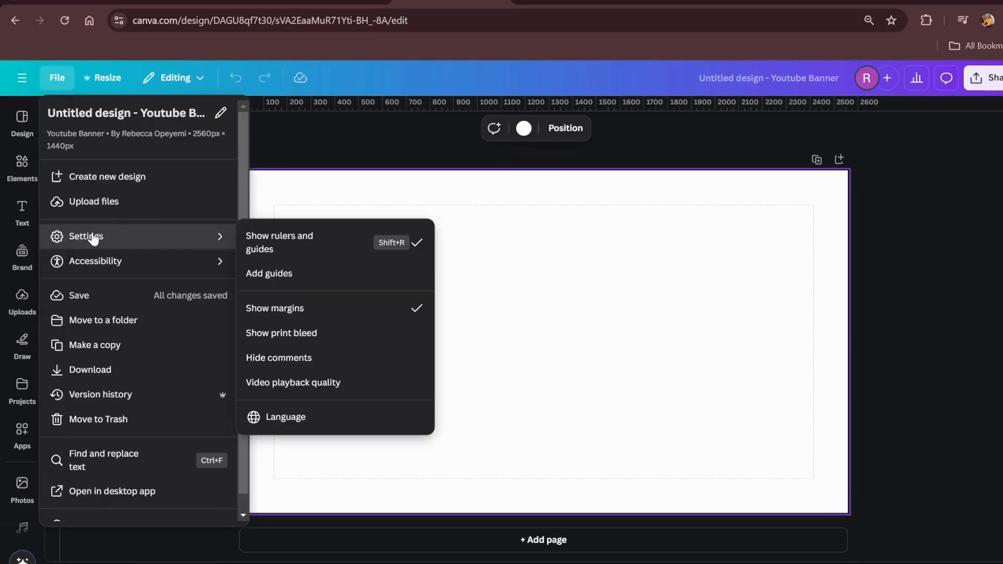
{"action": "left_click", "coordinate": [266, 277]}
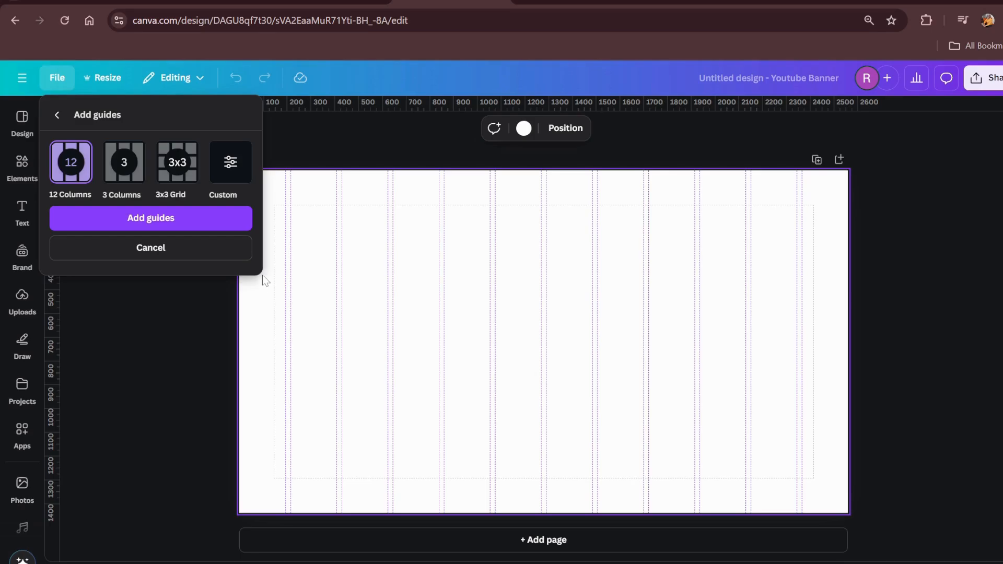
{"action": "left_click", "coordinate": [230, 164]}
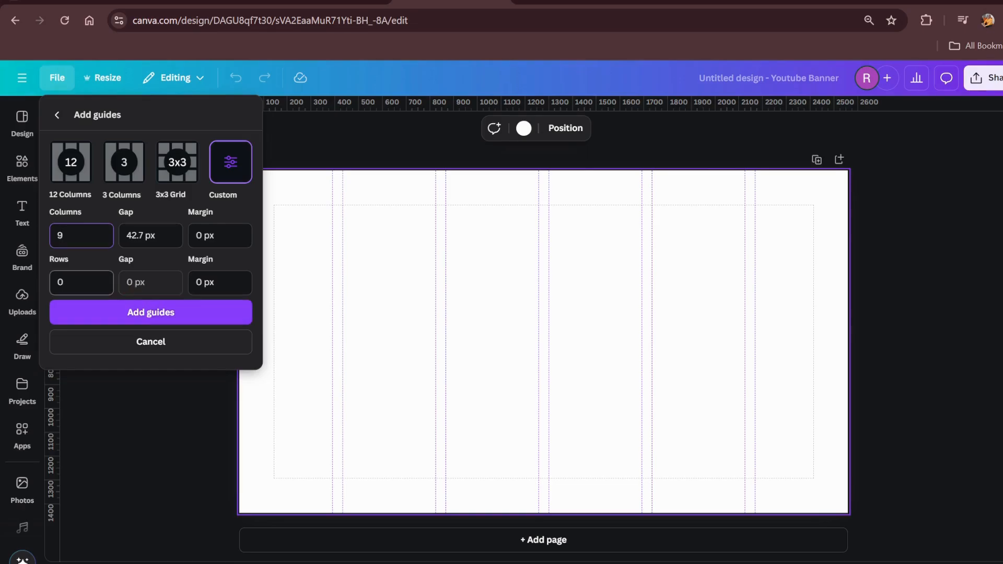
{"action": "left_click", "coordinate": [79, 282]}
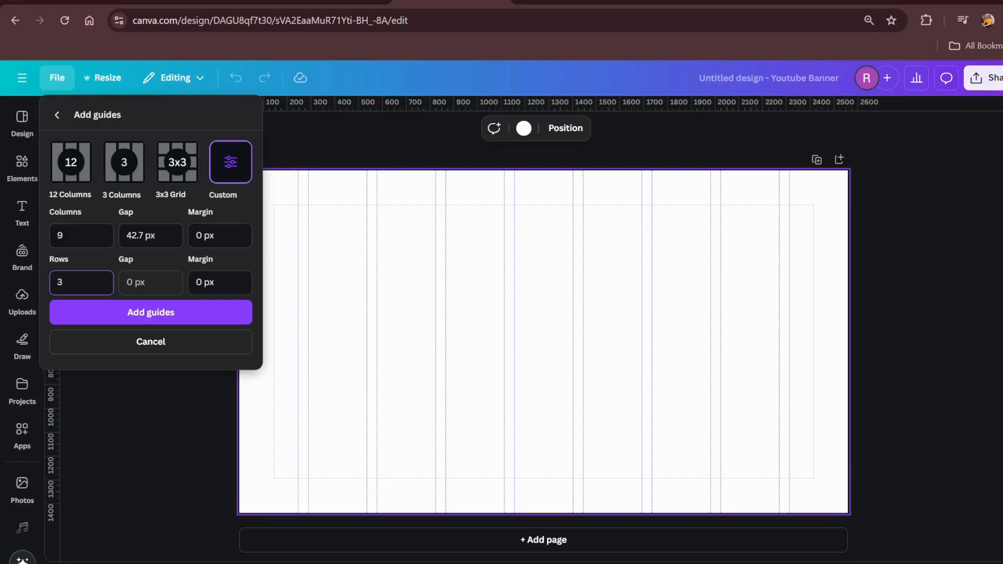
{"action": "left_click", "coordinate": [136, 316]}
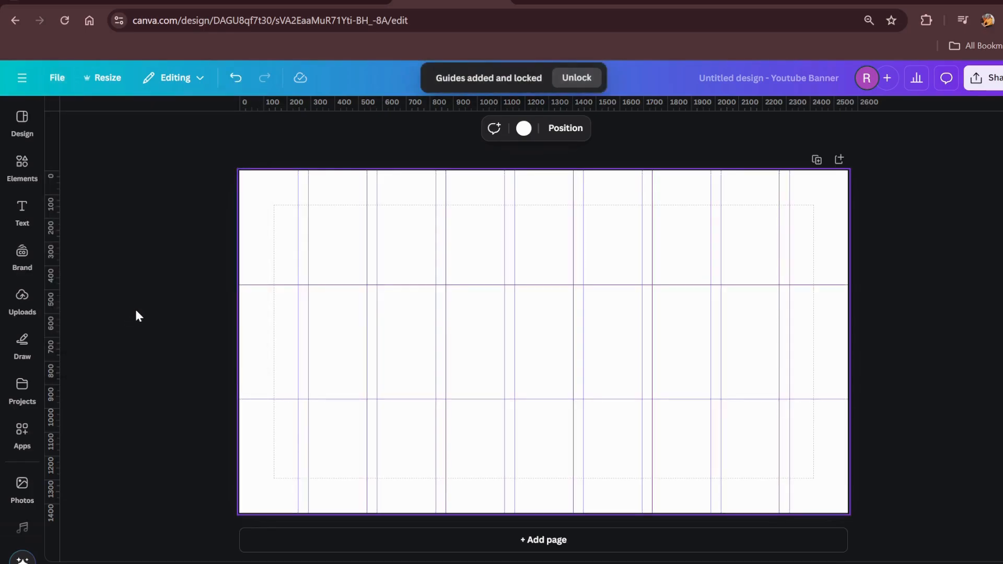
In the Canva mobile app, search for "Youtube banner" and create a blank 2560 × 1440 px YouTube Banner, dismissing the template suggestions
{"action": "type", "text": "Youtube"}
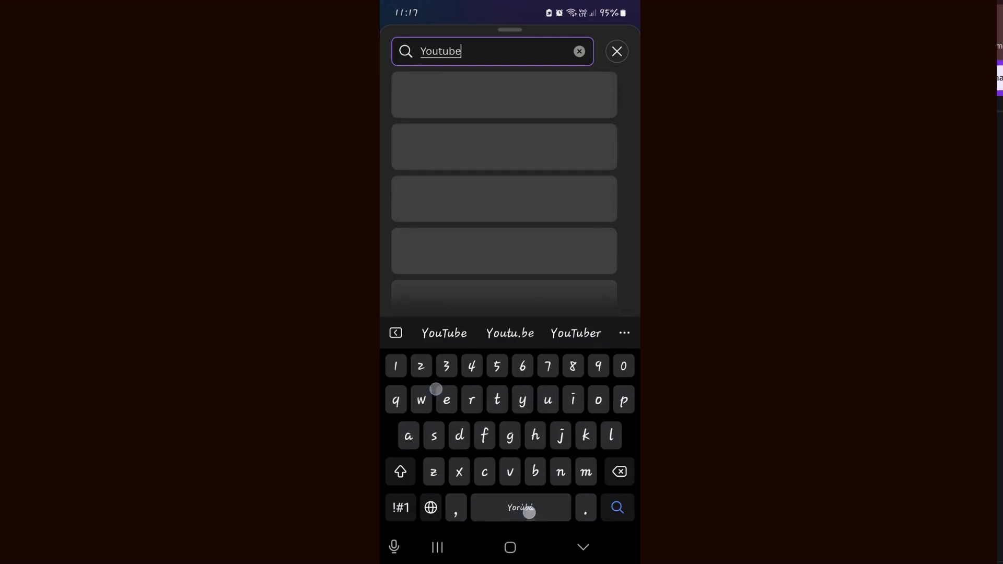
{"action": "type", "text": " banner"}
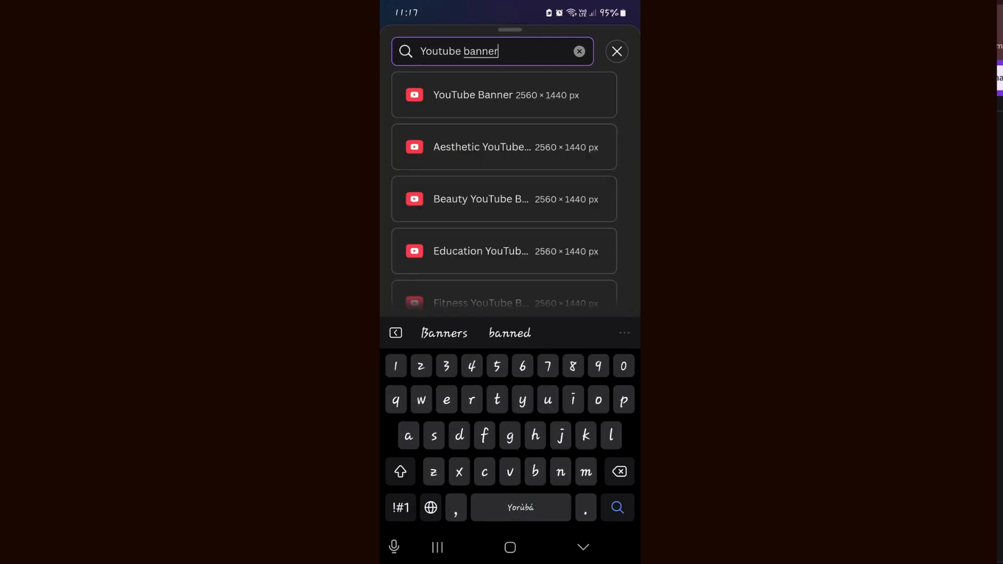
{"action": "left_click", "coordinate": [439, 93]}
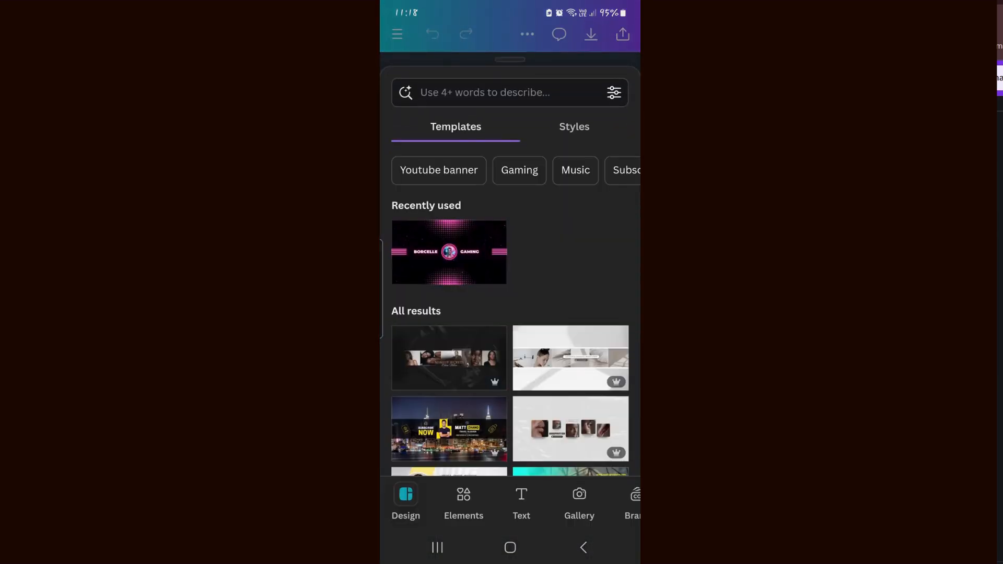
{"action": "left_click", "coordinate": [580, 546]}
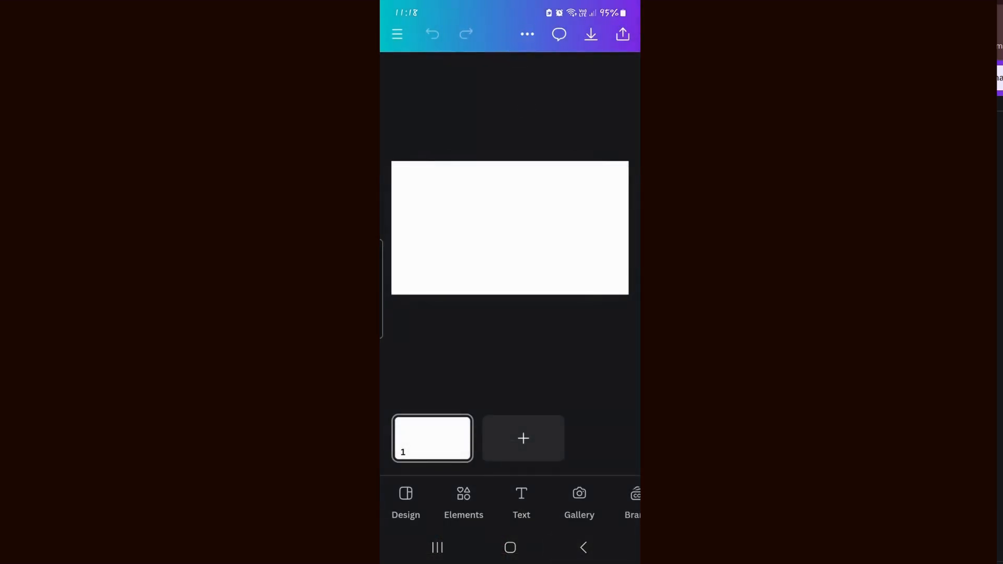
Add custom guides with 9 columns and 3 rows to the blank mobile banner page
{"action": "left_click", "coordinate": [525, 34]}
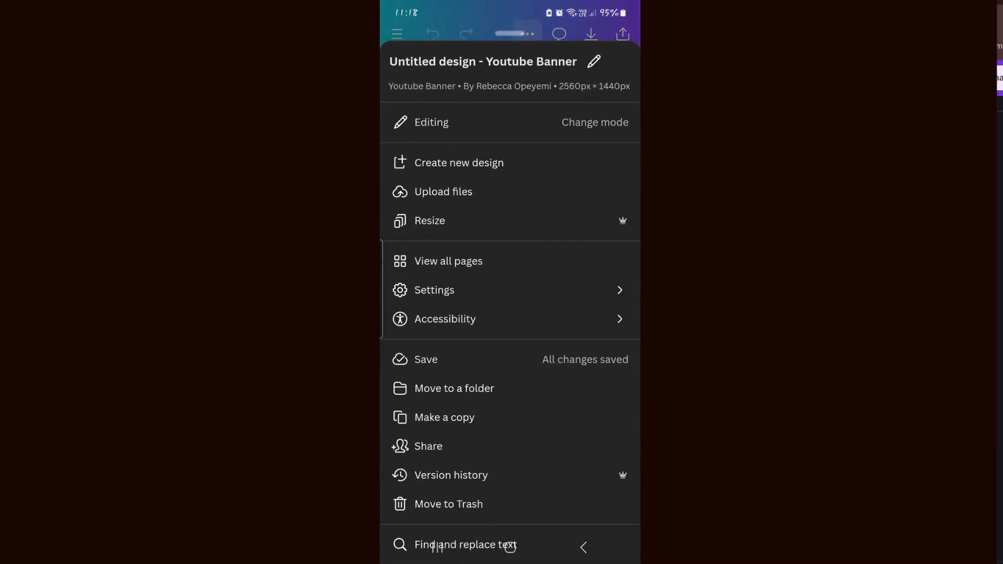
{"action": "left_click", "coordinate": [434, 290]}
{"action": "left_click", "coordinate": [418, 306]}
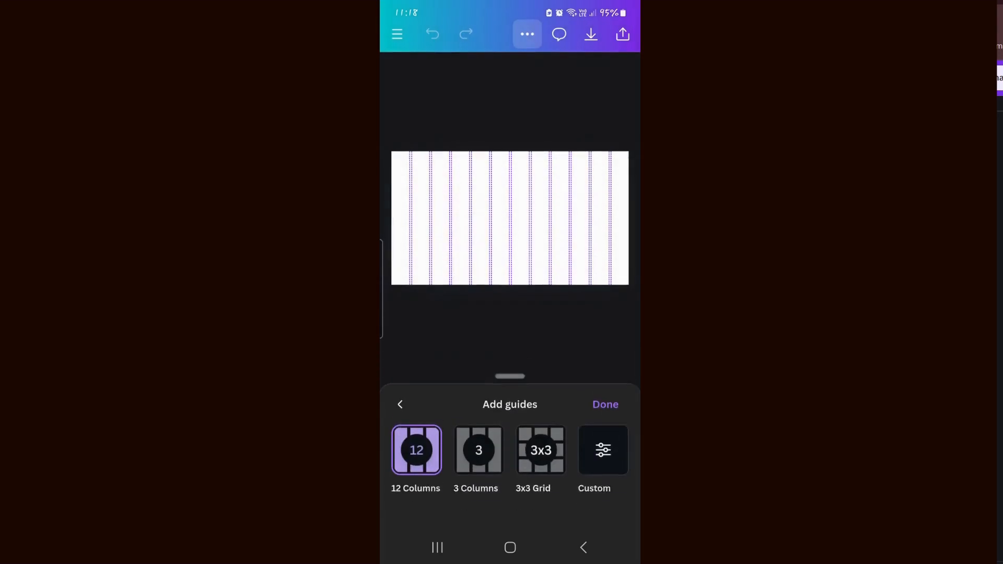
{"action": "left_click", "coordinate": [603, 471]}
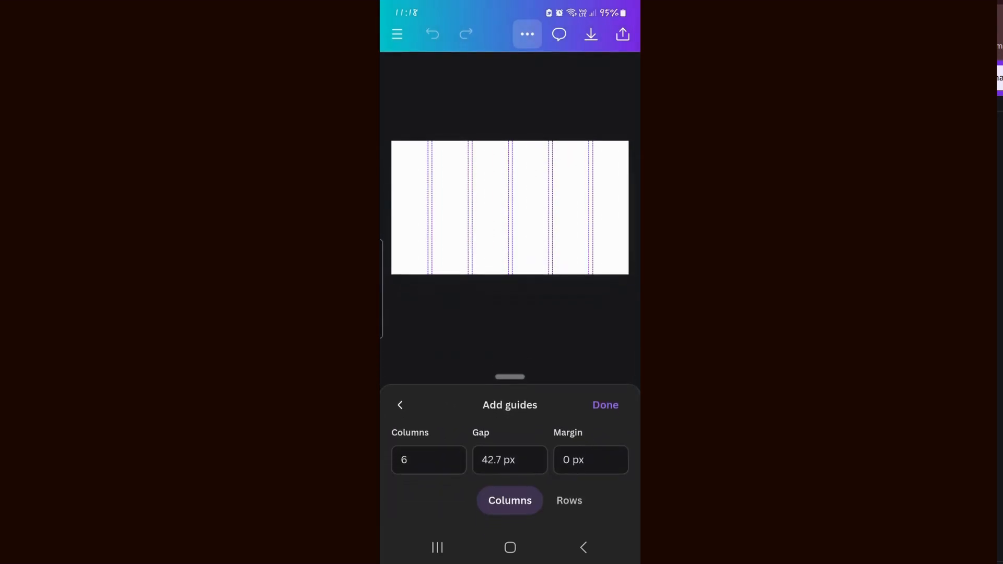
{"action": "left_click", "coordinate": [419, 442]}
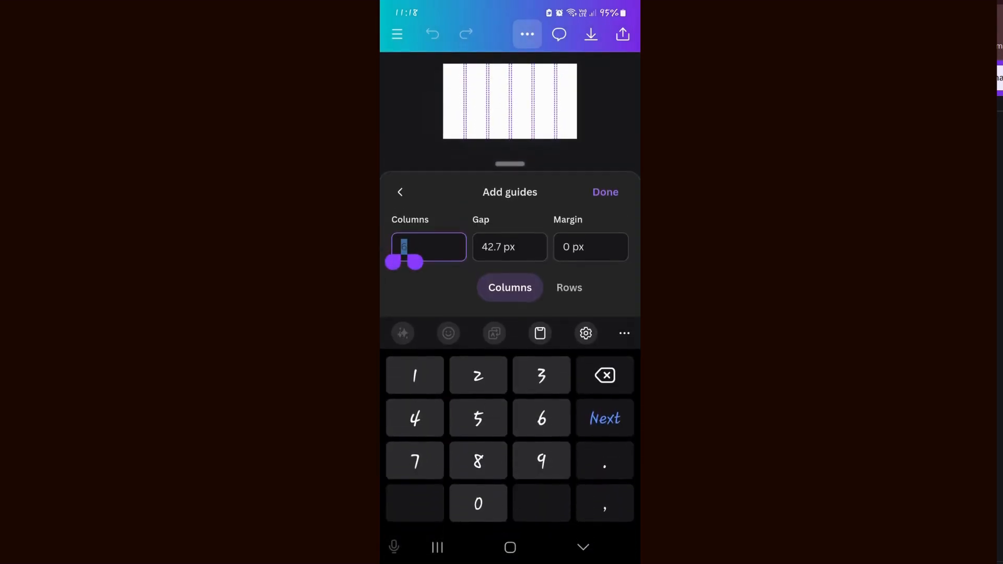
{"action": "type", "text": "9"}
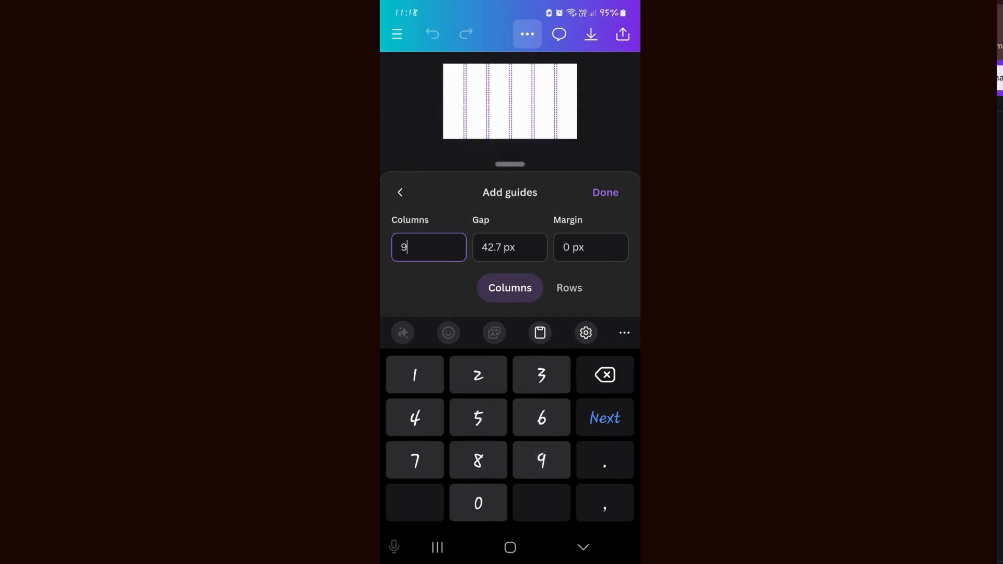
{"action": "left_click", "coordinate": [569, 288]}
{"action": "left_click", "coordinate": [419, 455]}
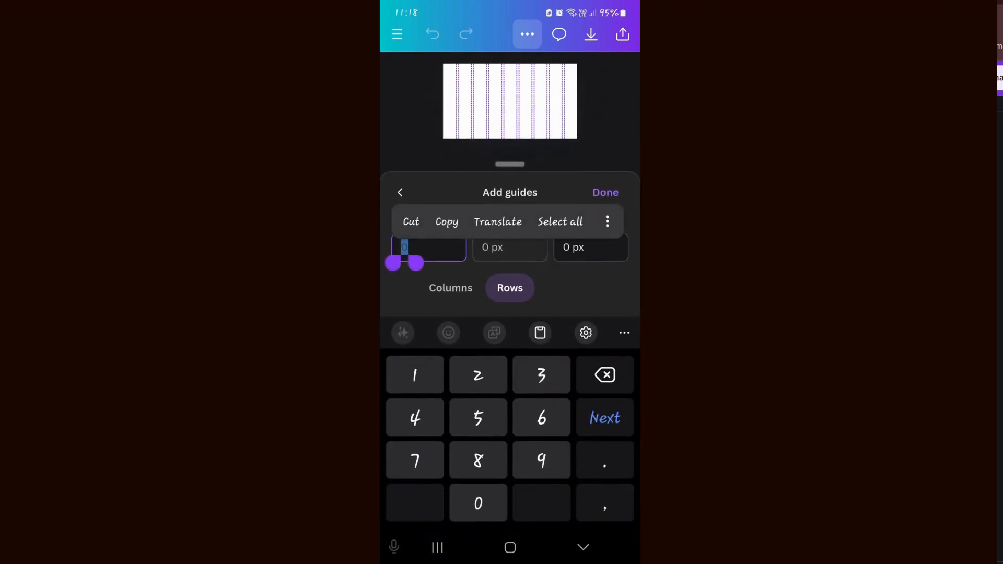
{"action": "type", "text": "3"}
{"action": "left_click", "coordinate": [604, 192]}
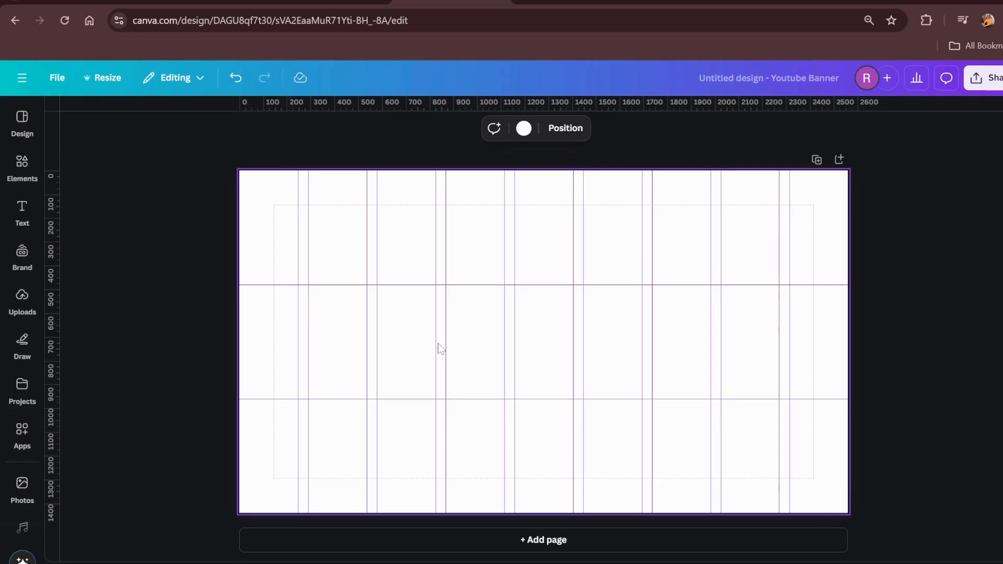
Return to the desktop banner design, add a square shape and stretch it leftward into a wide rectangle
{"action": "left_click", "coordinate": [22, 163]}
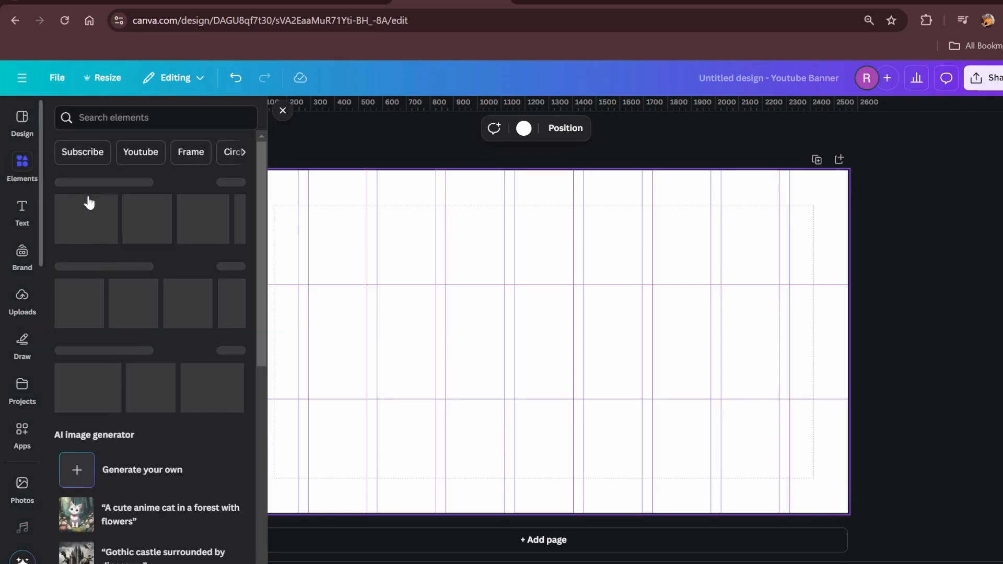
{"action": "left_click", "coordinate": [75, 305]}
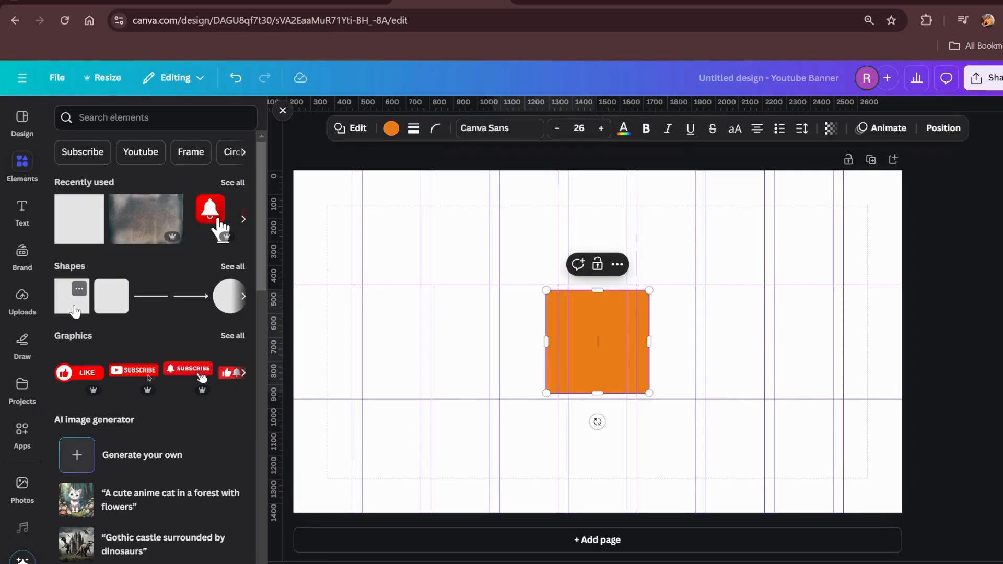
{"action": "left_click_drag", "start_coordinate": [545, 342], "coordinate": [415, 340]}
{"action": "left_click", "coordinate": [360, 341]}
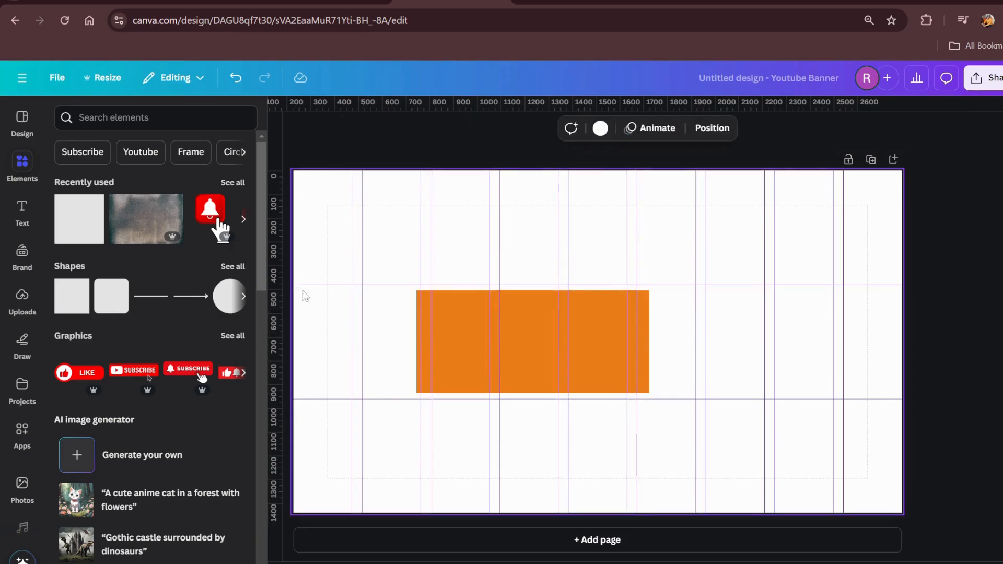
{"action": "left_click", "coordinate": [282, 118]}
Fit the orange rectangle's edges to the guides so it spans columns three to seven of the middle row
{"action": "left_click", "coordinate": [415, 355]}
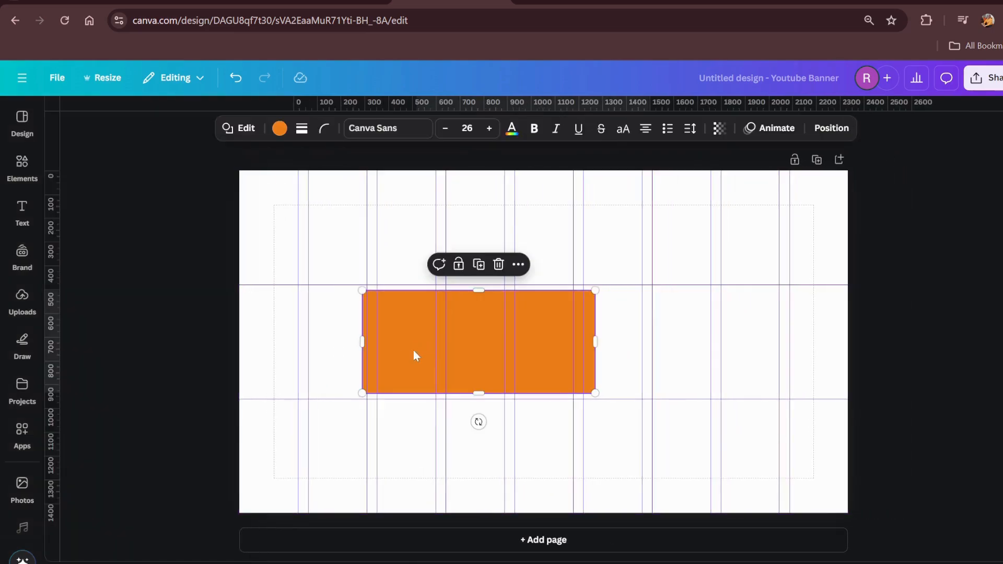
{"action": "left_click_drag", "start_coordinate": [362, 342], "coordinate": [376, 342]}
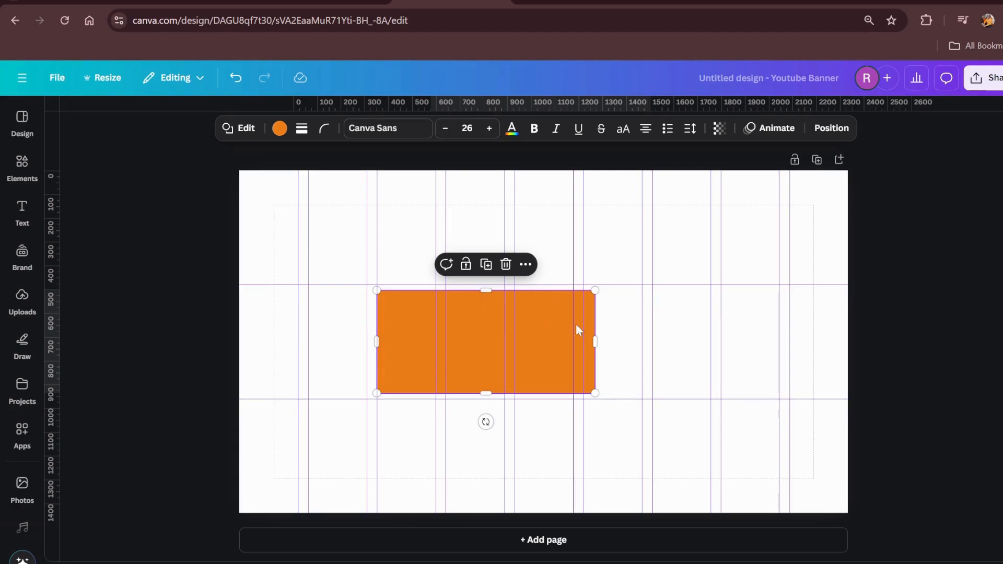
{"action": "left_click_drag", "start_coordinate": [596, 342], "coordinate": [711, 353]}
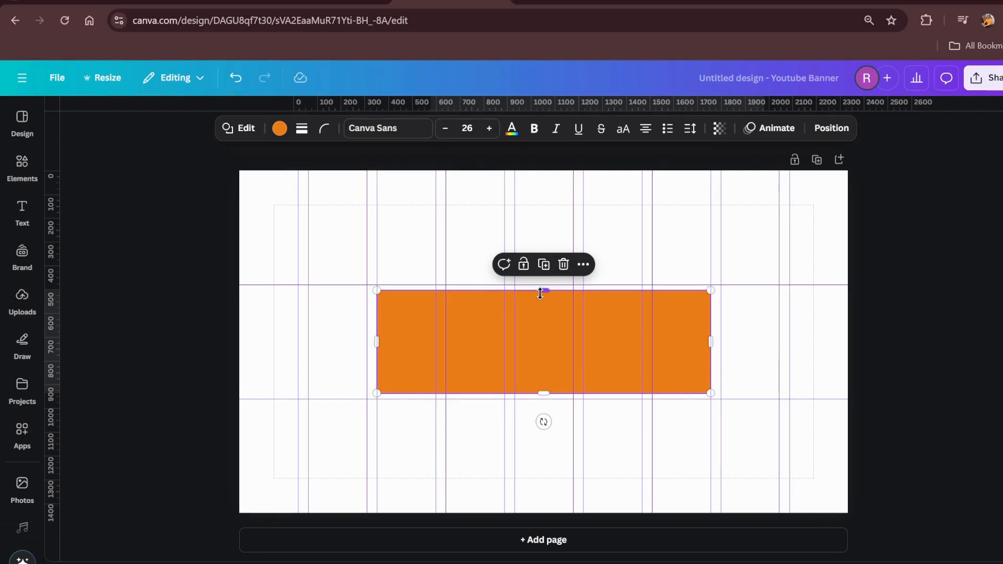
{"action": "left_click_drag", "start_coordinate": [542, 291], "coordinate": [541, 285]}
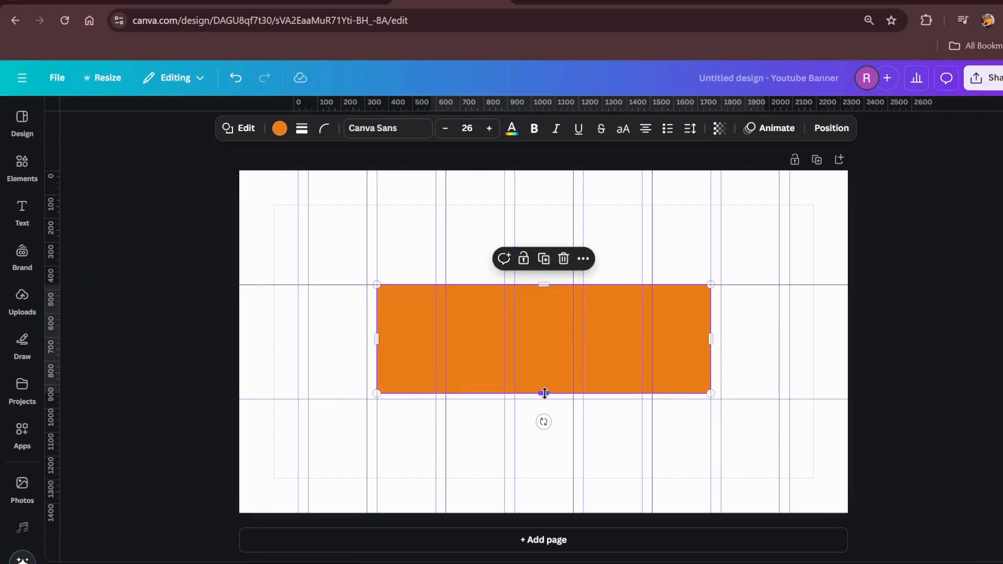
{"action": "left_click_drag", "start_coordinate": [542, 394], "coordinate": [544, 399]}
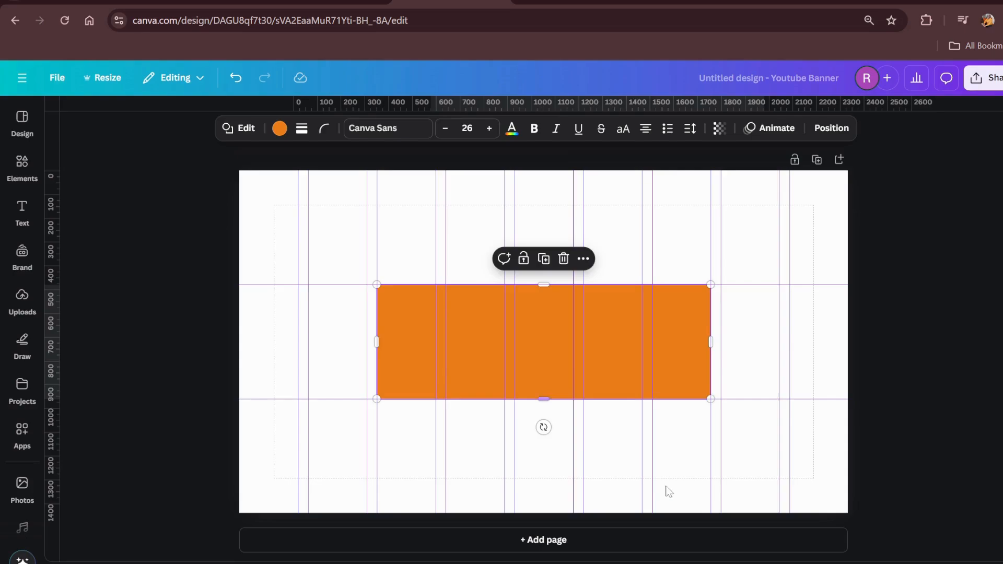
{"action": "left_click", "coordinate": [671, 448]}
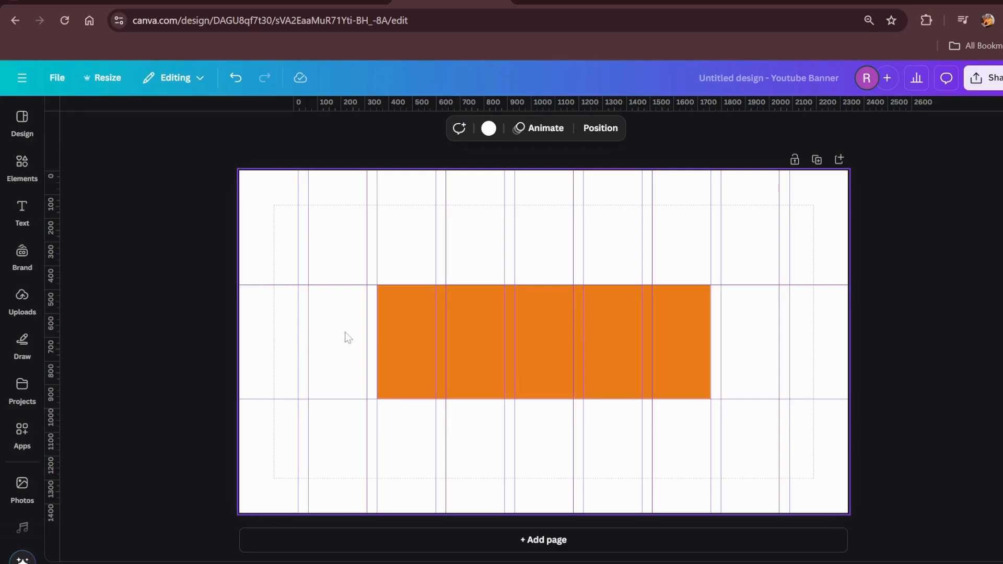
{"action": "left_click_drag", "start_coordinate": [287, 281], "coordinate": [275, 428]}
{"action": "left_click_drag", "start_coordinate": [349, 280], "coordinate": [337, 431]}
{"action": "left_click_drag", "start_coordinate": [802, 282], "coordinate": [821, 357]}
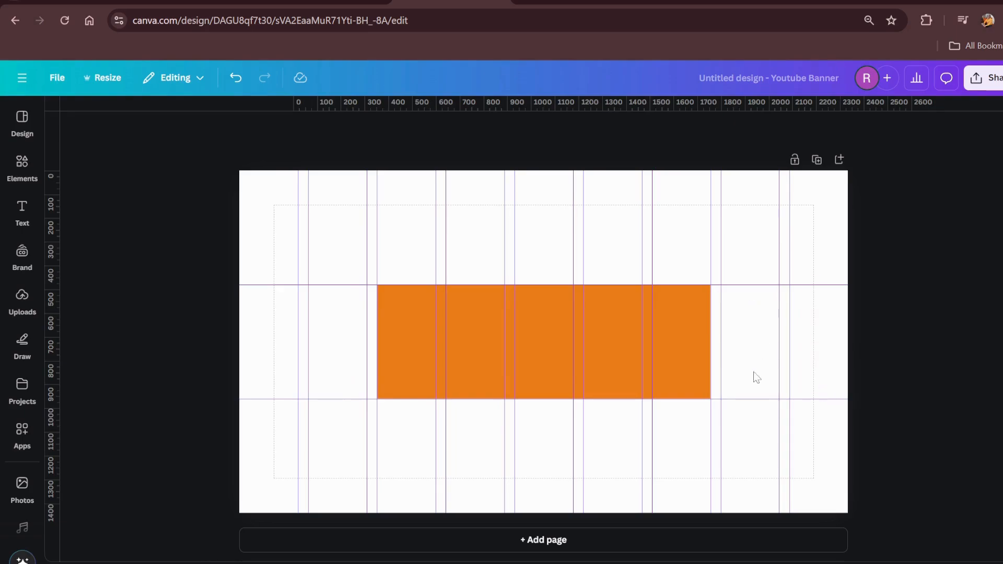
{"action": "left_click", "coordinate": [647, 335]}
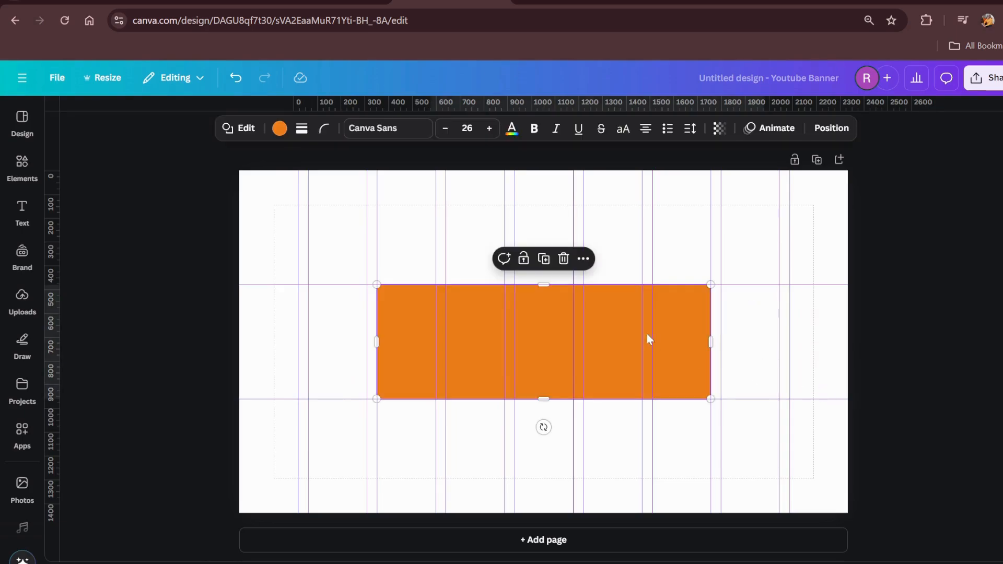
{"action": "left_click", "coordinate": [758, 347]}
{"action": "left_click", "coordinate": [694, 346]}
{"action": "left_click", "coordinate": [754, 225]}
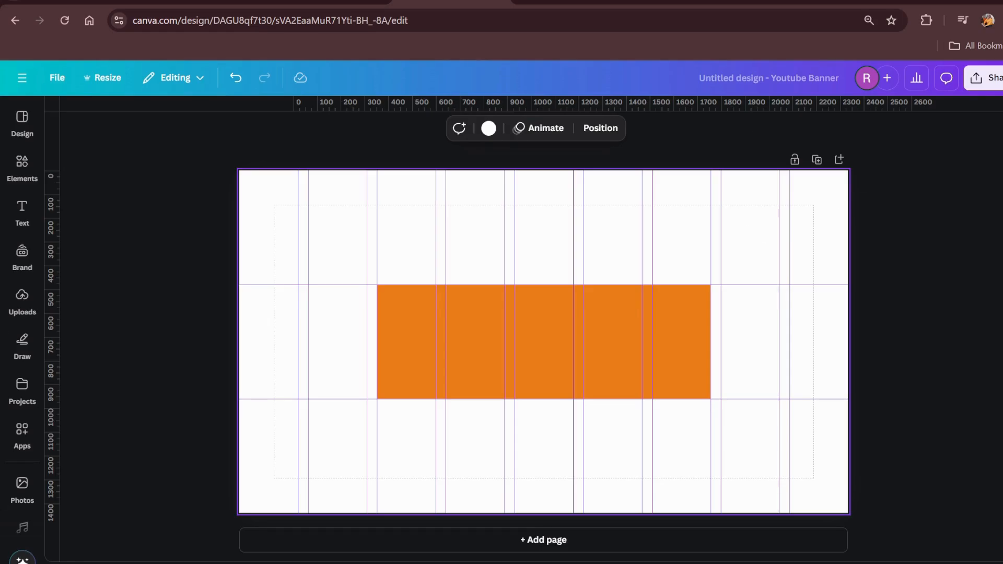
Search the photo library for "blue background"
{"action": "left_click", "coordinate": [22, 434]}
{"action": "left_click", "coordinate": [24, 491]}
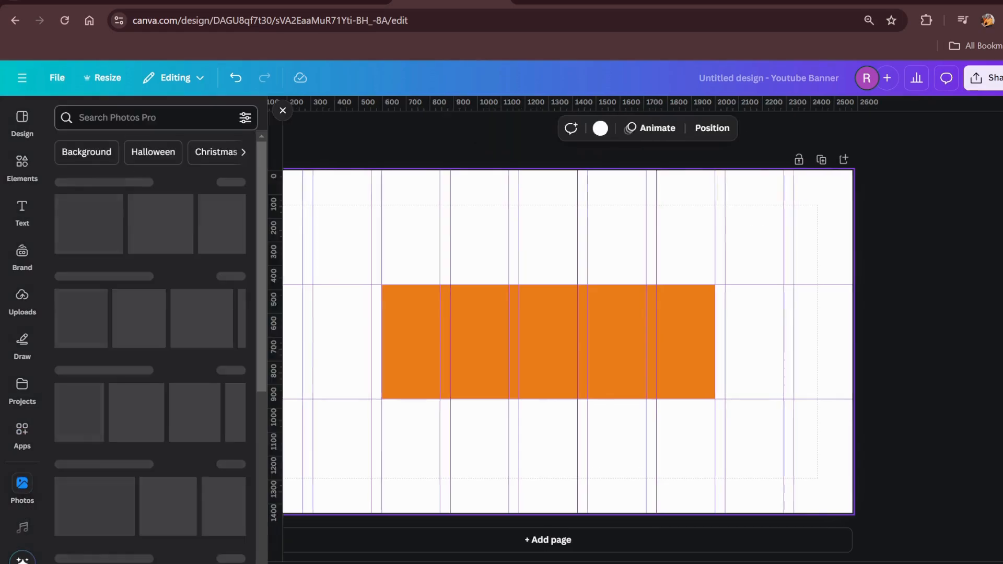
{"action": "type", "text": "backhroung"}
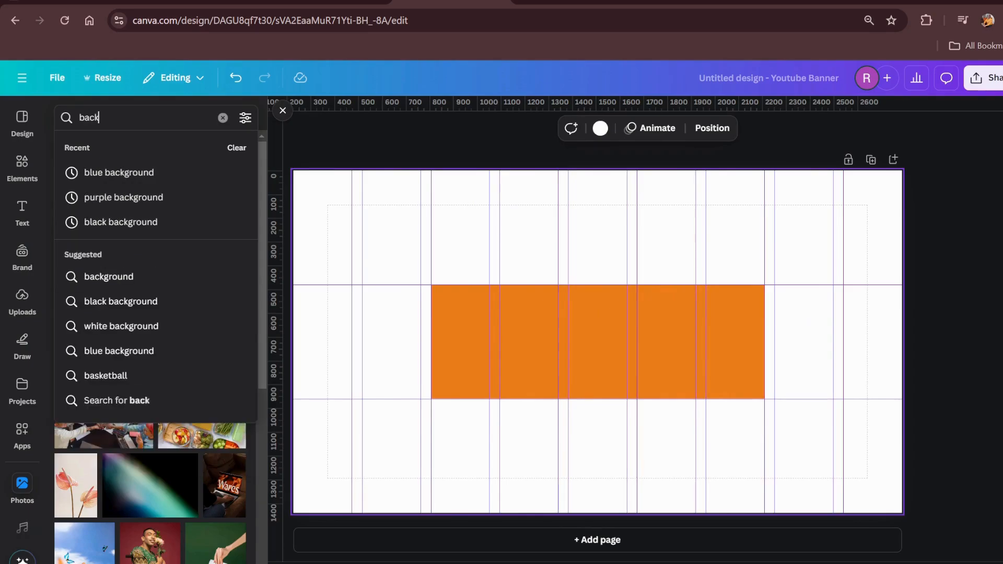
{"action": "key", "text": "Return"}
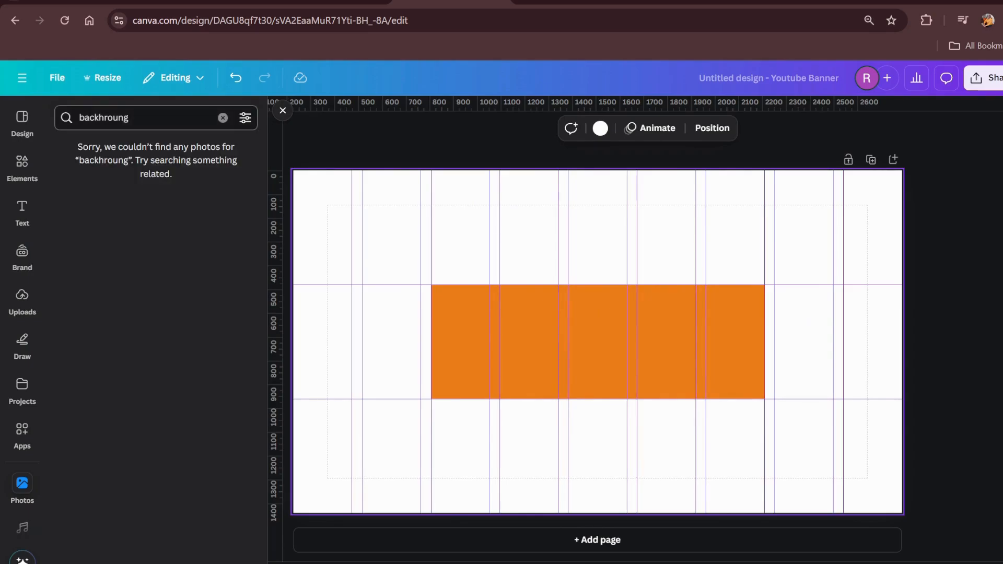
{"action": "left_click", "coordinate": [129, 118]}
{"action": "key", "text": "ctrl+a"}
{"action": "type", "text": "blue b"}
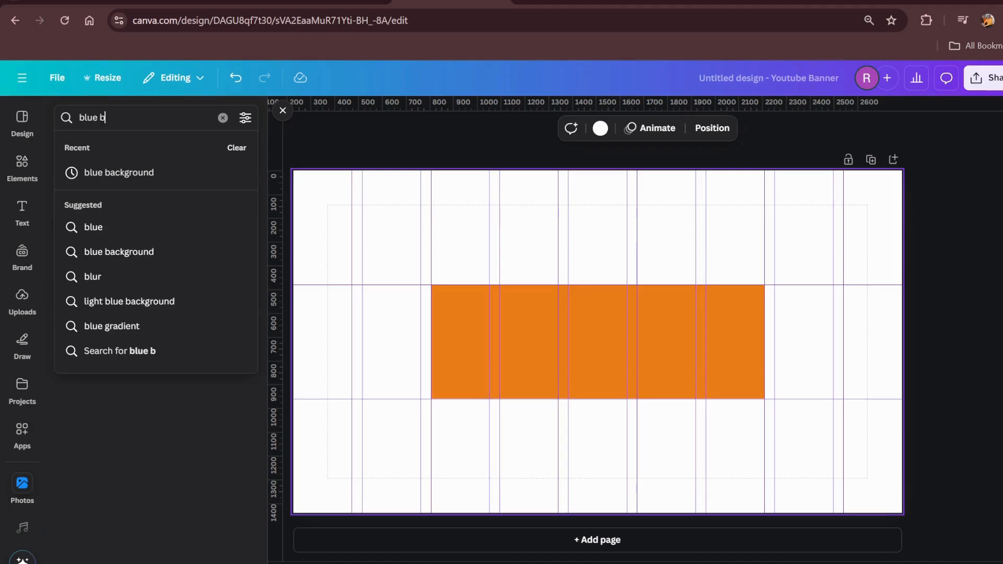
{"action": "type", "text": "ackground"}
{"action": "key", "text": "Return"}
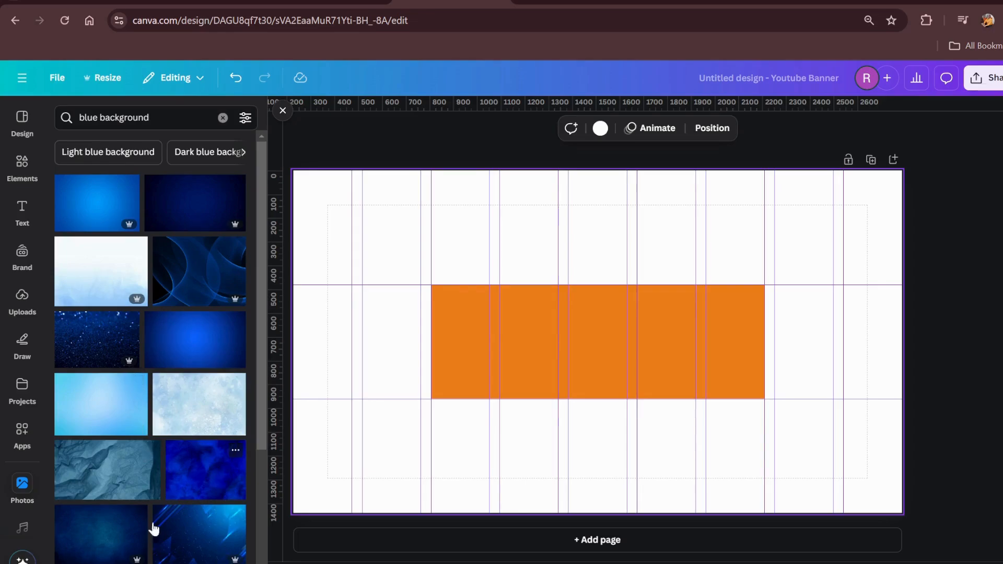
Add the light blue photo with the bright centre from the results and set it as the page background
{"action": "scroll", "coordinate": [154, 528], "scroll_direction": "down", "scroll_amount": 3}
{"action": "scroll", "coordinate": [107, 463], "scroll_direction": "down", "scroll_amount": 3}
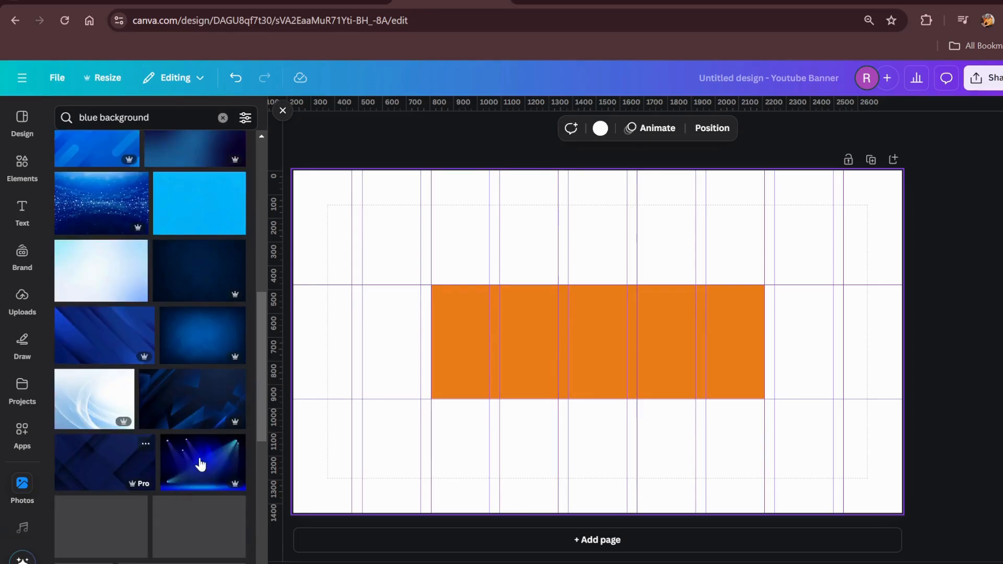
{"action": "scroll", "coordinate": [200, 463], "scroll_direction": "down", "scroll_amount": 8}
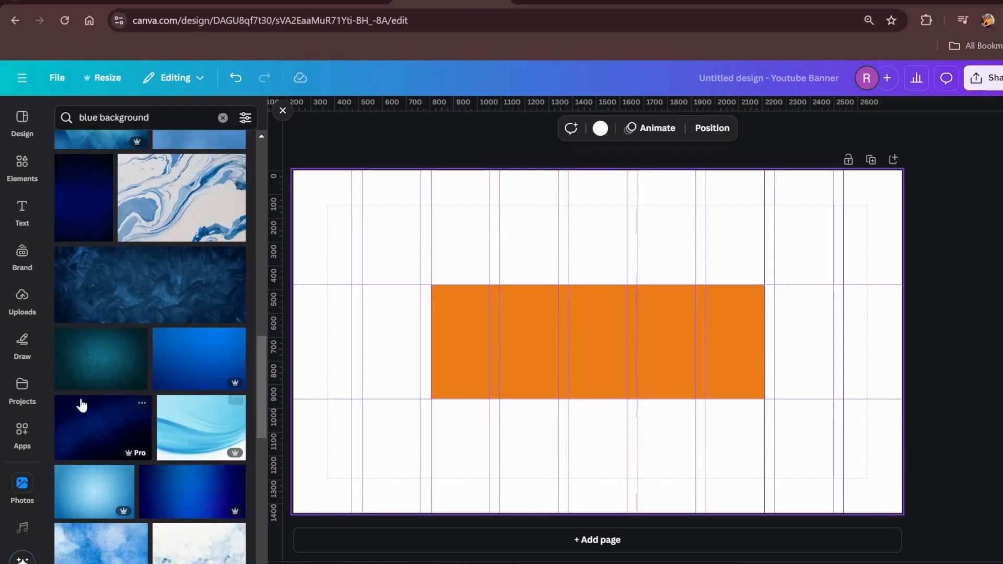
{"action": "left_click", "coordinate": [92, 501]}
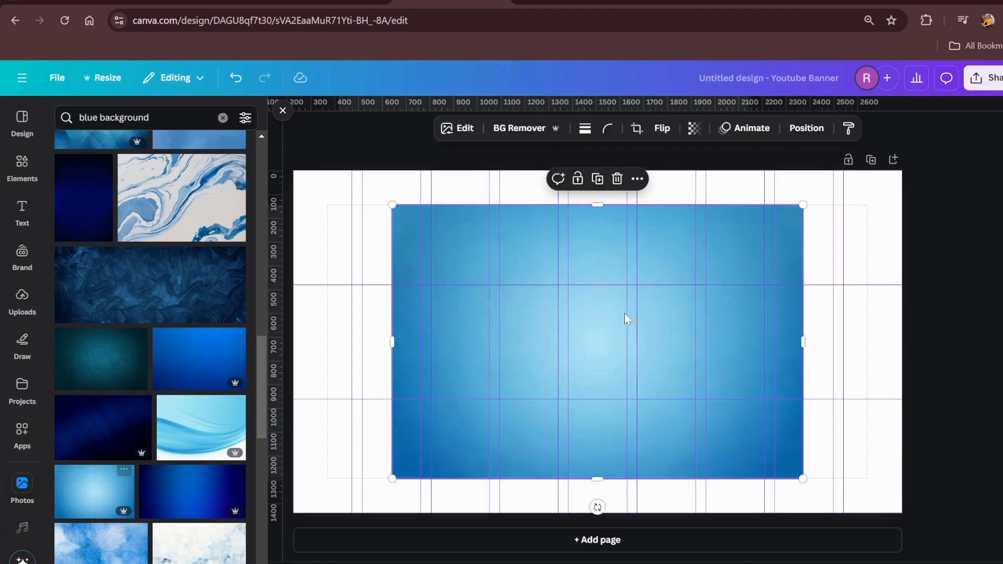
{"action": "left_click", "coordinate": [637, 178]}
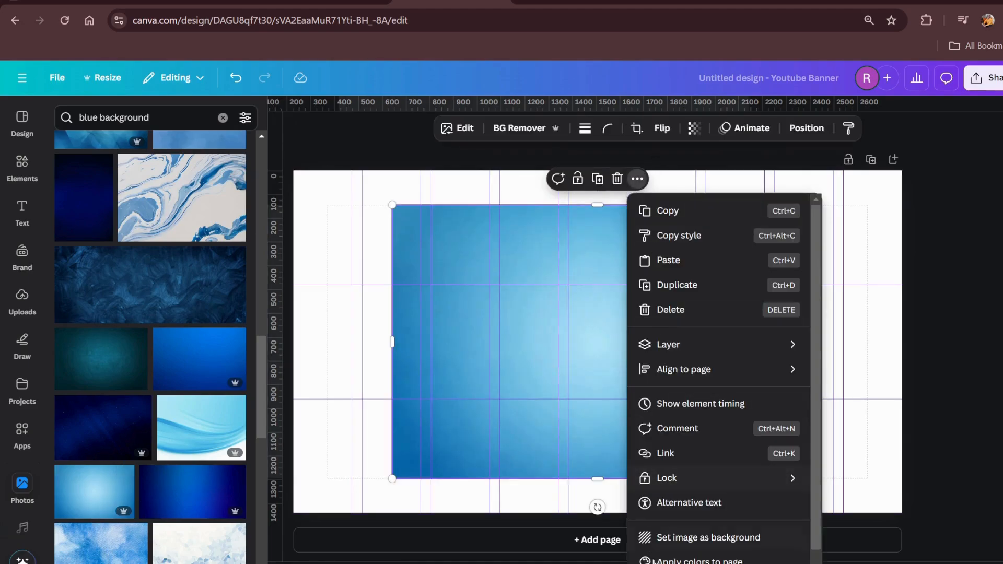
{"action": "left_click", "coordinate": [652, 539]}
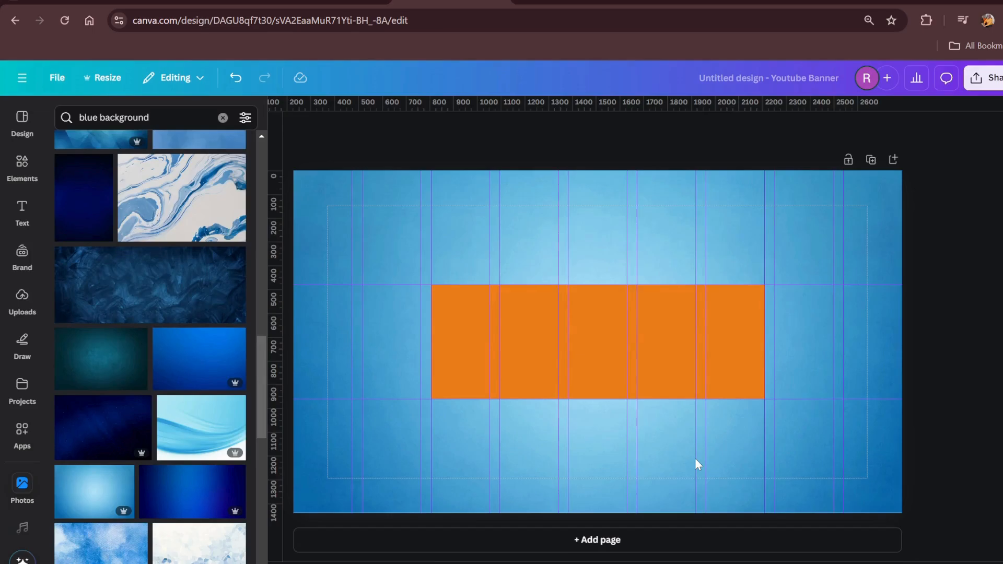
Recolour the orange safe-area rectangle white using the document colours
{"action": "left_click", "coordinate": [656, 340]}
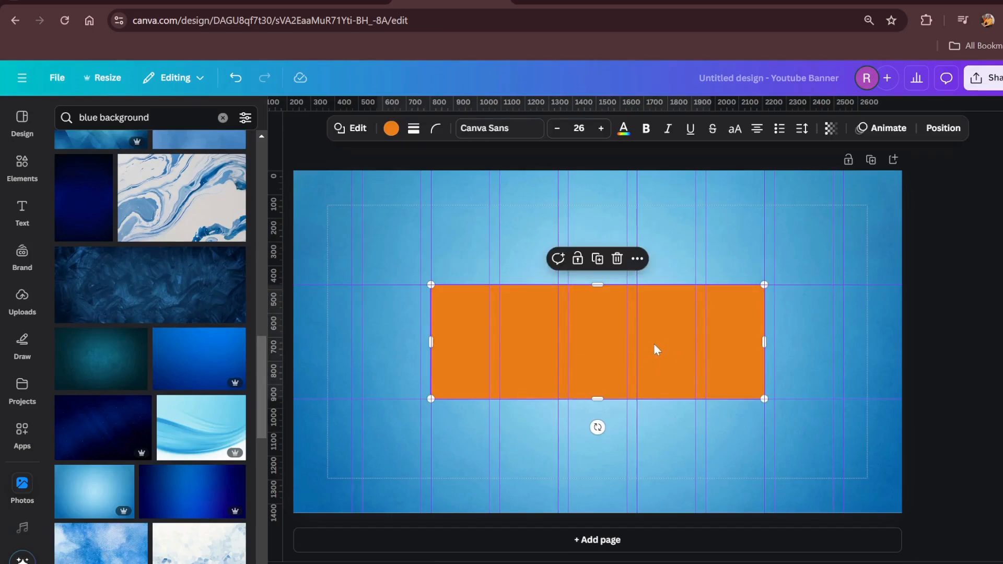
{"action": "left_click", "coordinate": [391, 128]}
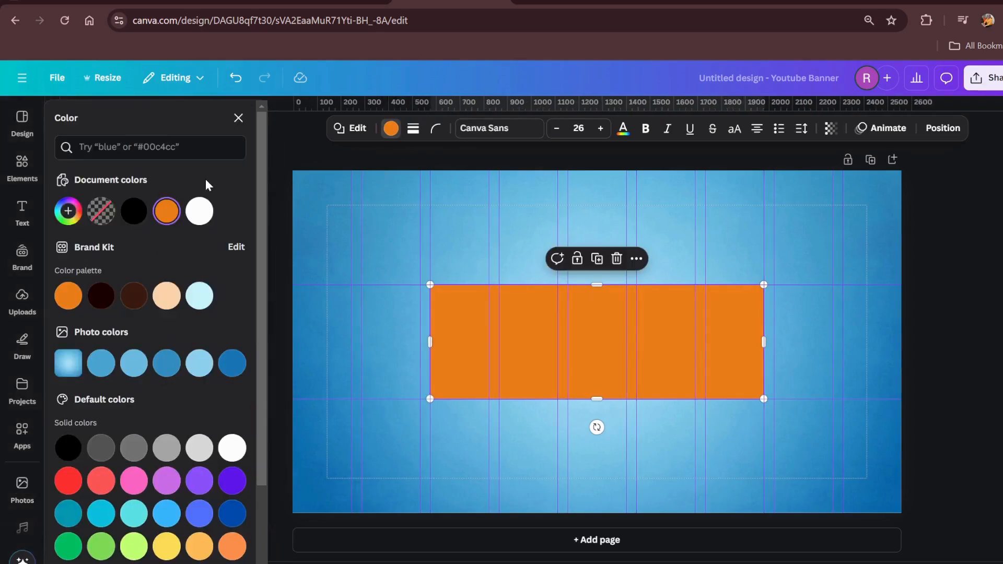
{"action": "left_click", "coordinate": [199, 212]}
{"action": "left_click", "coordinate": [534, 434]}
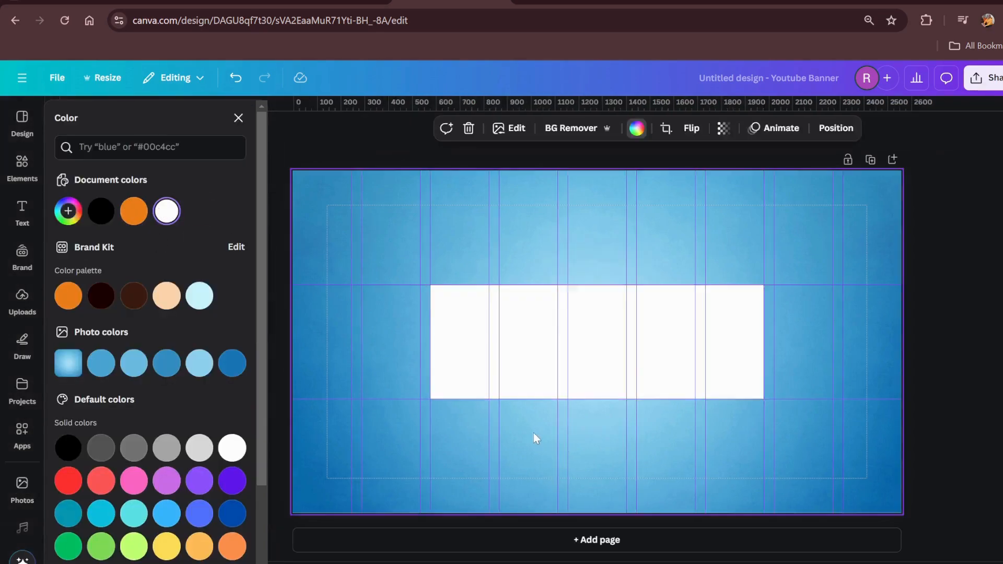
Examine how the white rectangle sits within the guides and against the surrounding blue background
{"action": "left_click", "coordinate": [607, 359]}
{"action": "left_click", "coordinate": [632, 441]}
{"action": "scroll", "coordinate": [769, 385], "scroll_direction": "up", "scroll_amount": 3}
{"action": "scroll", "coordinate": [767, 382], "scroll_direction": "up", "scroll_amount": 1}
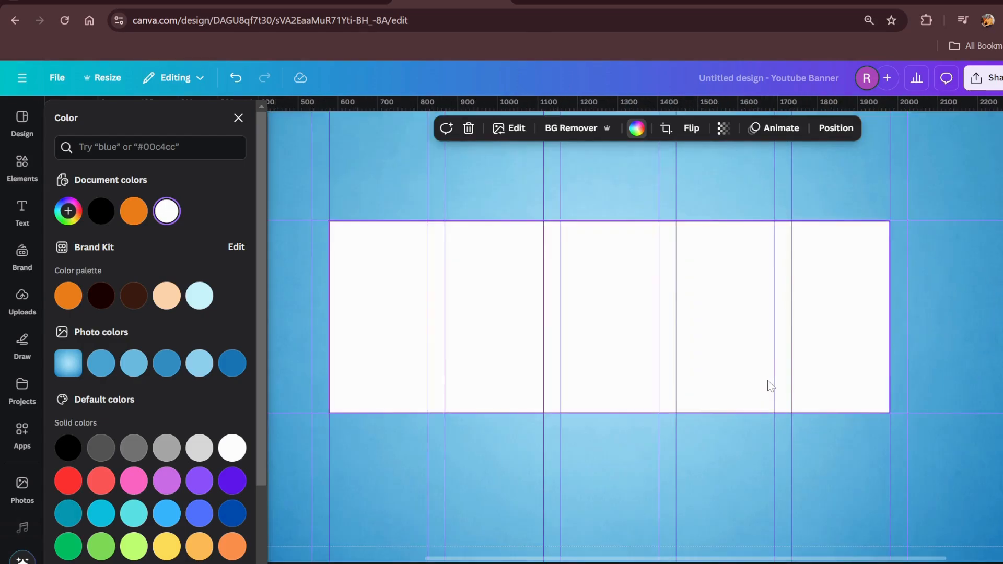
{"action": "scroll", "coordinate": [761, 340], "scroll_direction": "down", "scroll_amount": 1}
{"action": "left_click", "coordinate": [761, 338]}
{"action": "scroll", "coordinate": [761, 333], "scroll_direction": "down", "scroll_amount": 2}
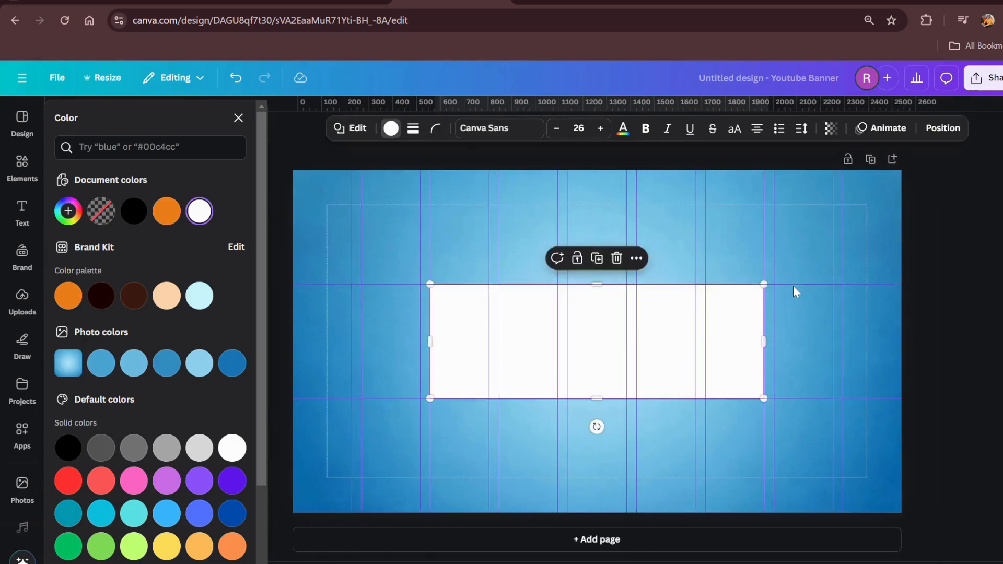
{"action": "left_click", "coordinate": [795, 344]}
{"action": "left_click", "coordinate": [739, 340]}
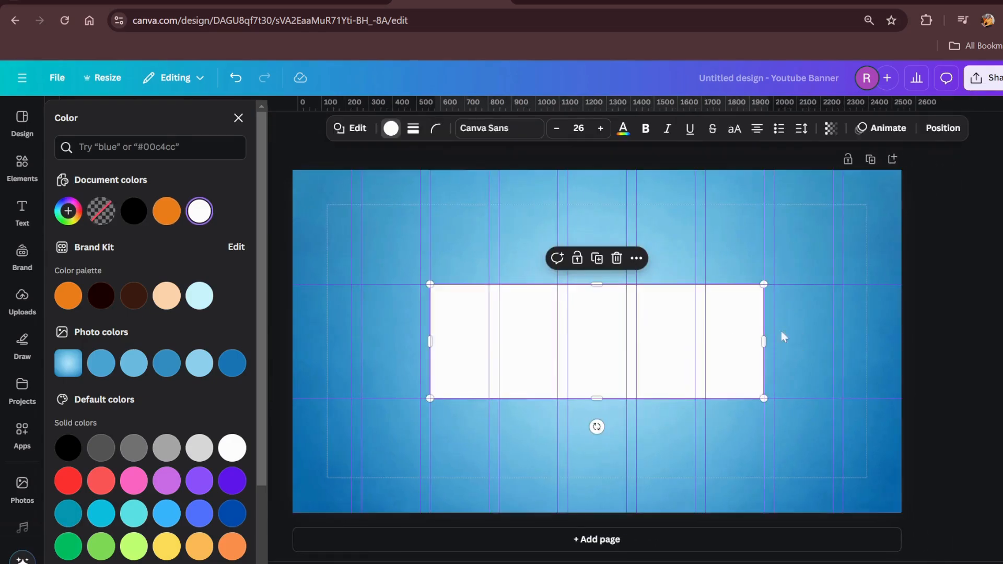
{"action": "left_click", "coordinate": [824, 309]}
{"action": "left_click", "coordinate": [532, 342]}
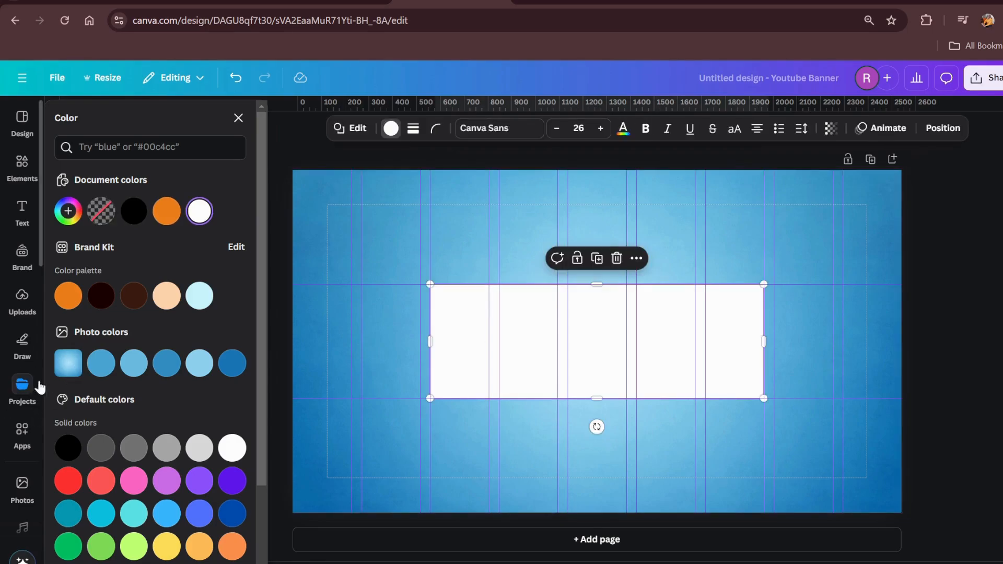
Add the recently used light blue photo and crop its edges to the guides so it spans columns three to seven of the middle row
{"action": "left_click", "coordinate": [22, 491]}
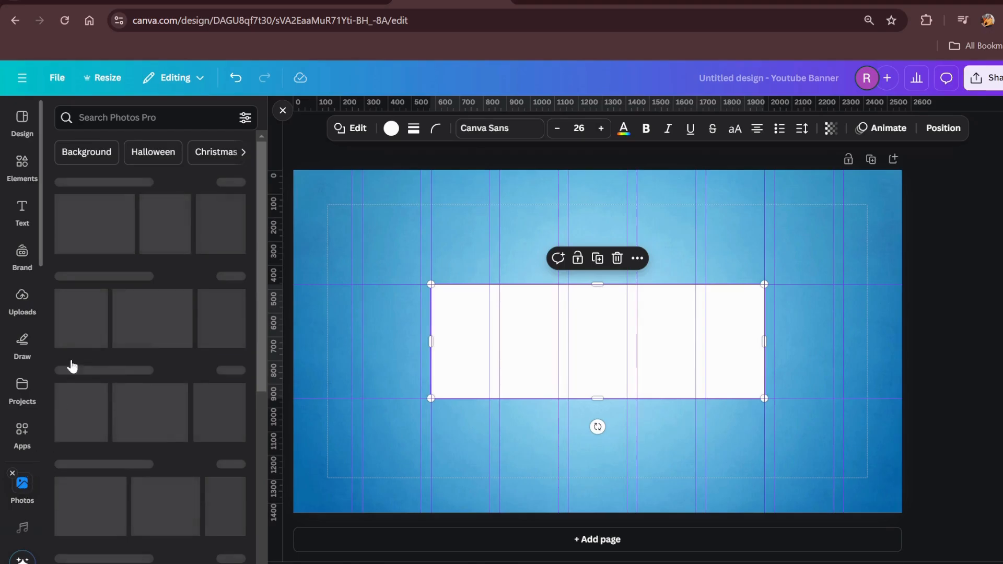
{"action": "left_click", "coordinate": [116, 231]}
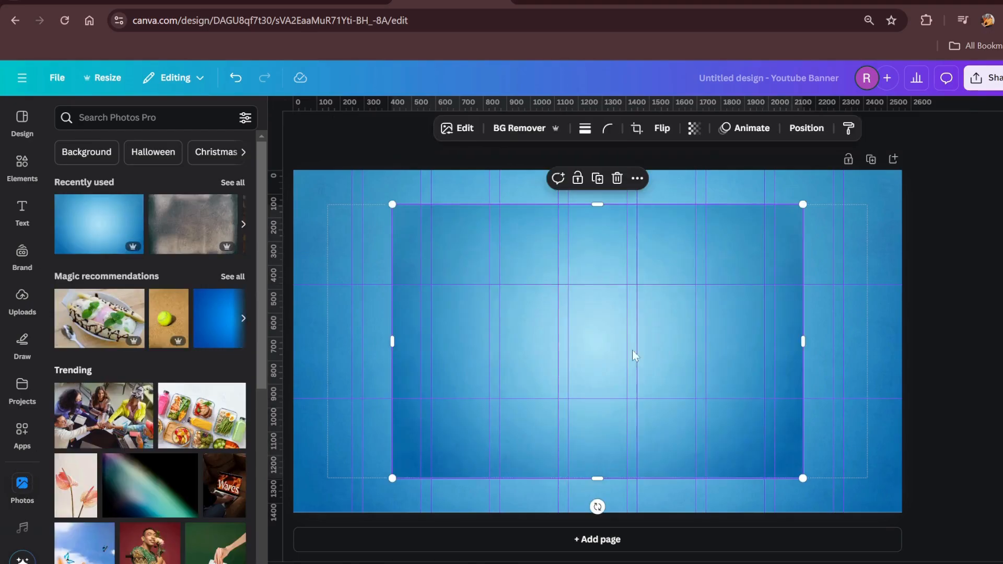
{"action": "mouse_move", "coordinate": [718, 240]}
{"action": "left_mouse_down"}
{"action": "mouse_move", "coordinate": [720, 311]}
{"action": "mouse_move", "coordinate": [728, 233]}
{"action": "mouse_move", "coordinate": [729, 246]}
{"action": "left_mouse_up"}
{"action": "left_click_drag", "start_coordinate": [606, 208], "coordinate": [601, 284]}
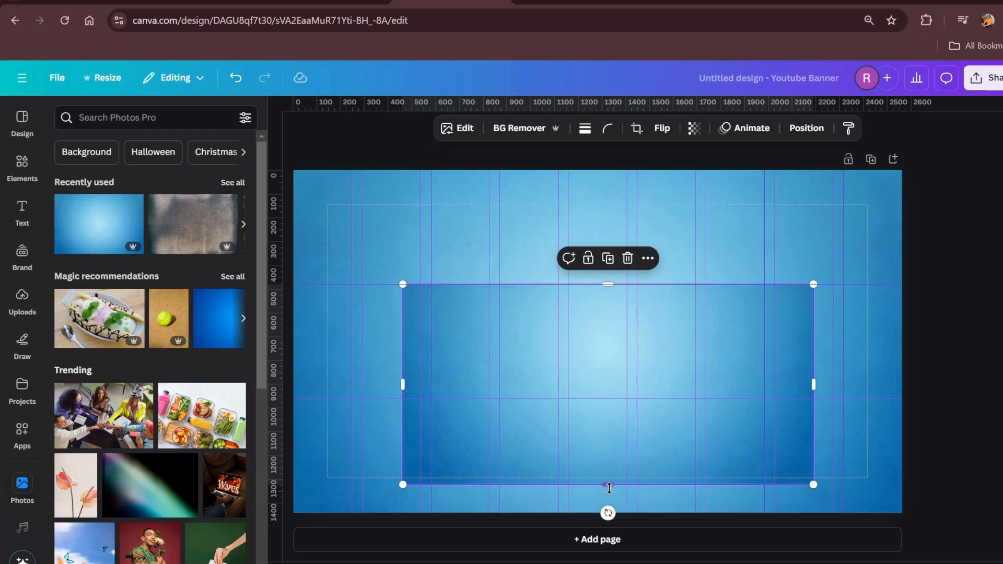
{"action": "left_click_drag", "start_coordinate": [607, 484], "coordinate": [608, 398]}
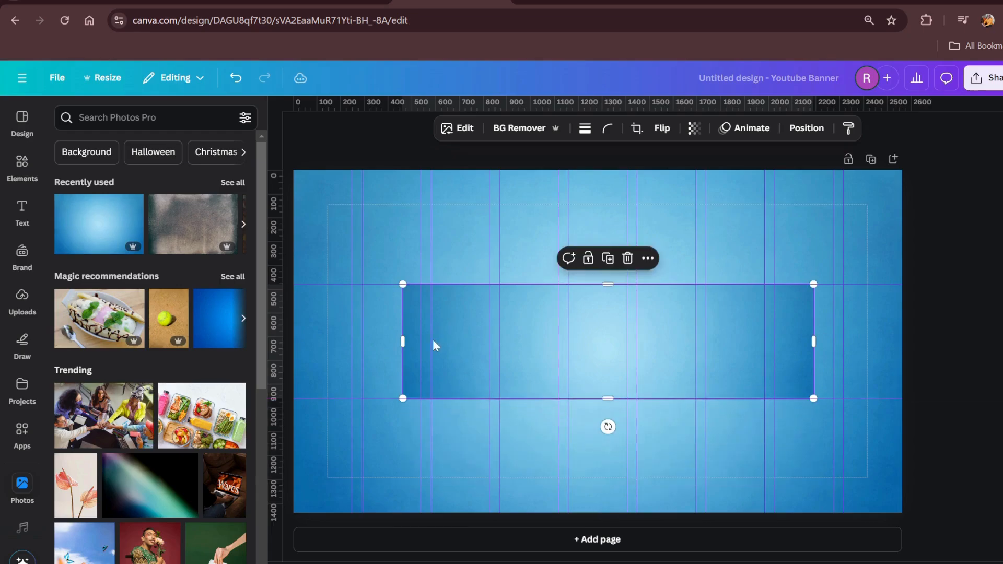
{"action": "left_click_drag", "start_coordinate": [403, 340], "coordinate": [431, 341]}
{"action": "left_click_drag", "start_coordinate": [809, 338], "coordinate": [766, 331]}
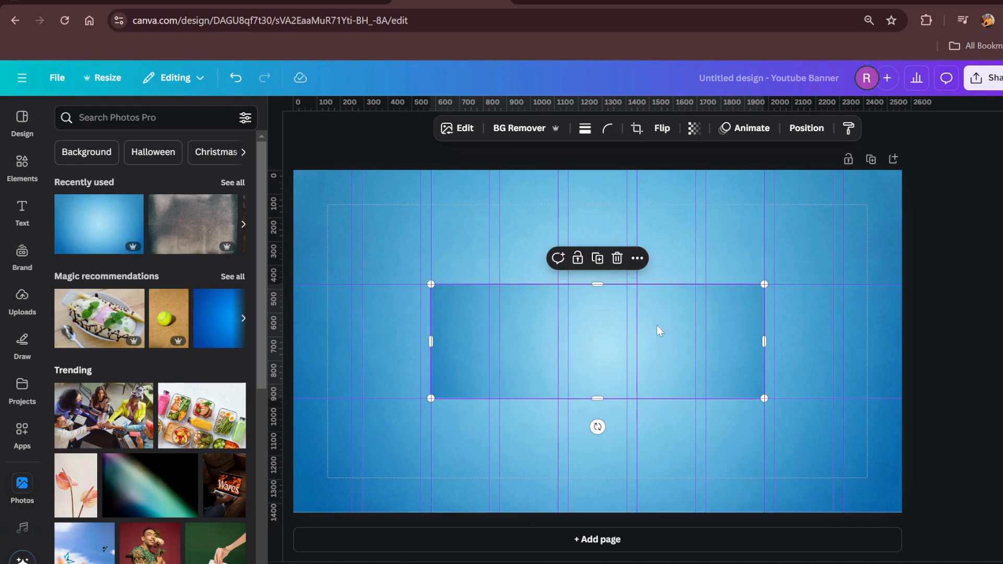
Delete the white rectangle beneath the cropped photo, keeping the photo in the safe area
{"action": "mouse_move", "coordinate": [657, 324]}
{"action": "left_mouse_down"}
{"action": "mouse_move", "coordinate": [648, 388]}
{"action": "mouse_move", "coordinate": [660, 331]}
{"action": "left_mouse_up"}
{"action": "left_click", "coordinate": [696, 300]}
{"action": "left_click", "coordinate": [617, 258]}
{"action": "left_click", "coordinate": [860, 355]}
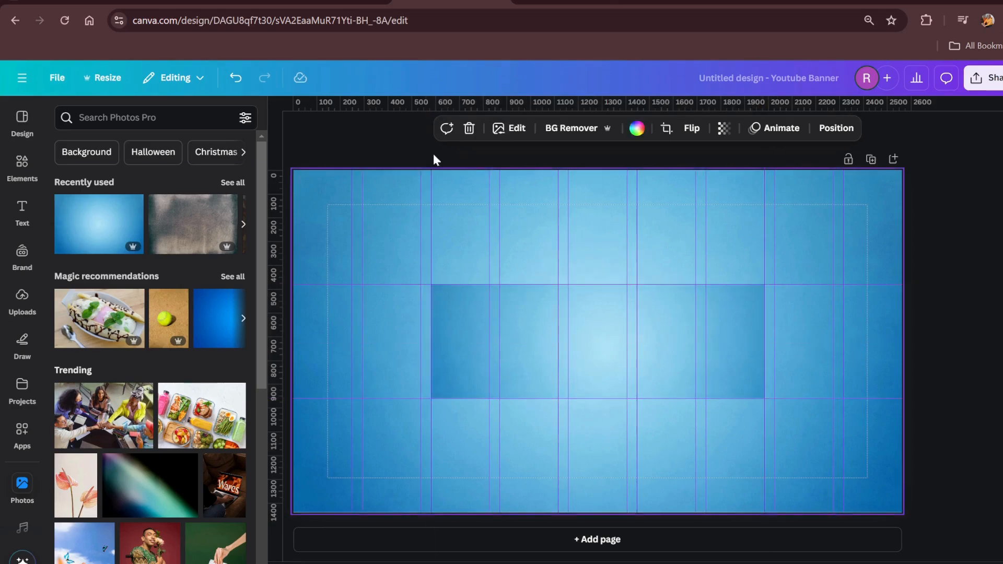
Add a body text box reading "THE SKILLS SAGE" in the safe area and enlarge it to about size 91.2
{"action": "left_click", "coordinate": [23, 211]}
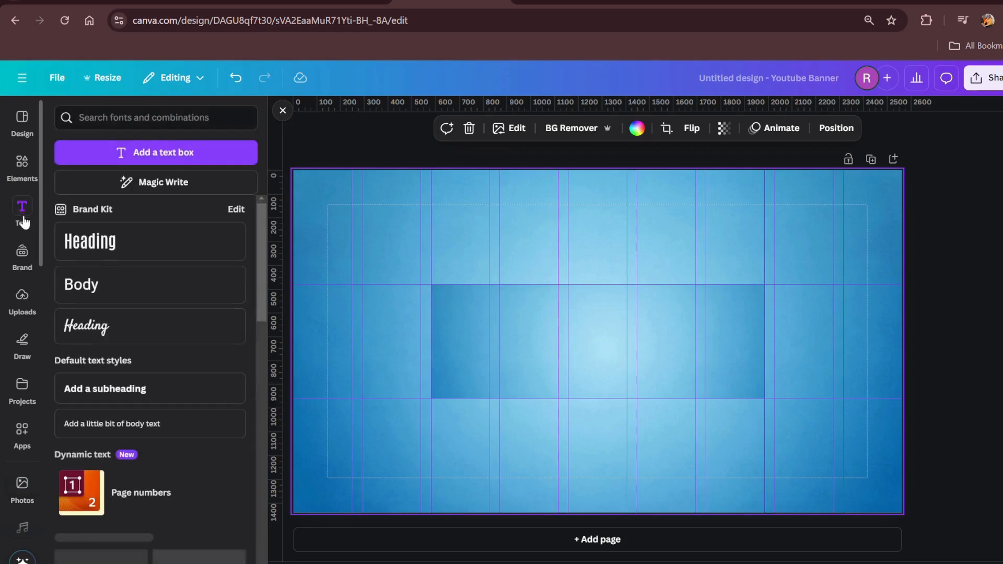
{"action": "left_click", "coordinate": [94, 287]}
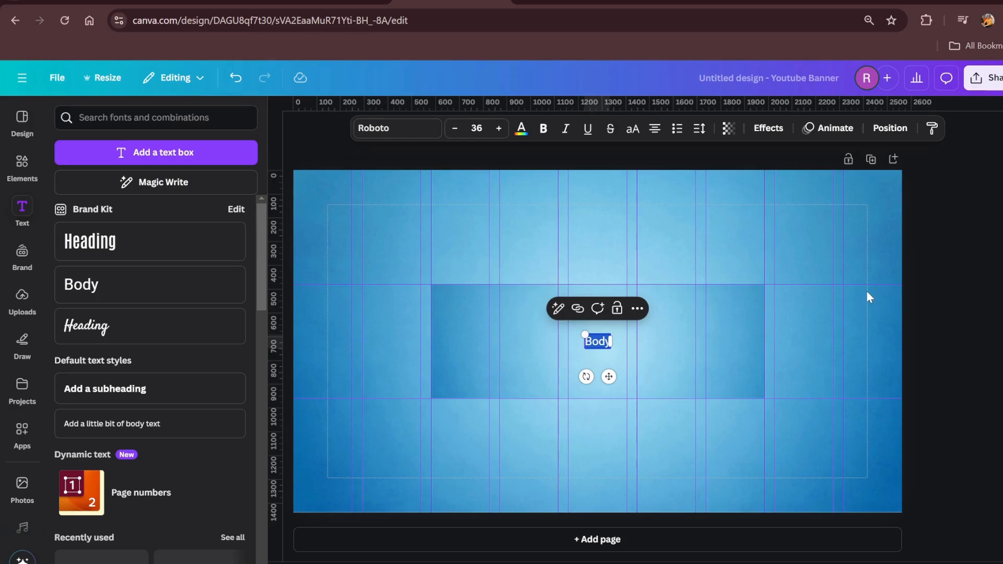
{"action": "type", "text": "THE"}
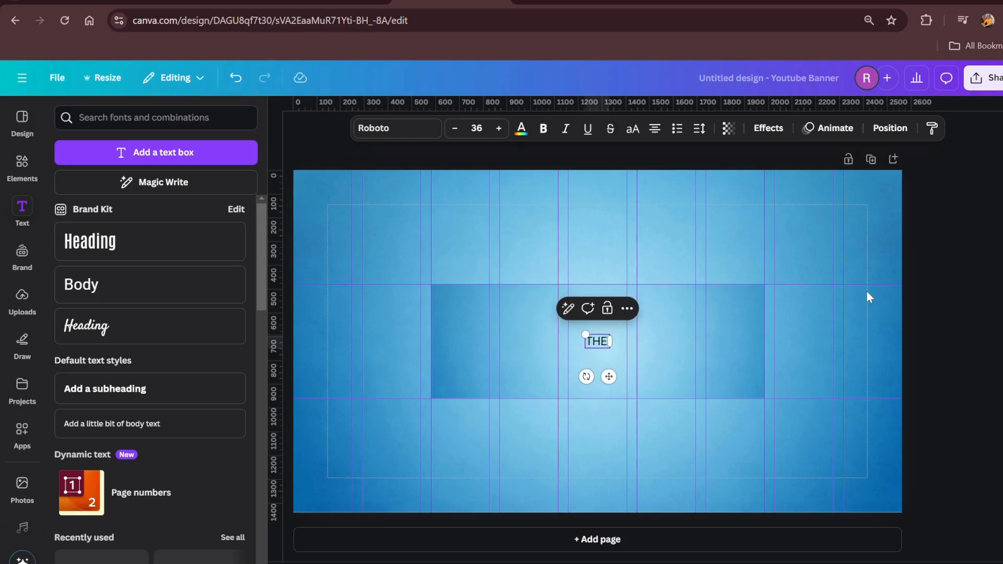
{"action": "type", "text": "ILLS SAGE"}
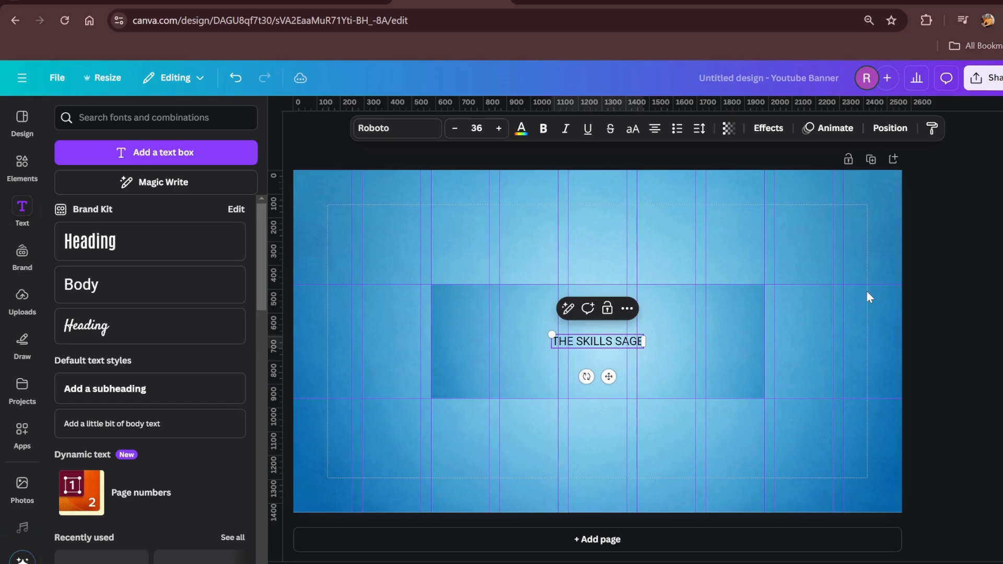
{"action": "left_click", "coordinate": [679, 431]}
{"action": "left_click", "coordinate": [596, 341]}
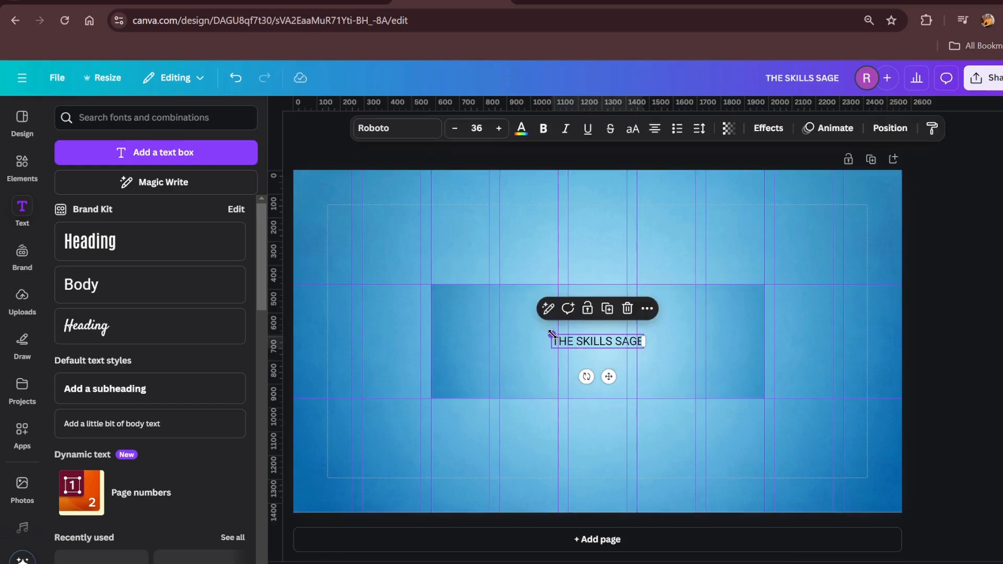
{"action": "left_click_drag", "start_coordinate": [552, 335], "coordinate": [408, 299]}
Set the title's font to Lazydog and centre it in the upper part of the safe area at size 114
{"action": "left_click", "coordinate": [416, 128]}
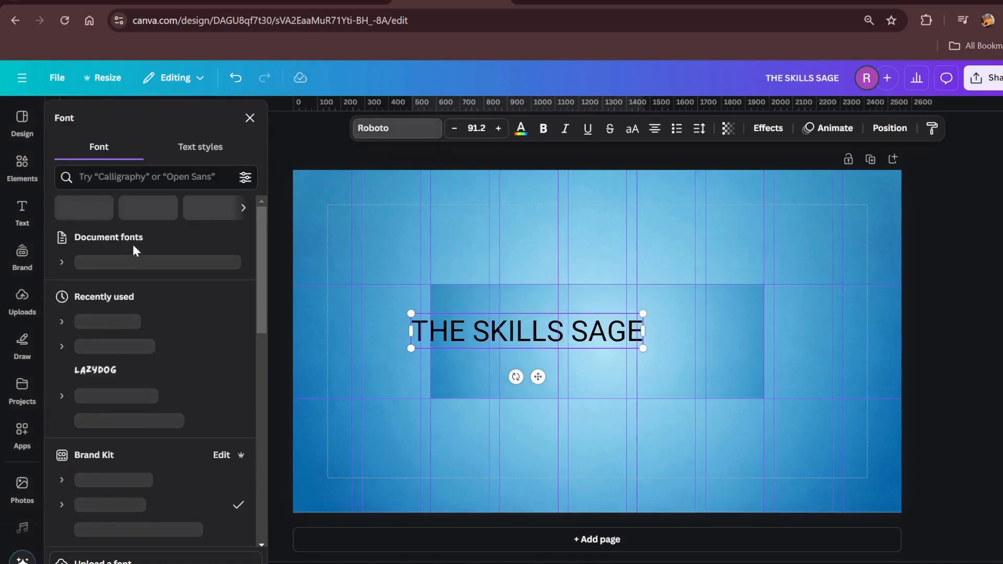
{"action": "scroll", "coordinate": [123, 493], "scroll_direction": "down", "scroll_amount": 3}
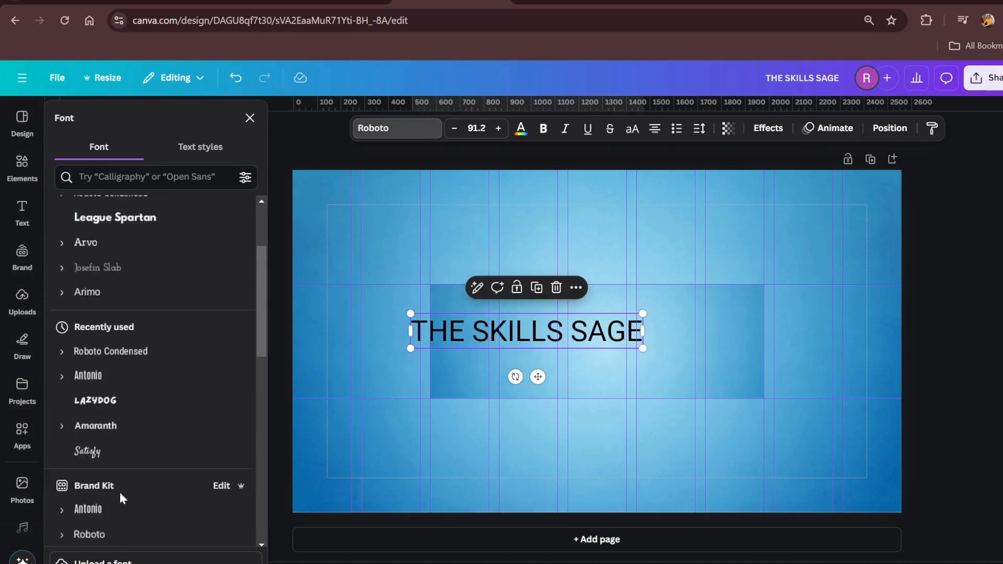
{"action": "left_click", "coordinate": [114, 391]}
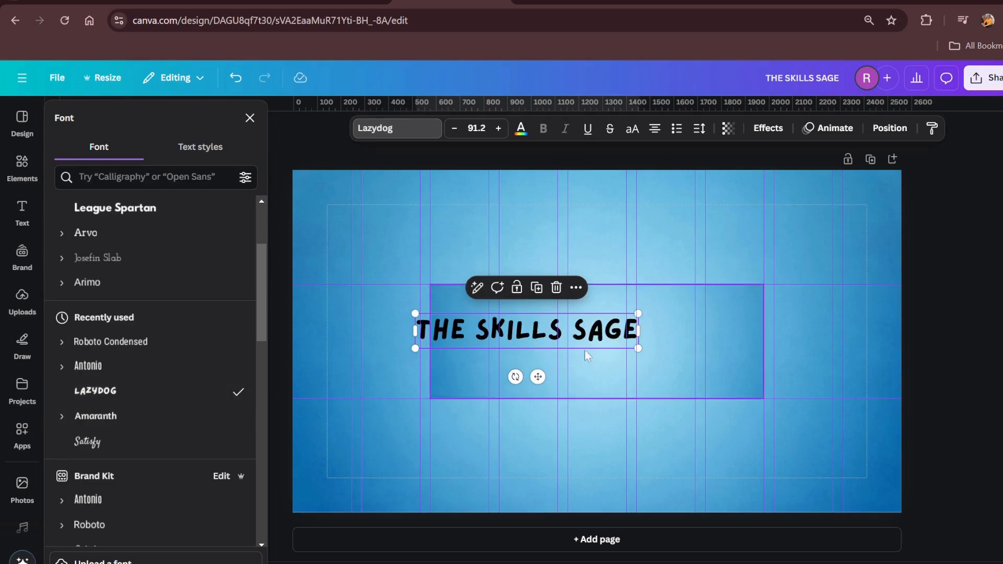
{"action": "left_click_drag", "start_coordinate": [558, 340], "coordinate": [635, 339]}
{"action": "mouse_move", "coordinate": [708, 341]}
{"action": "left_mouse_down"}
{"action": "mouse_move", "coordinate": [732, 365]}
{"action": "mouse_move", "coordinate": [763, 350]}
{"action": "mouse_move", "coordinate": [705, 329]}
{"action": "left_mouse_up"}
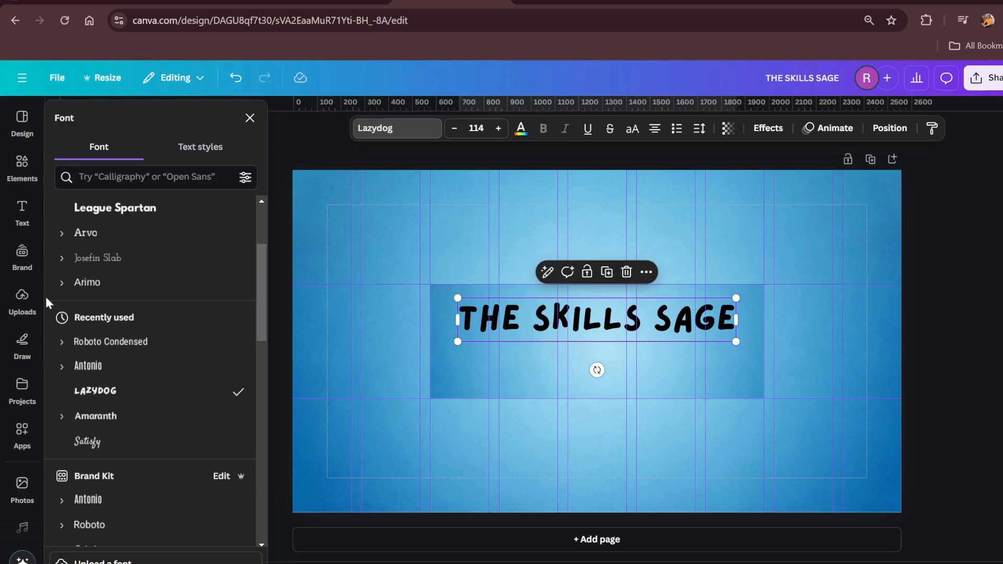
Add a body text box directly beneath the title and narrow it to about a third of the title's width
{"action": "left_click", "coordinate": [22, 208]}
{"action": "left_click", "coordinate": [138, 286]}
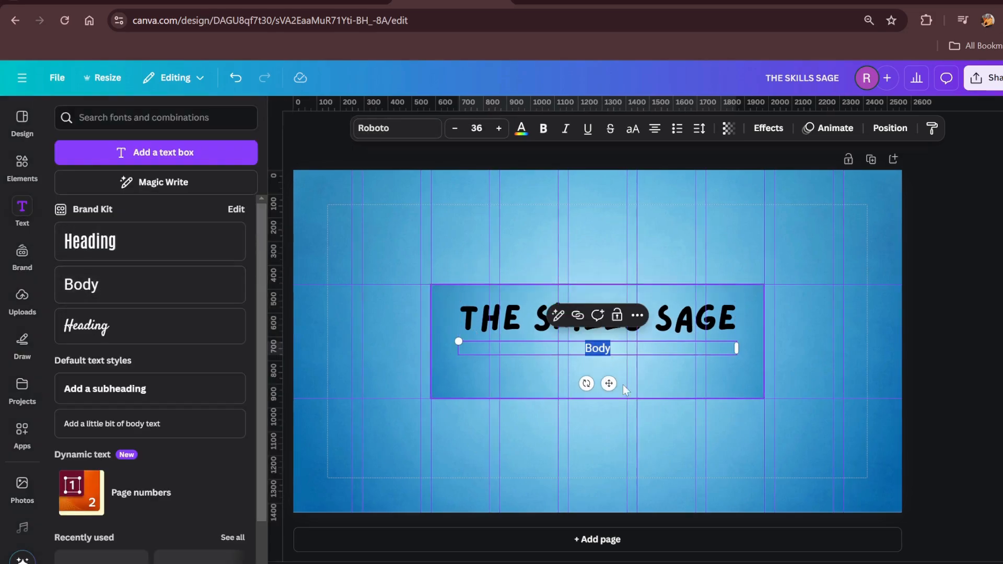
{"action": "left_click_drag", "start_coordinate": [737, 347], "coordinate": [558, 348]}
{"action": "left_click", "coordinate": [535, 407]}
Replace the placeholder in the text box beneath the title with "Design"
{"action": "double_click", "coordinate": [512, 352]}
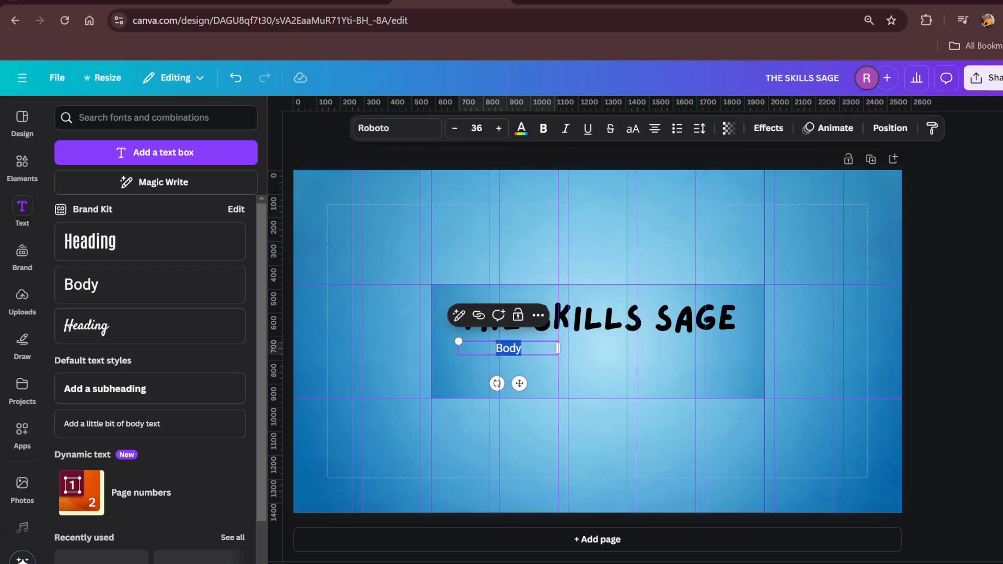
{"action": "scroll", "coordinate": [737, 367], "scroll_direction": "up", "scroll_amount": 2}
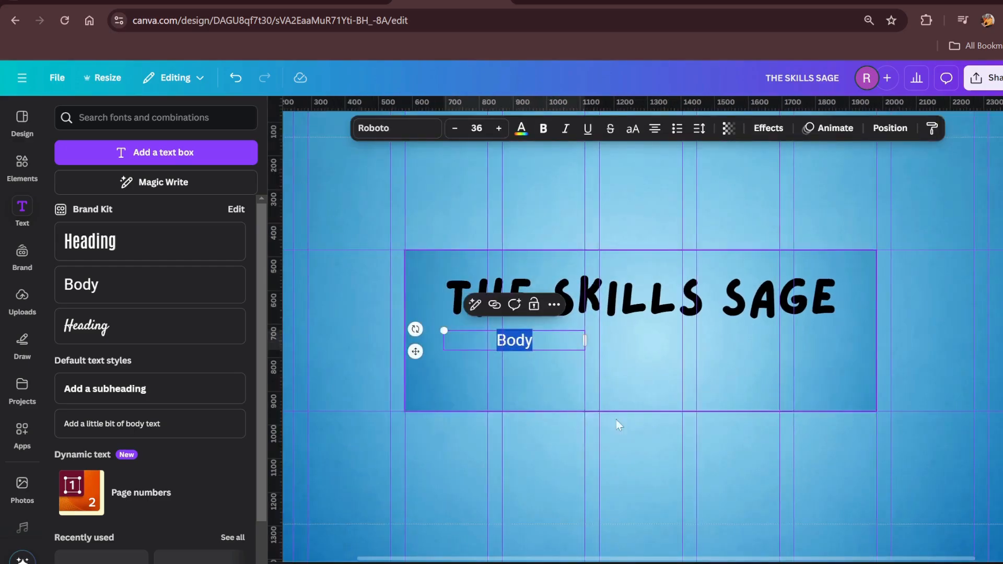
{"action": "left_click", "coordinate": [554, 448]}
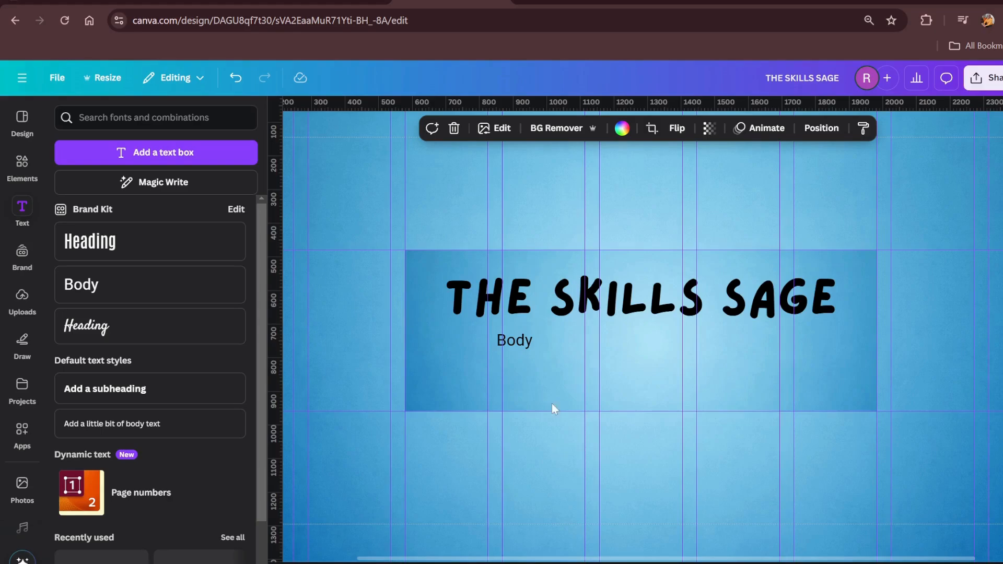
{"action": "double_click", "coordinate": [522, 340]}
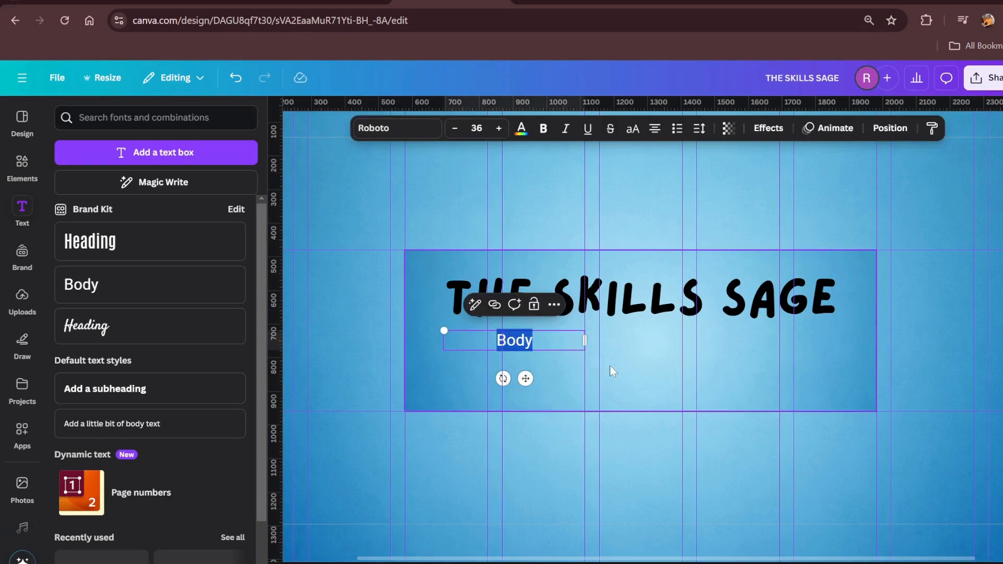
{"action": "type", "text": "Design"}
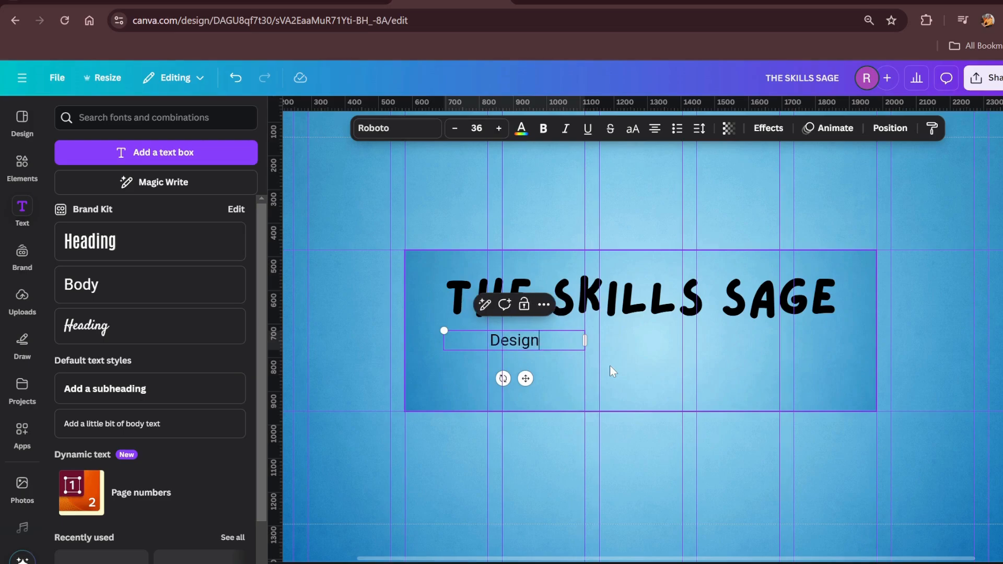
{"action": "left_click", "coordinate": [600, 392]}
Left-align the "Design" text and shift its box slightly to the right beneath the title
{"action": "left_click", "coordinate": [543, 338]}
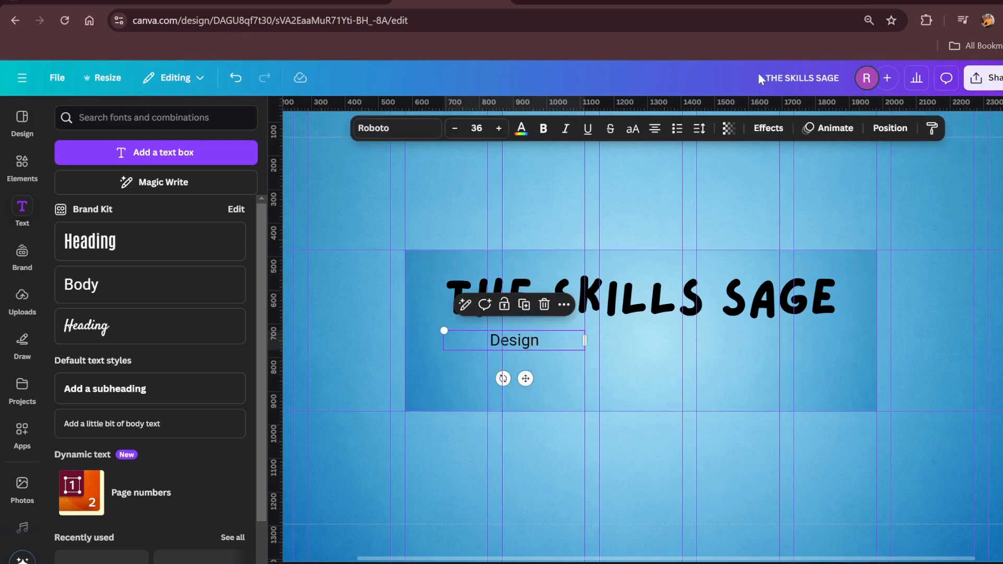
{"action": "left_click", "coordinate": [654, 128]}
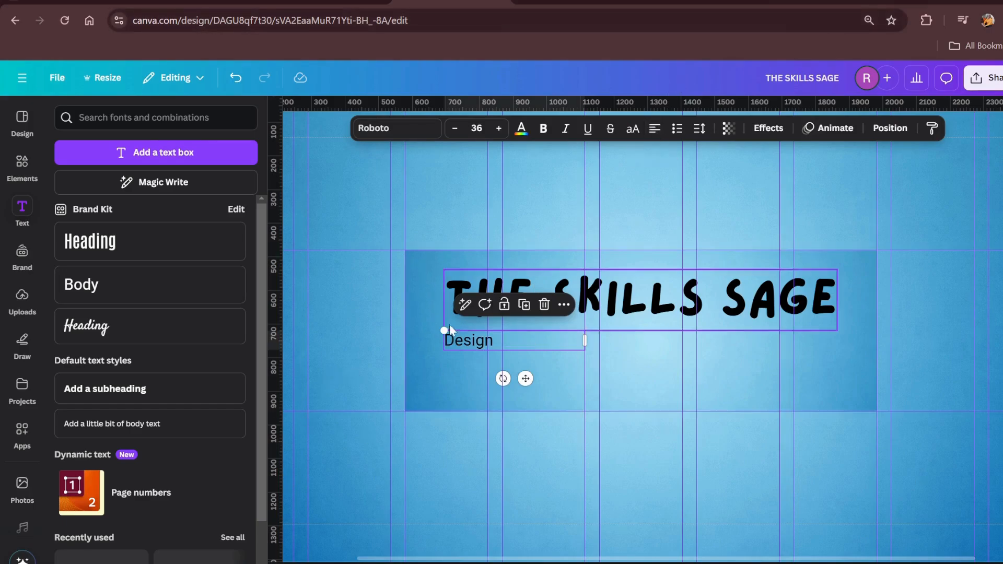
{"action": "mouse_move", "coordinate": [458, 344]}
{"action": "left_mouse_down"}
{"action": "mouse_move", "coordinate": [473, 335]}
{"action": "mouse_move", "coordinate": [468, 343]}
{"action": "left_mouse_up"}
Extend the text into a list reading "Design Tutorial", "Tech Skills" and "Folktales" on separate lines
{"action": "left_click", "coordinate": [516, 341]}
{"action": "key", "text": "Return"}
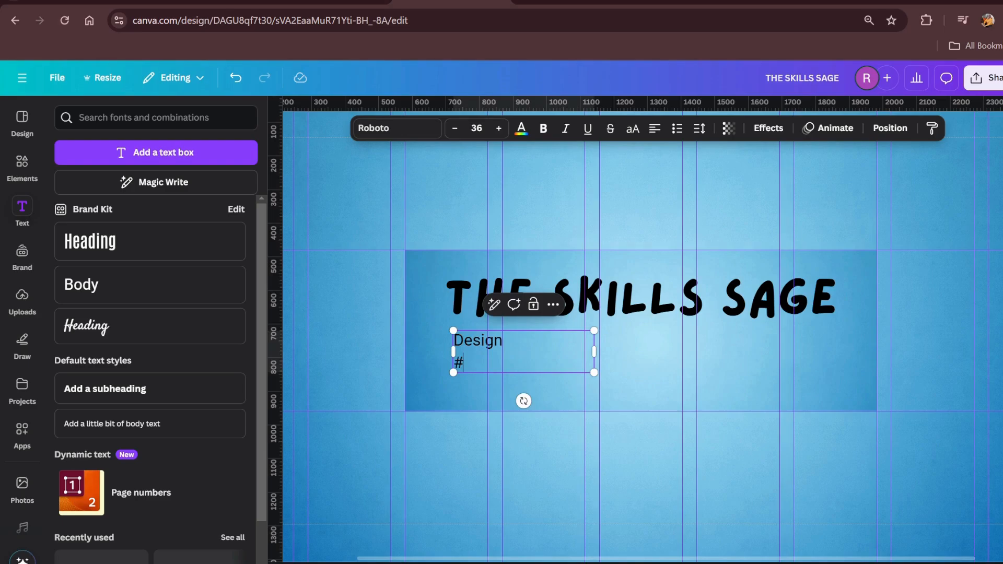
{"action": "key", "text": "BackSpace"}
{"action": "key", "text": "BackSpace"}
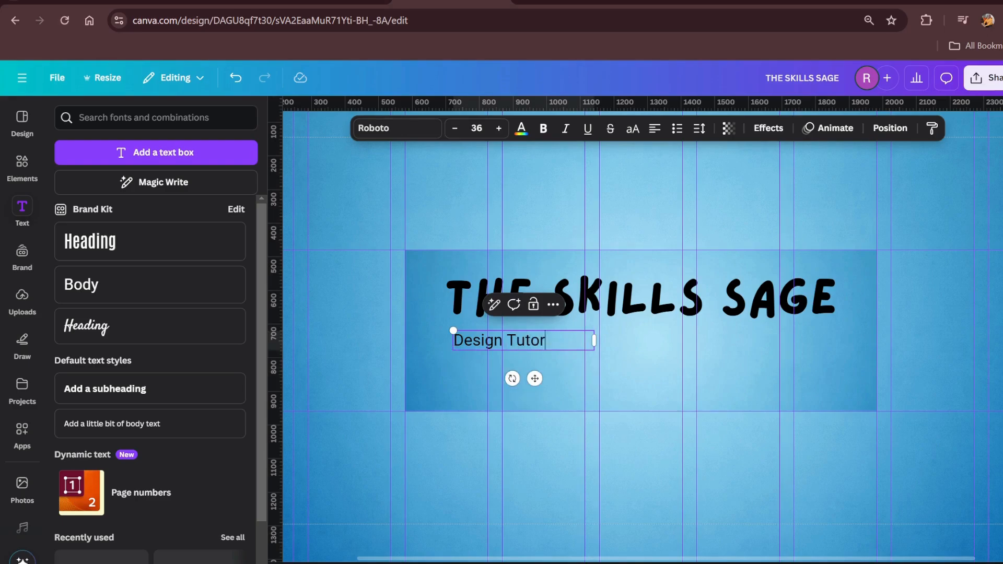
{"action": "type", "text": "Tutorial"}
{"action": "key", "text": "Return"}
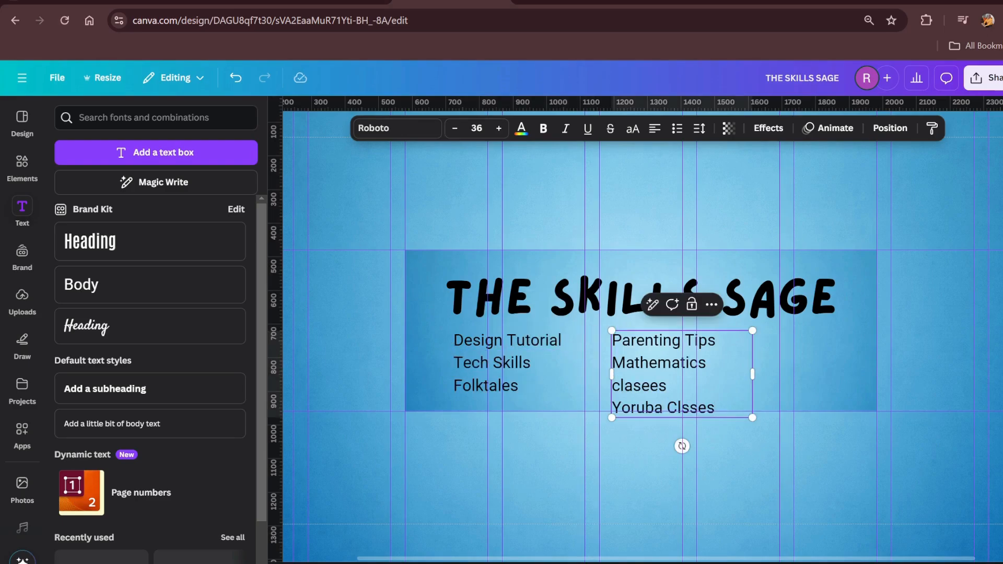
Widen the second list's box so "Mathematics classes" fits on one line, and shift both lists right to sit side by side beneath the title
{"action": "left_click_drag", "start_coordinate": [760, 378], "coordinate": [789, 365]}
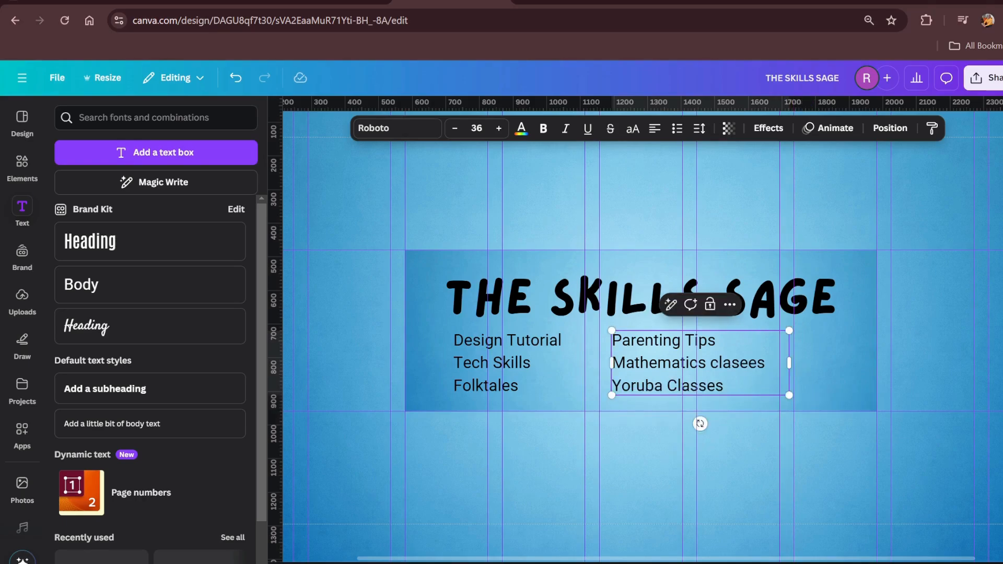
{"action": "left_click_drag", "start_coordinate": [792, 365], "coordinate": [773, 363]}
{"action": "left_click", "coordinate": [727, 447]}
{"action": "left_click_drag", "start_coordinate": [649, 373], "coordinate": [702, 373]}
{"action": "left_click_drag", "start_coordinate": [504, 365], "coordinate": [537, 364]}
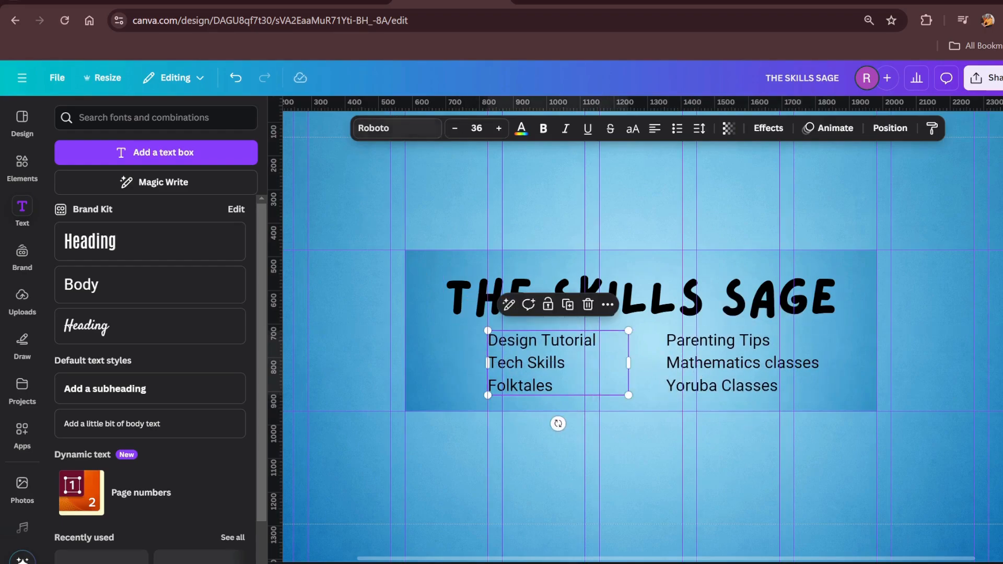
Color the "Design Tutorial" list white after trying cobalt blue
{"action": "left_click", "coordinate": [520, 132]}
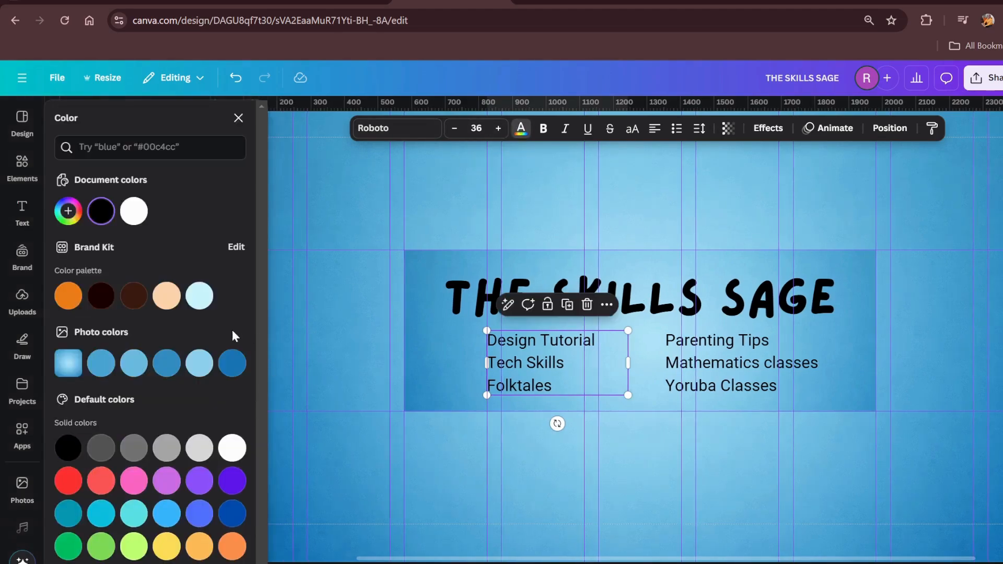
{"action": "left_click", "coordinate": [229, 516]}
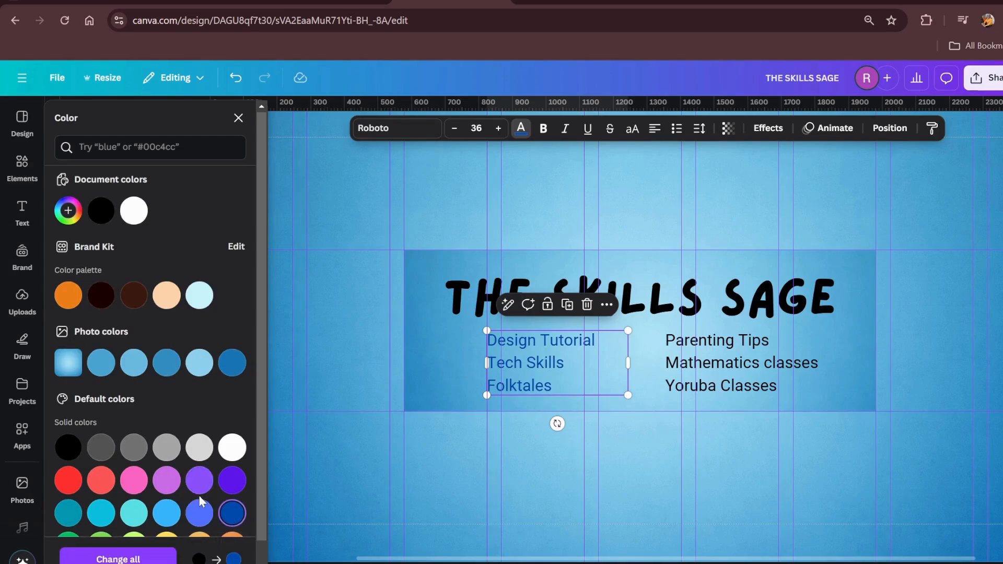
{"action": "left_click", "coordinate": [132, 211]}
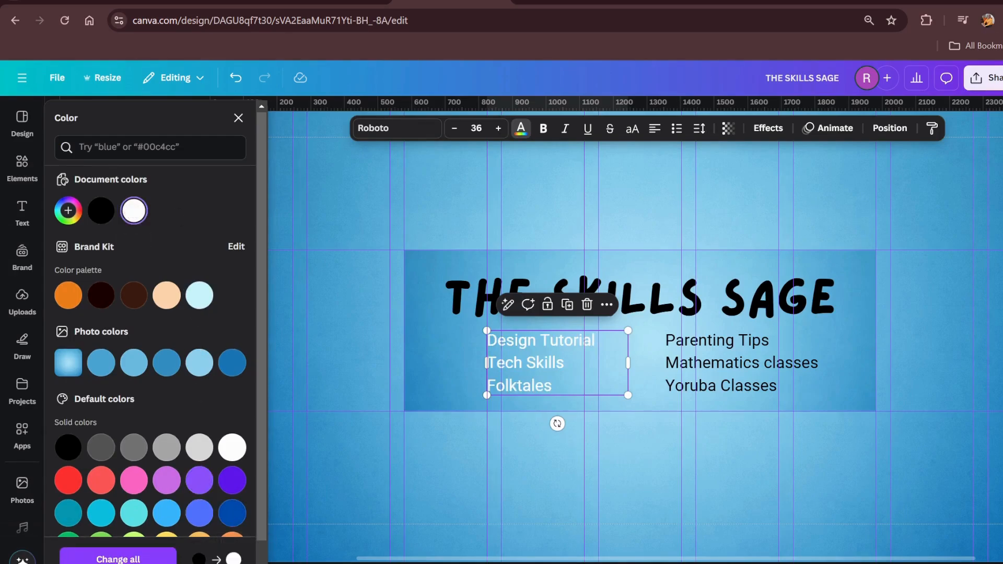
Give the "Design Tutorial" list an Outline effect in cobalt blue with a thickness of 80
{"action": "left_click", "coordinate": [763, 134]}
{"action": "left_click", "coordinate": [231, 303]}
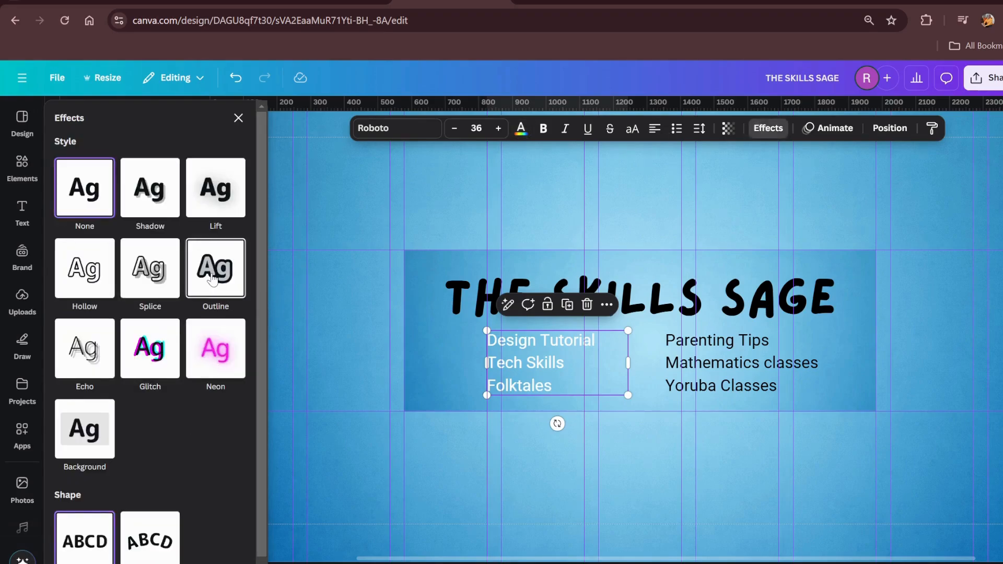
{"action": "left_click", "coordinate": [235, 377]}
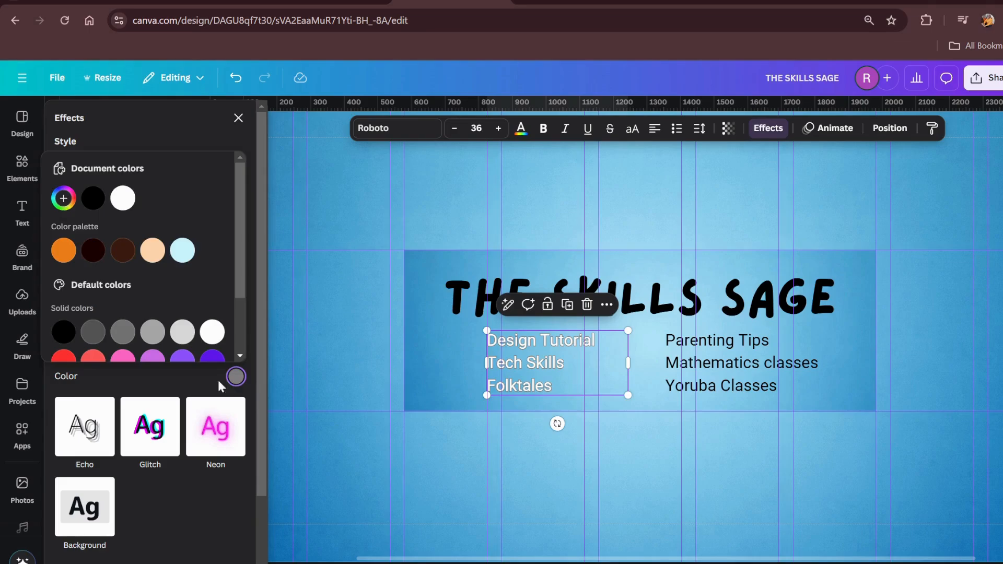
{"action": "scroll", "coordinate": [209, 344], "scroll_direction": "down", "scroll_amount": 3}
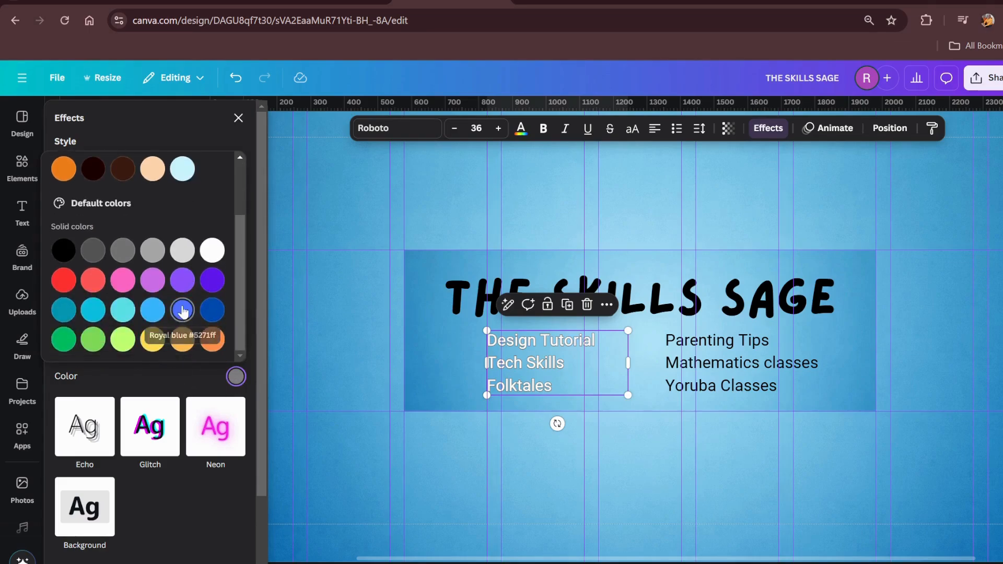
{"action": "left_click", "coordinate": [190, 311]}
{"action": "left_click", "coordinate": [214, 313]}
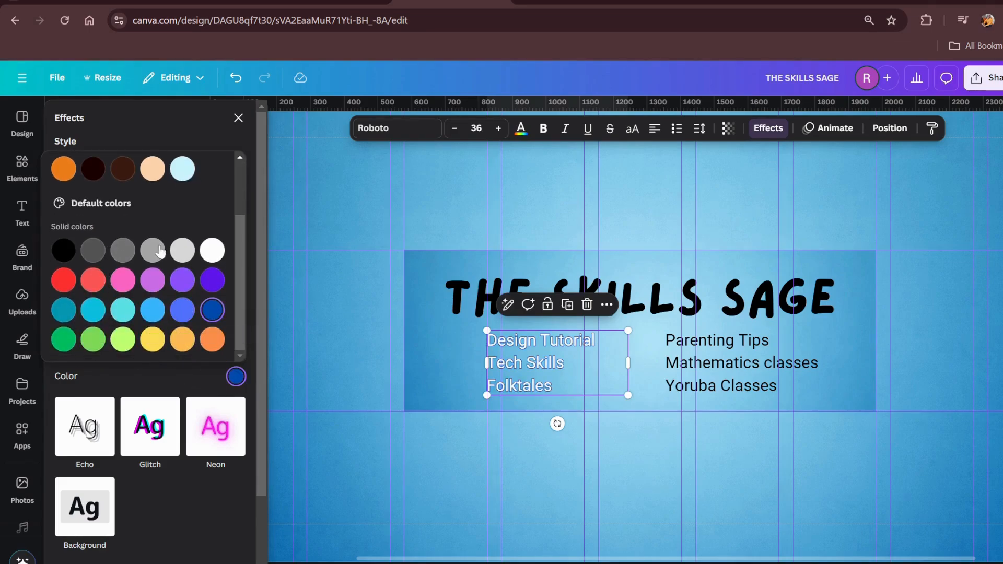
{"action": "left_click", "coordinate": [218, 139]}
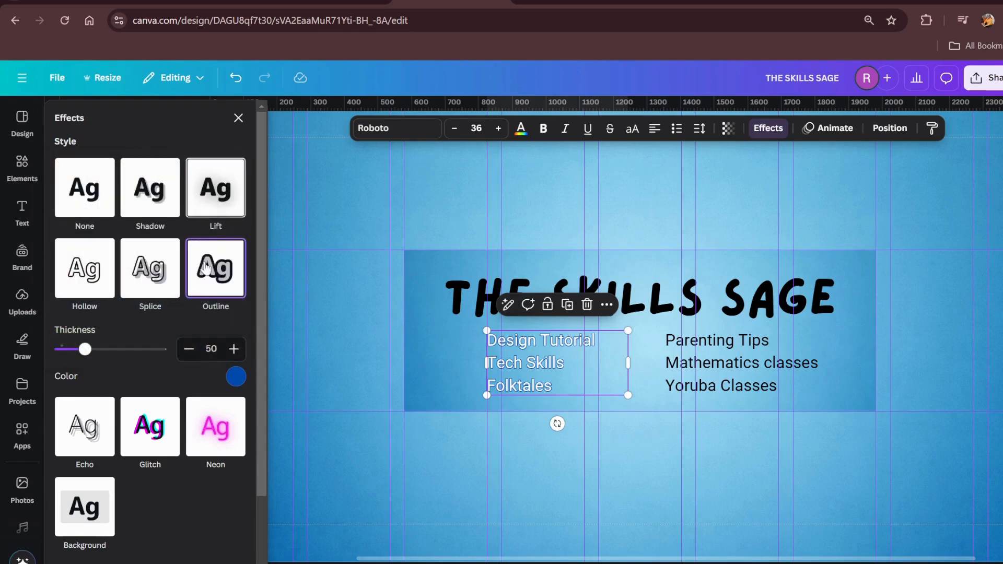
{"action": "left_click_drag", "start_coordinate": [88, 353], "coordinate": [102, 353]}
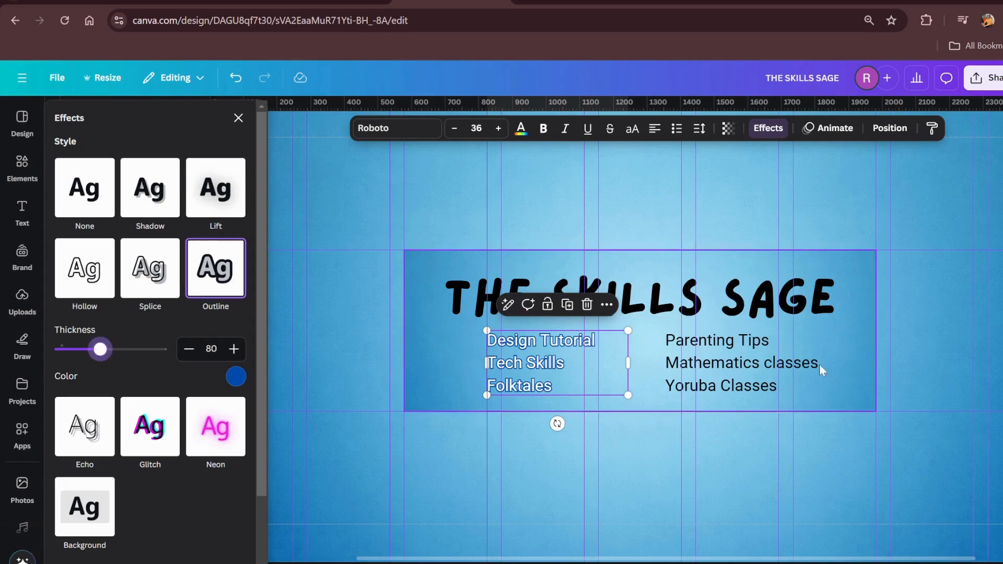
Duplicate the outlined list and replace the copy's text with the "Parenting Tips" list cut from its original box
{"action": "left_click", "coordinate": [733, 387]}
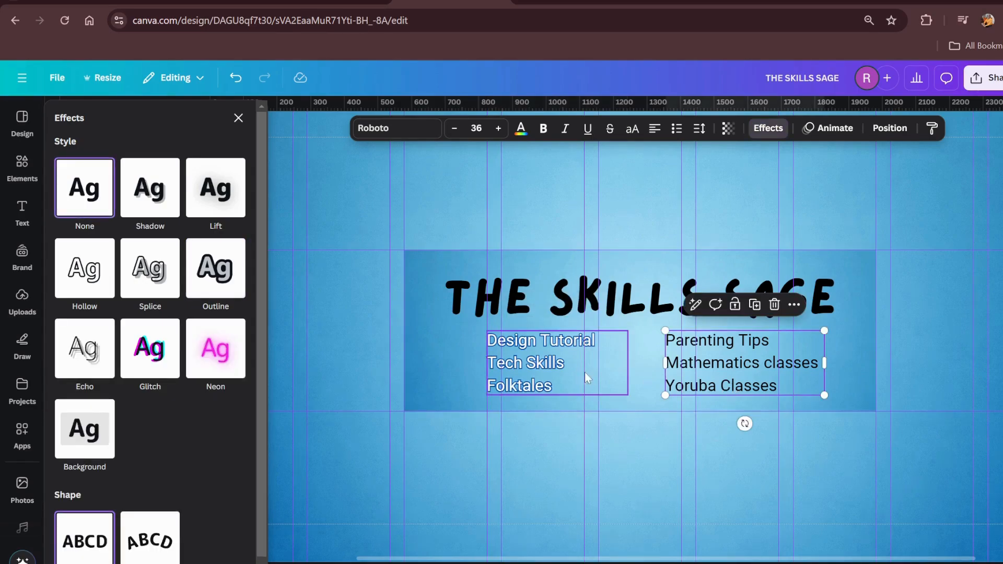
{"action": "left_click", "coordinate": [516, 372]}
{"action": "left_click", "coordinate": [567, 304]}
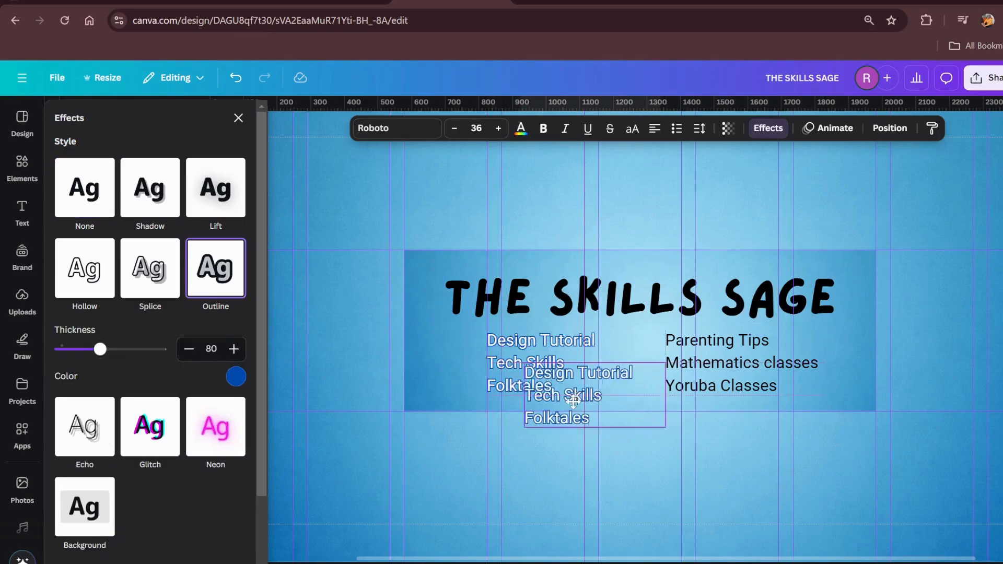
{"action": "left_click", "coordinate": [728, 363]}
{"action": "left_click", "coordinate": [729, 363]}
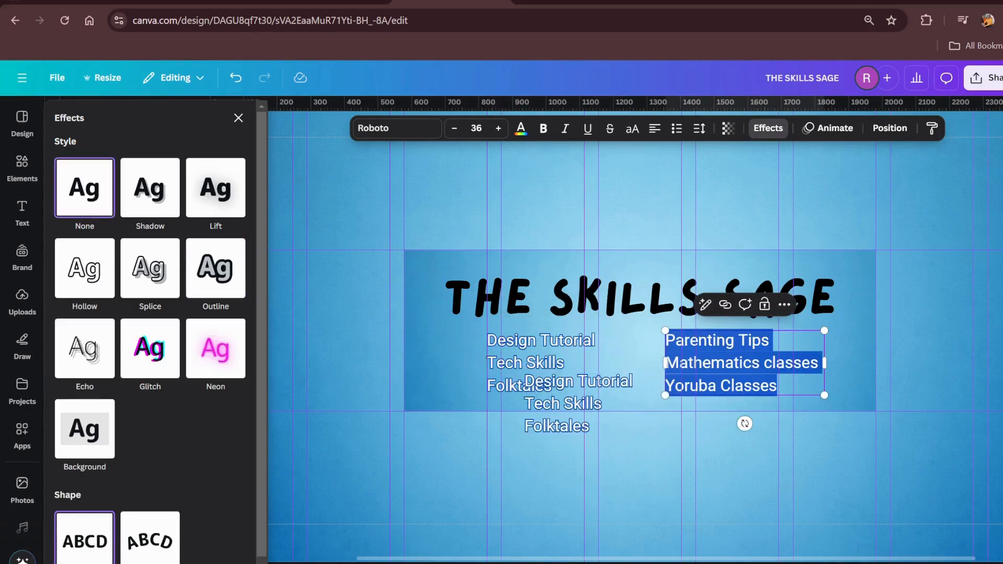
{"action": "key", "text": "ctrl+x"}
{"action": "left_click", "coordinate": [615, 406]}
{"action": "left_click", "coordinate": [615, 406]}
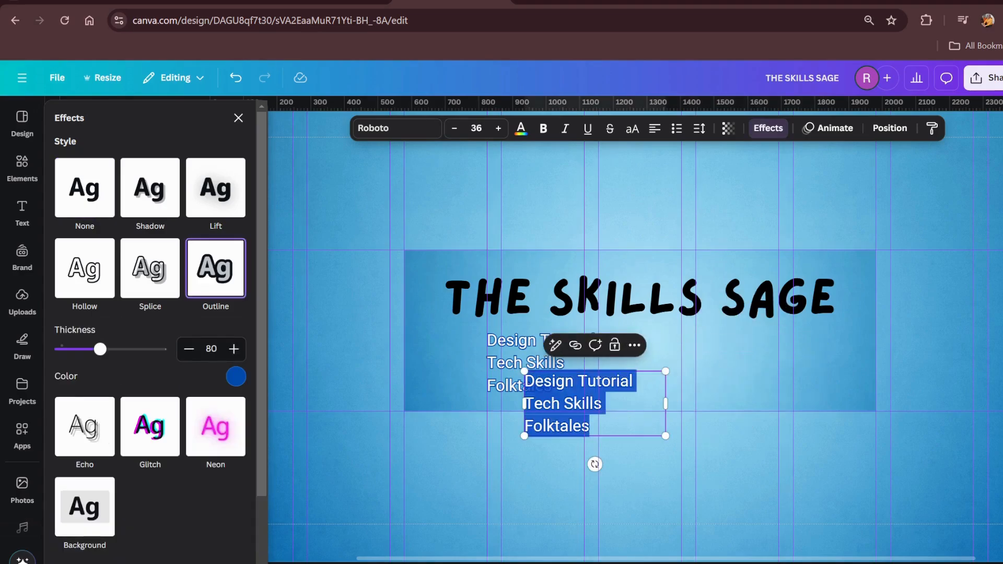
{"action": "key", "text": "ctrl+v"}
Widen the outlined "Parenting Tips" box so each topic fits on one line, and move it beside the first list beneath the title
{"action": "mouse_move", "coordinate": [691, 419]}
{"action": "left_mouse_down"}
{"action": "mouse_move", "coordinate": [745, 415]}
{"action": "mouse_move", "coordinate": [676, 415]}
{"action": "mouse_move", "coordinate": [705, 414]}
{"action": "left_mouse_up"}
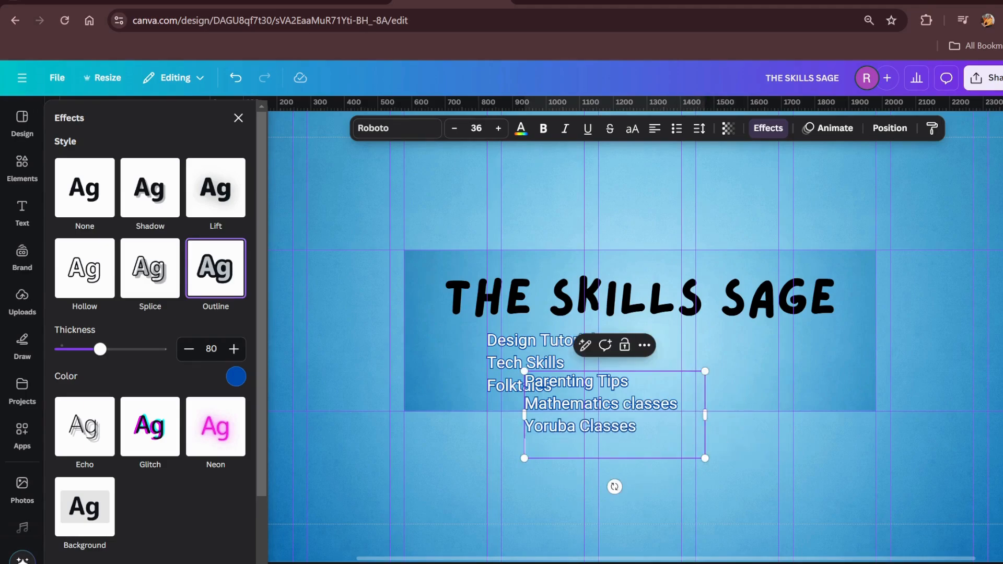
{"action": "left_click", "coordinate": [776, 450]}
{"action": "left_click_drag", "start_coordinate": [617, 415], "coordinate": [744, 382]}
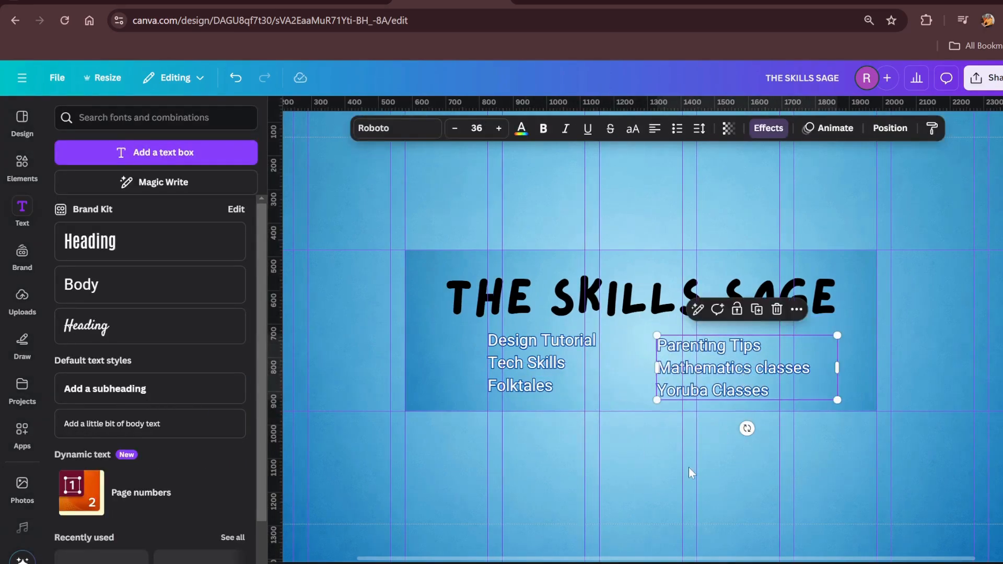
{"action": "left_click", "coordinate": [691, 471]}
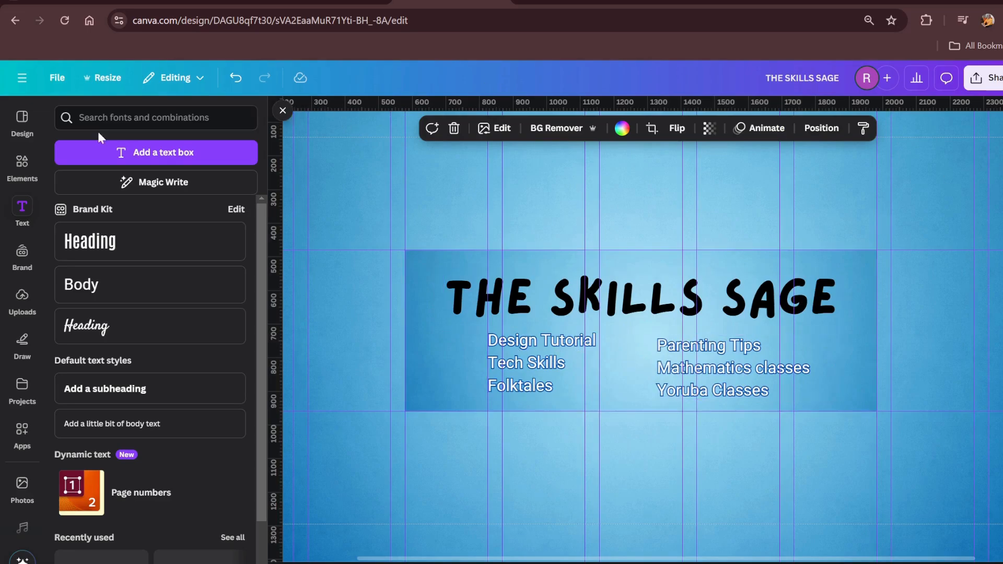
Search the elements for "subscribe", add the red Subscribe button with bell and hand, and place it small beneath the title's left end
{"action": "left_click", "coordinate": [22, 162]}
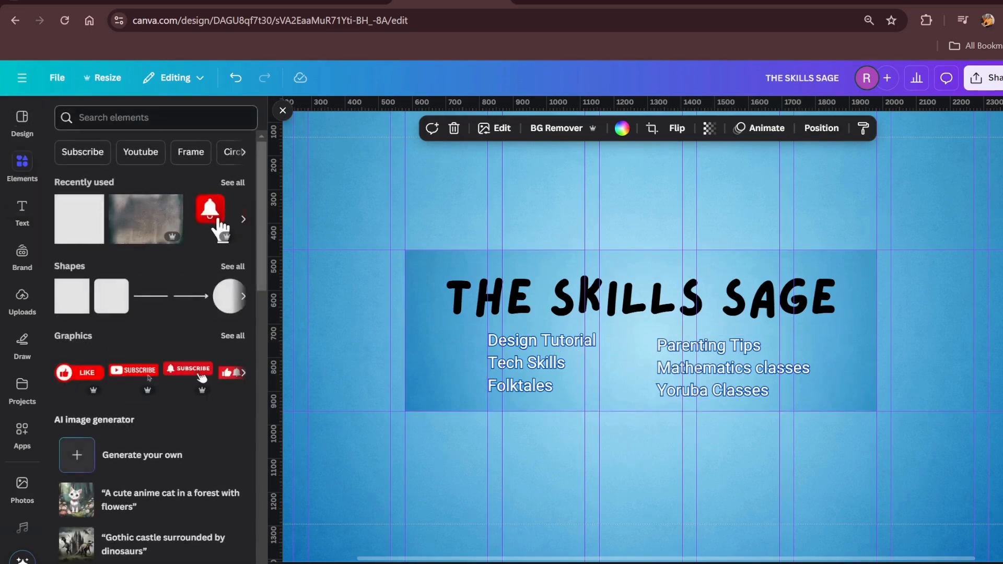
{"action": "left_click", "coordinate": [157, 117]}
{"action": "type", "text": "subsc"}
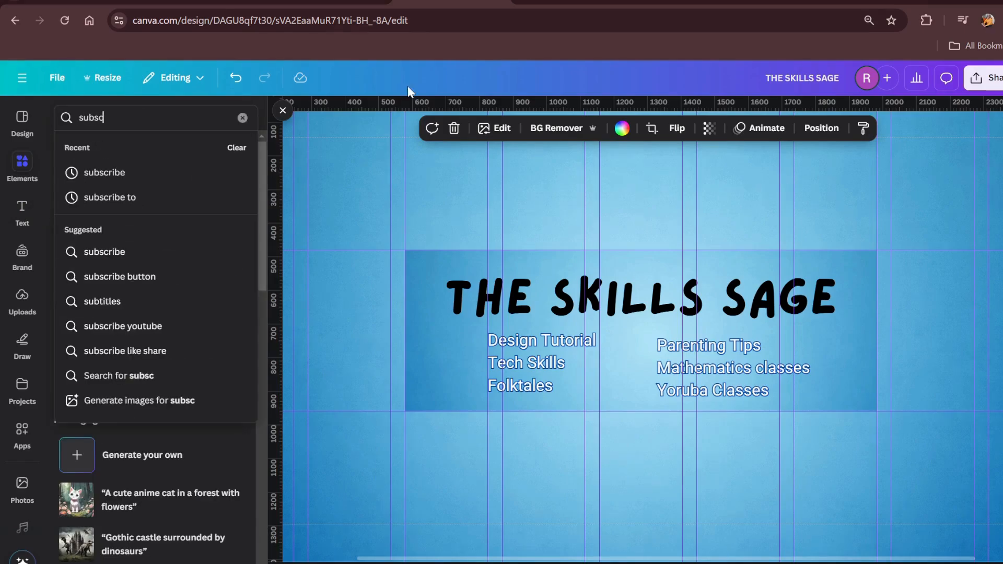
{"action": "type", "text": "ribe"}
{"action": "key", "text": "Return"}
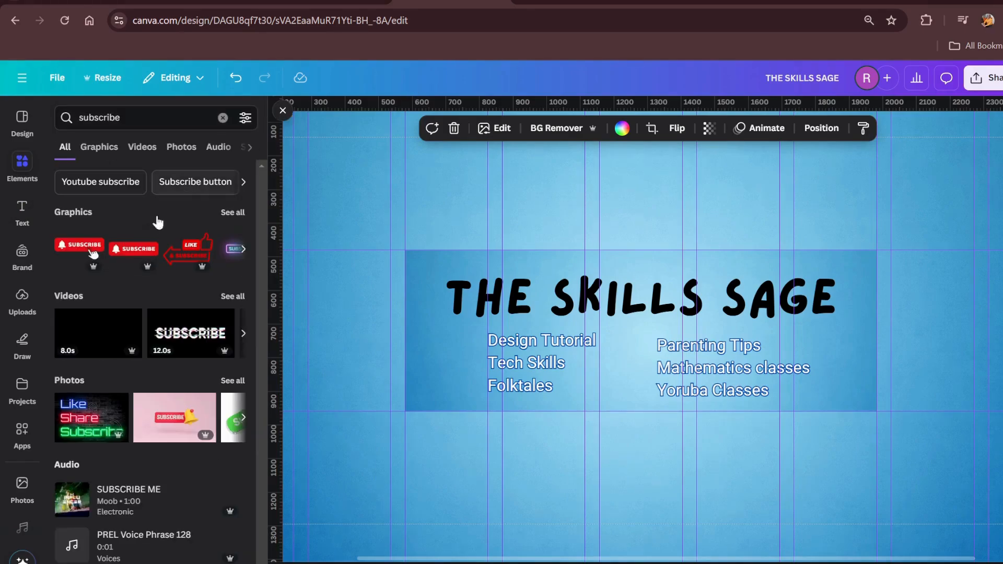
{"action": "left_click", "coordinate": [88, 252]}
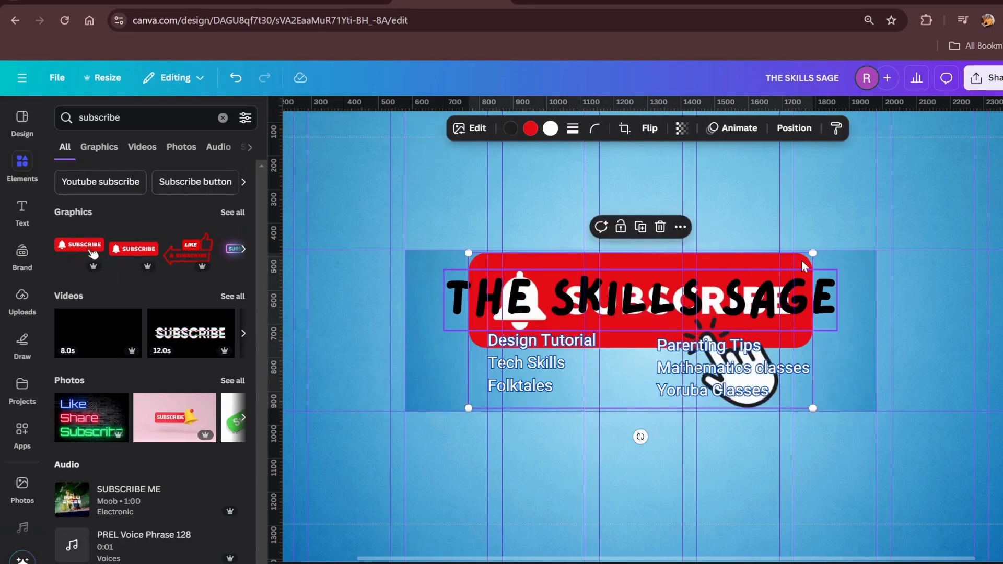
{"action": "left_click_drag", "start_coordinate": [722, 303], "coordinate": [507, 382]}
Shift both topic lists right to clear the Subscribe button, align their tops, and narrow the second list's box
{"action": "left_click_drag", "start_coordinate": [561, 364], "coordinate": [614, 364]}
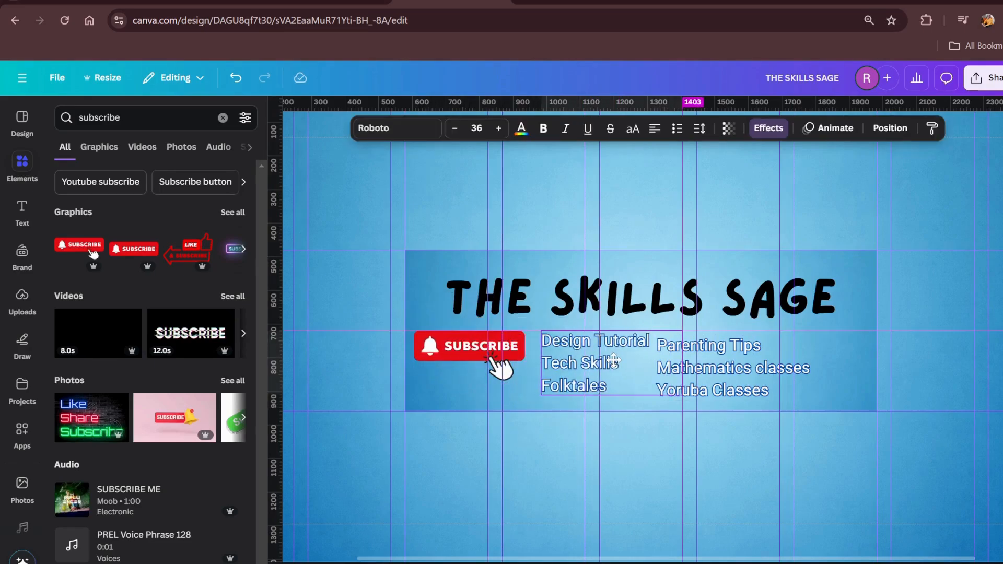
{"action": "left_click_drag", "start_coordinate": [721, 367], "coordinate": [746, 367]}
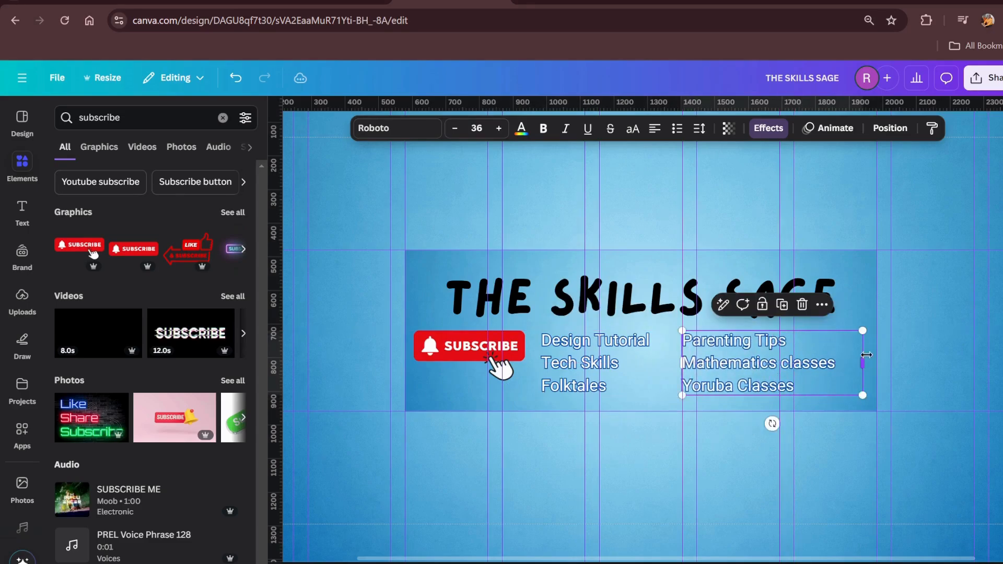
{"action": "left_click_drag", "start_coordinate": [863, 361], "coordinate": [847, 361]}
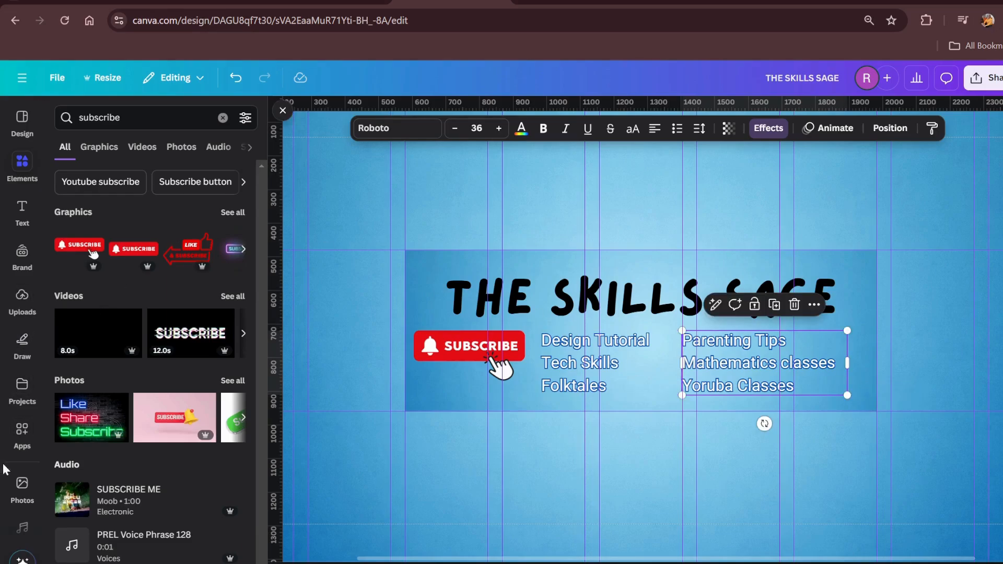
Insert the round RA logo with the name beside it from the Brand Kit and move it toward the safe area's left side
{"action": "left_click", "coordinate": [22, 254]}
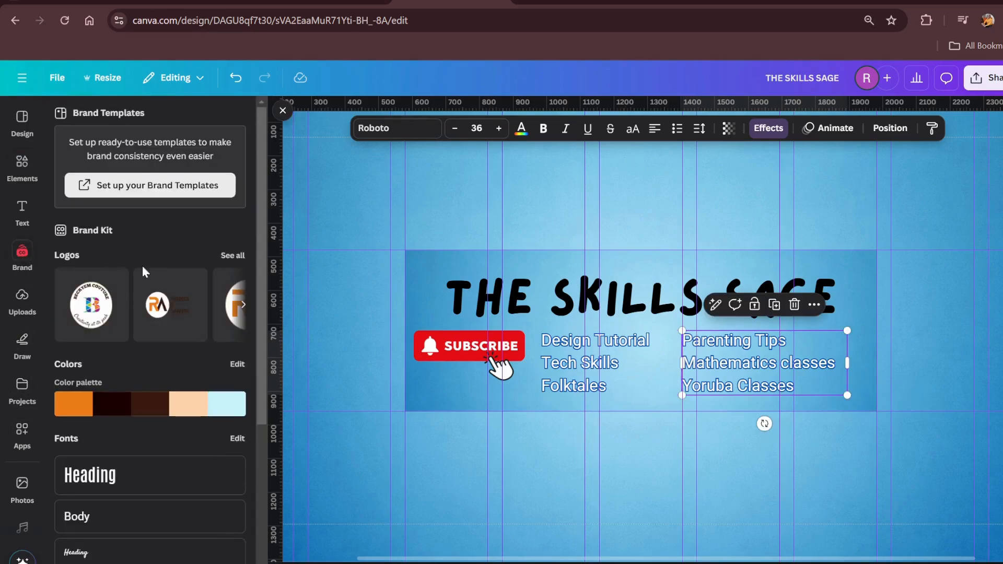
{"action": "left_click", "coordinate": [174, 307]}
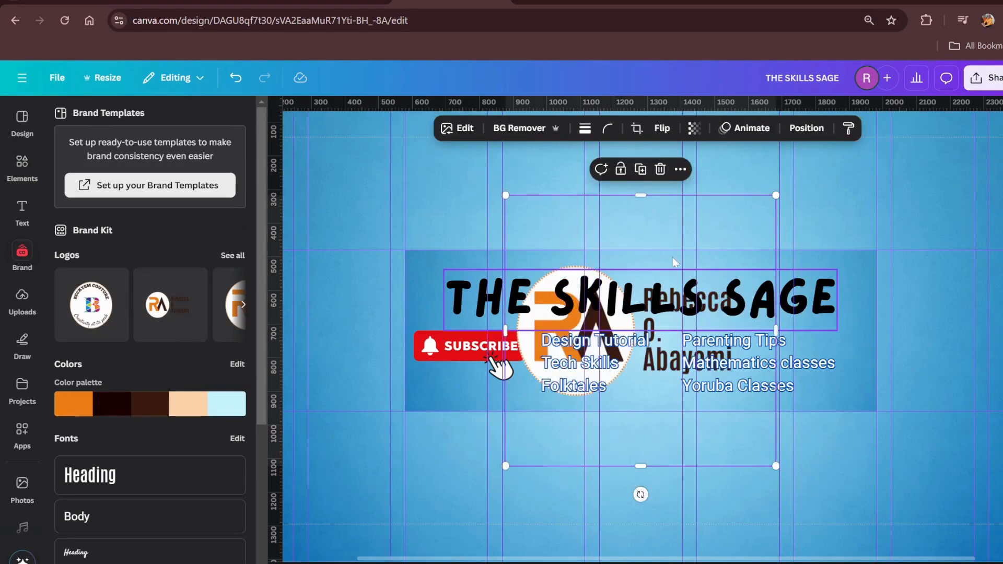
{"action": "left_click_drag", "start_coordinate": [656, 255], "coordinate": [495, 300]}
{"action": "left_click_drag", "start_coordinate": [531, 386], "coordinate": [531, 390]}
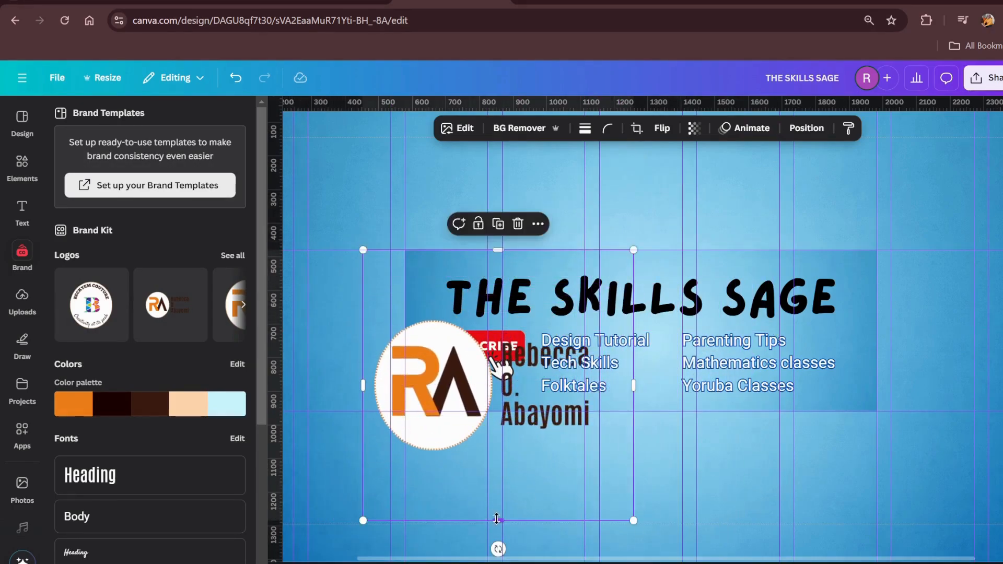
Crop the empty space above and below the RA logo and shrink it into the safe area's upper-left corner
{"action": "left_click_drag", "start_coordinate": [496, 519], "coordinate": [498, 456]}
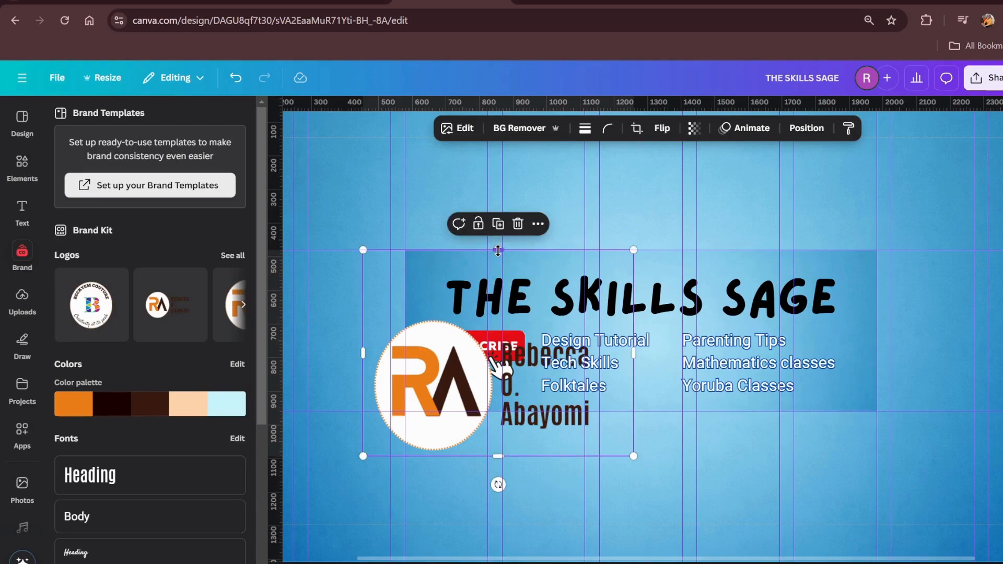
{"action": "left_click_drag", "start_coordinate": [498, 250], "coordinate": [498, 315]}
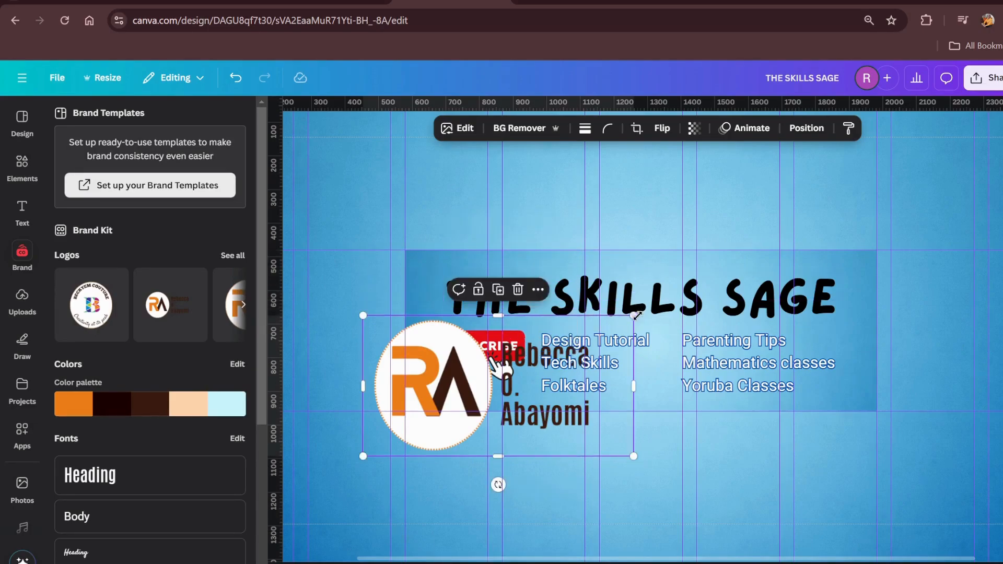
{"action": "left_click_drag", "start_coordinate": [634, 315], "coordinate": [496, 269]}
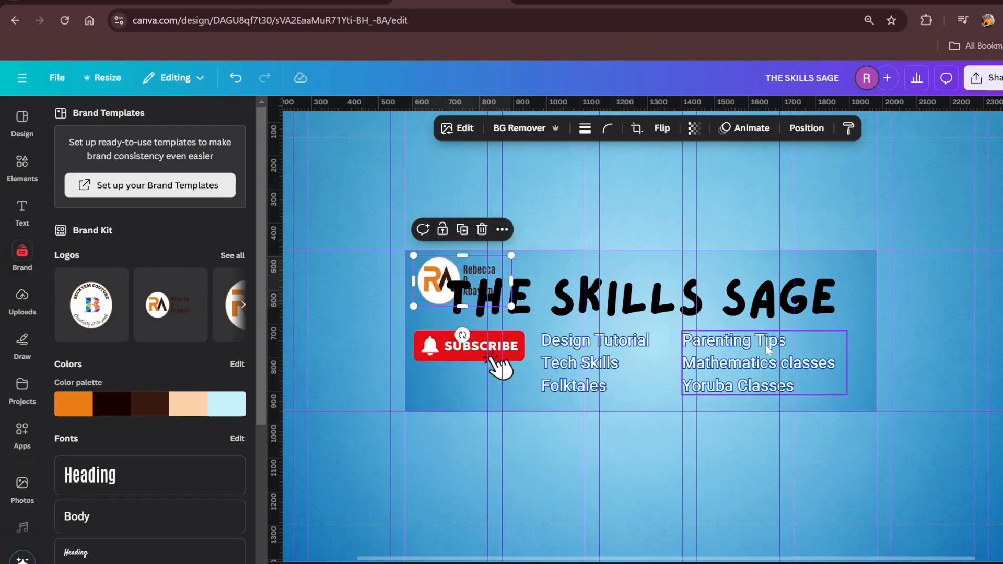
Move the RA logo down beneath the left end of the title, over the Subscribe button
{"action": "scroll", "coordinate": [765, 346], "scroll_direction": "down", "scroll_amount": 3}
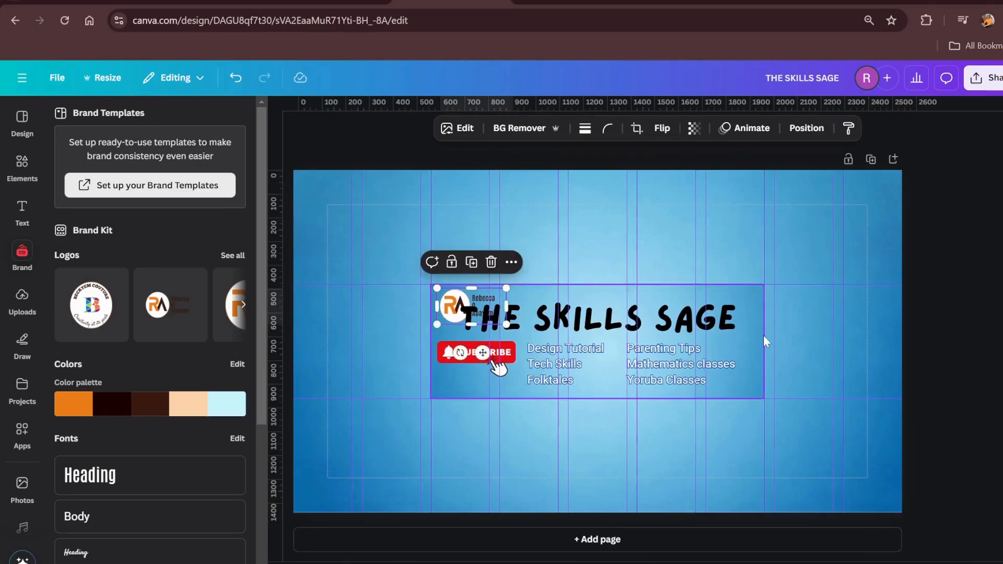
{"action": "scroll", "coordinate": [763, 335], "scroll_direction": "up", "scroll_amount": 3}
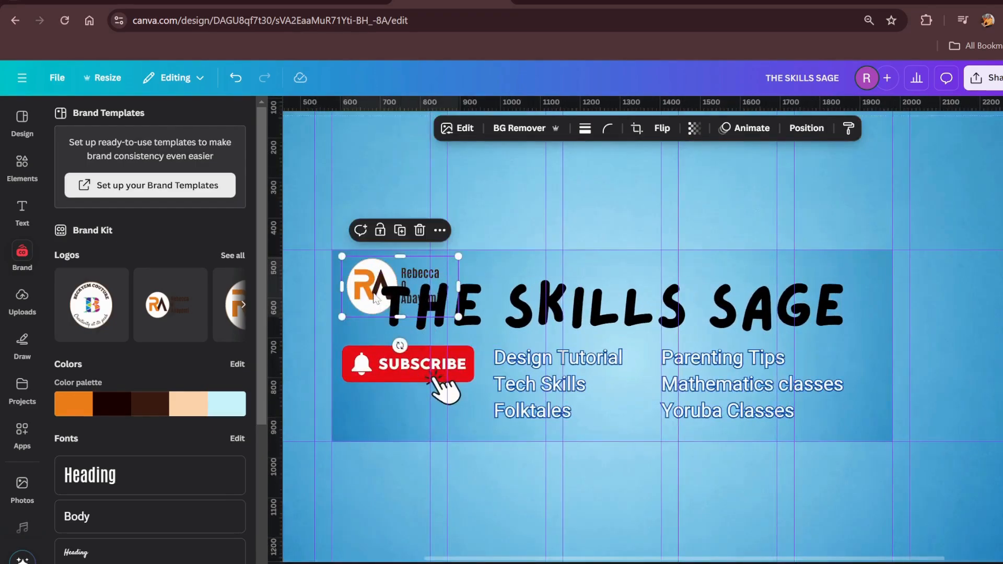
{"action": "left_click_drag", "start_coordinate": [375, 299], "coordinate": [368, 363]}
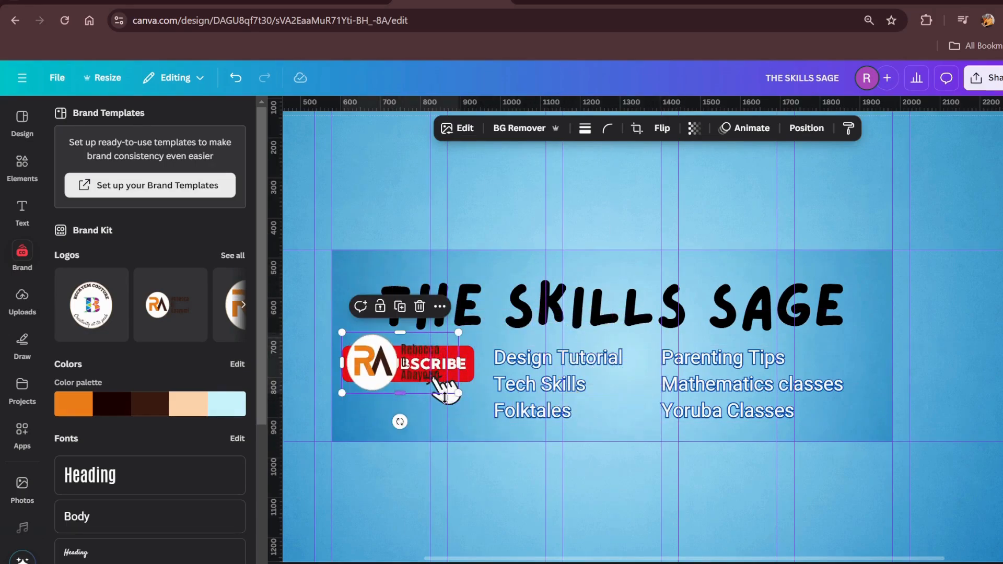
Pull the Subscribe button out from under the logo, shrink it, and place it in the safe area's lower-right corner
{"action": "left_click_drag", "start_coordinate": [449, 400], "coordinate": [463, 477]}
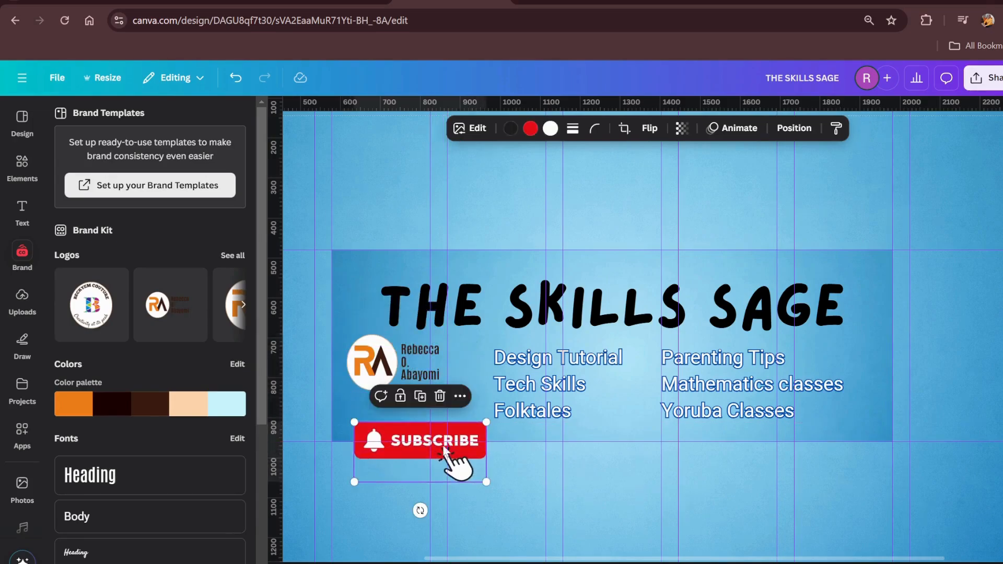
{"action": "left_click", "coordinate": [403, 369]}
{"action": "left_click_drag", "start_coordinate": [425, 441], "coordinate": [420, 413]}
{"action": "left_click_drag", "start_coordinate": [479, 449], "coordinate": [842, 426]}
Shift the "Design Tutorial" list left beside the logo and narrow its box to fit the text
{"action": "left_click_drag", "start_coordinate": [577, 398], "coordinate": [547, 397]}
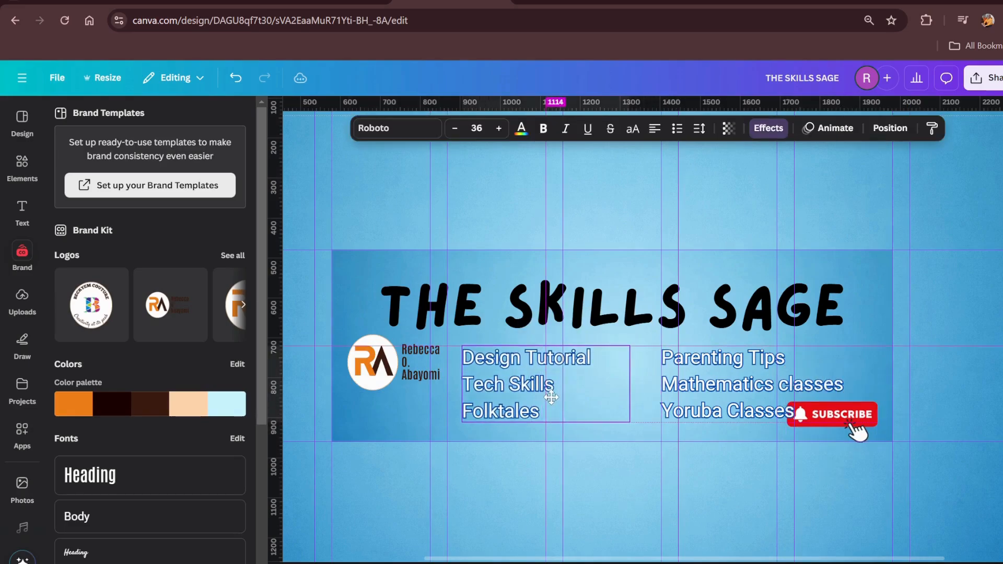
{"action": "left_click_drag", "start_coordinate": [632, 386], "coordinate": [606, 384]}
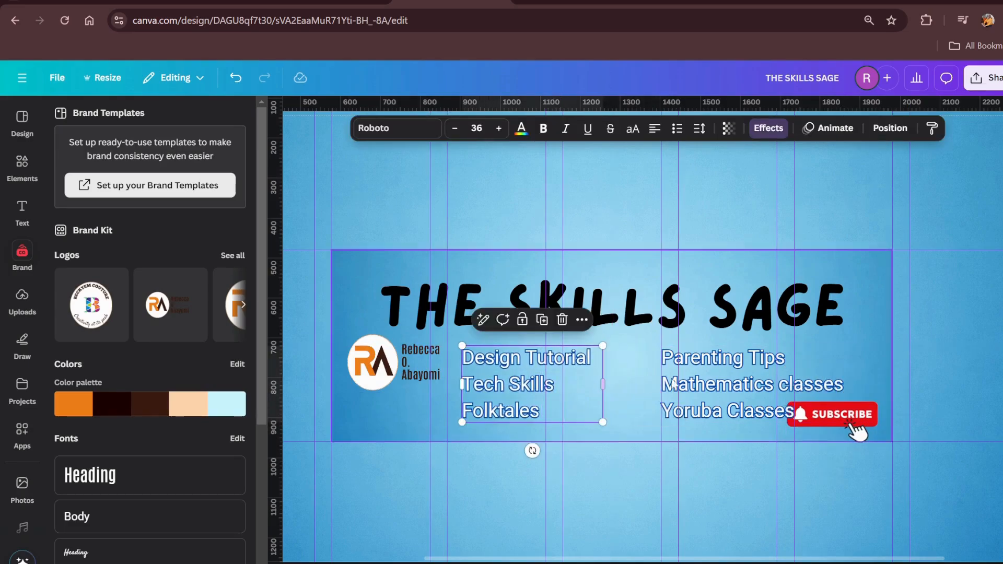
Shift the "Parenting Tips" list left beside the first list and move the Subscribe button into the safe area's lower-right corner
{"action": "left_click", "coordinate": [678, 384]}
{"action": "left_click_drag", "start_coordinate": [678, 384], "coordinate": [636, 383]}
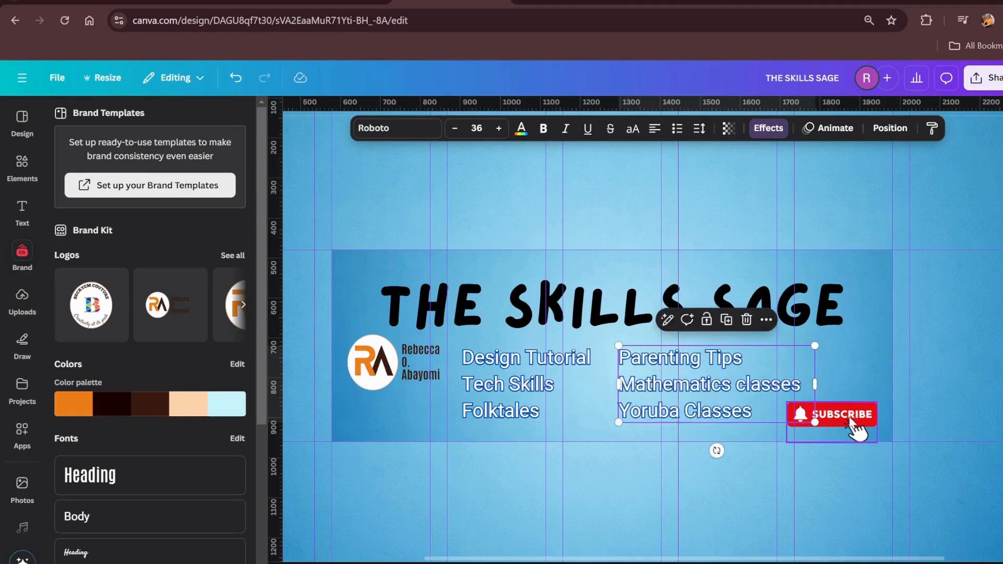
{"action": "left_click_drag", "start_coordinate": [851, 420], "coordinate": [863, 416]}
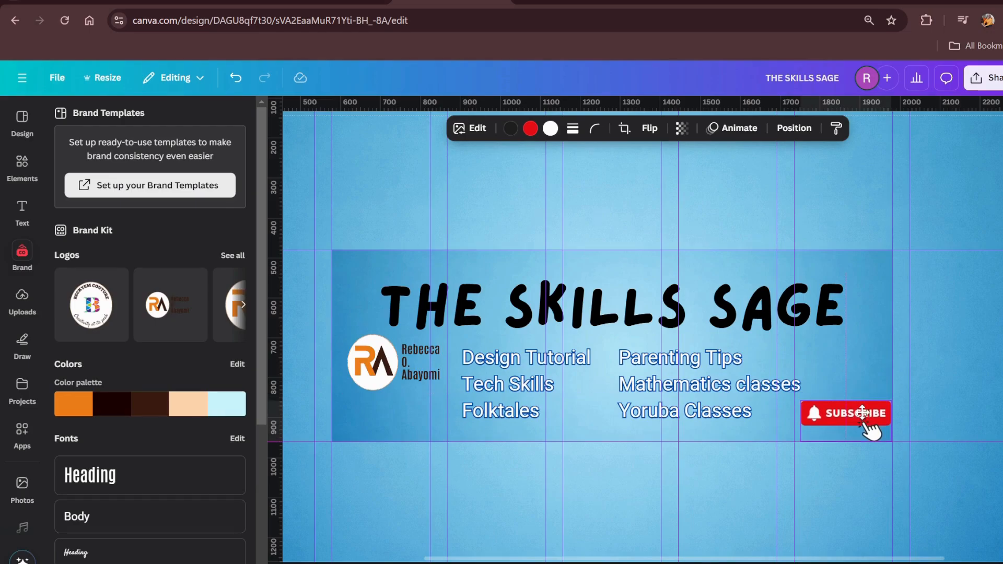
Nudge the RA logo slightly down and left, and move the "Design Tutorial" list slightly left beside it
{"action": "left_click_drag", "start_coordinate": [406, 359], "coordinate": [405, 364]}
{"action": "left_click", "coordinate": [499, 385]}
{"action": "left_click_drag", "start_coordinate": [499, 384], "coordinate": [494, 385]}
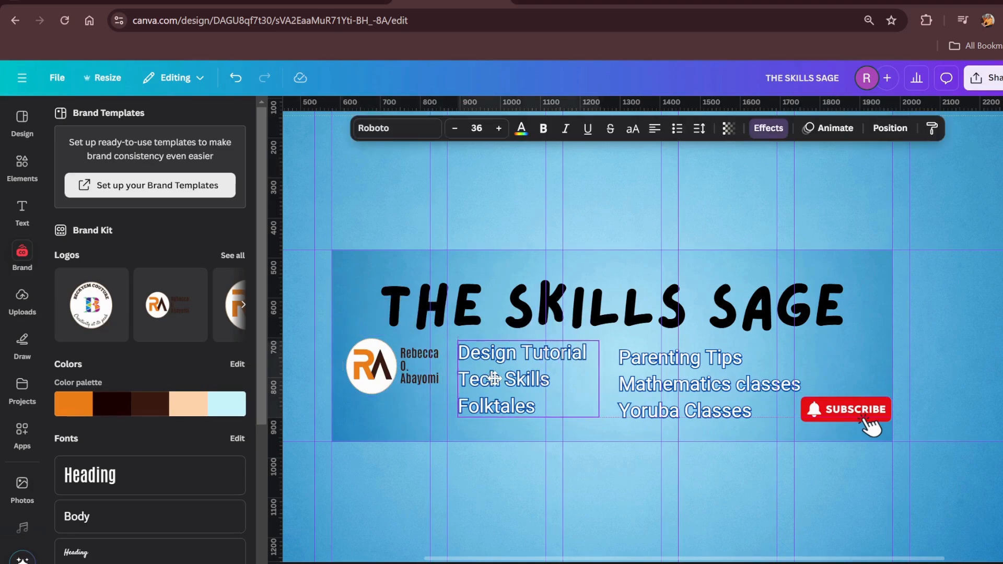
Nudge the "Parenting Tips" list left and narrow its text box so it clears the Subscribe button
{"action": "left_click", "coordinate": [645, 385]}
{"action": "left_click_drag", "start_coordinate": [641, 377], "coordinate": [633, 377]}
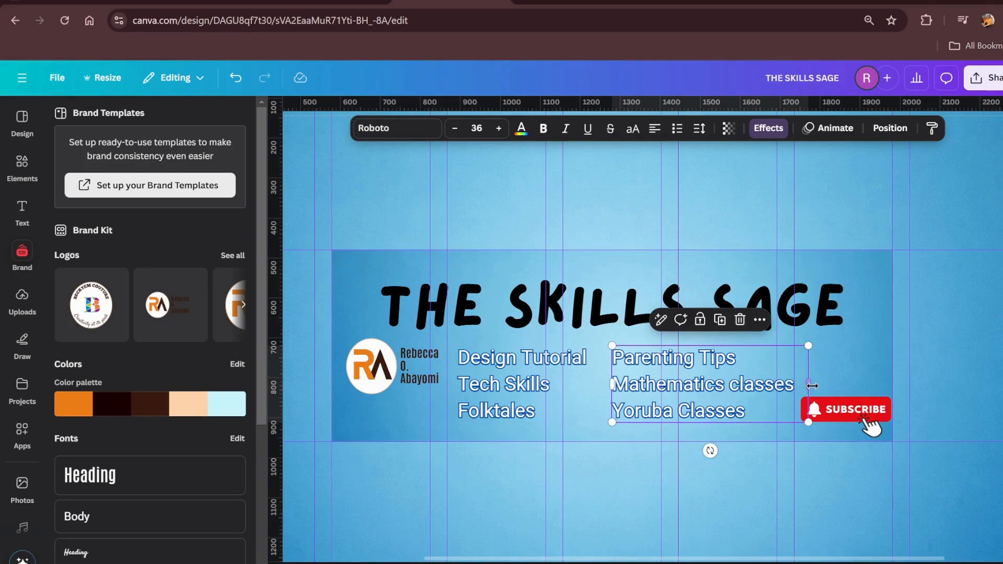
{"action": "left_click_drag", "start_coordinate": [812, 385], "coordinate": [804, 386]}
{"action": "left_click", "coordinate": [781, 472]}
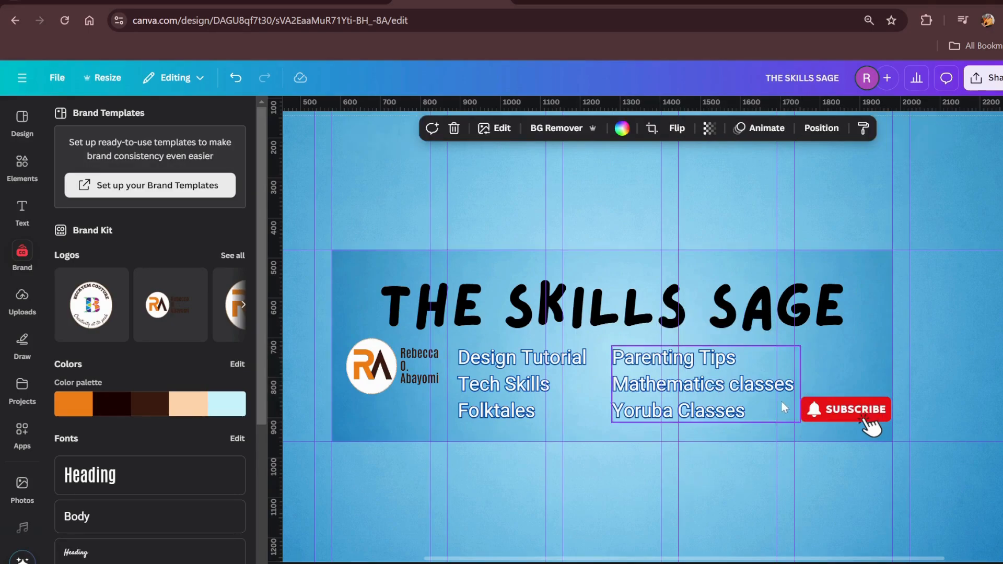
Download the banner as a PNG at 2,560 × 1,440 px
{"action": "scroll", "coordinate": [785, 401], "scroll_direction": "down", "scroll_amount": 2}
{"action": "scroll", "coordinate": [776, 407], "scroll_direction": "down", "scroll_amount": 2}
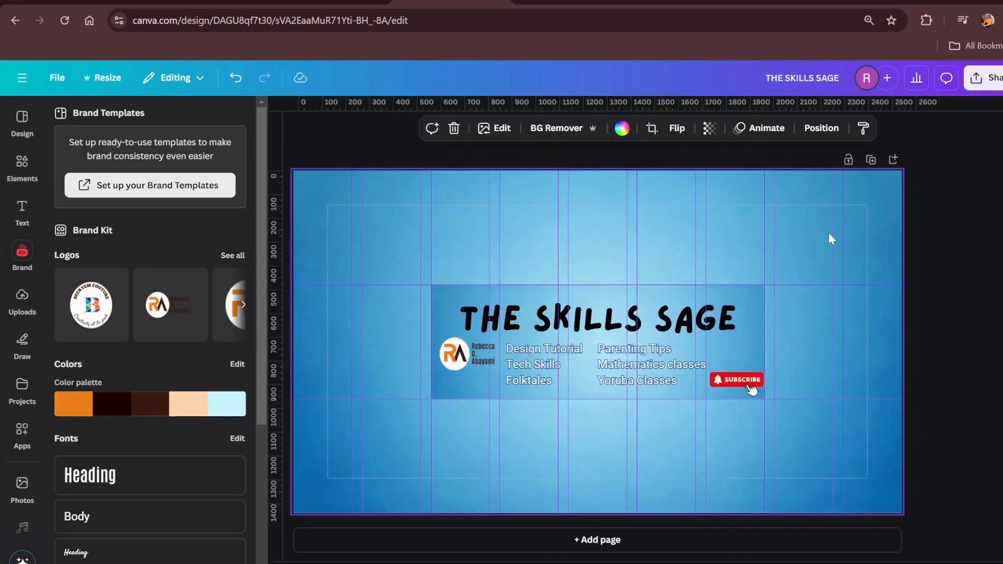
{"action": "left_click", "coordinate": [984, 78]}
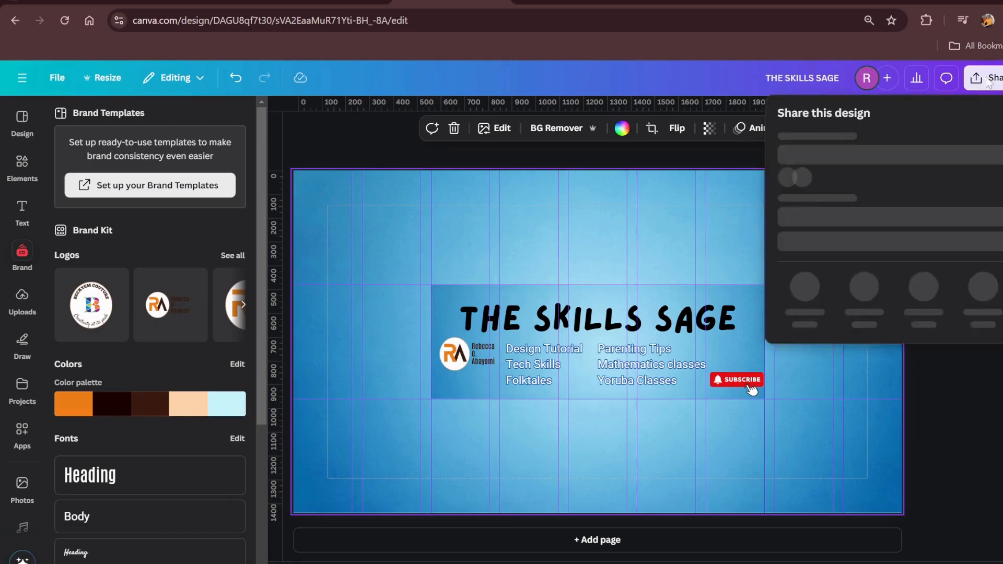
{"action": "left_click", "coordinate": [804, 327]}
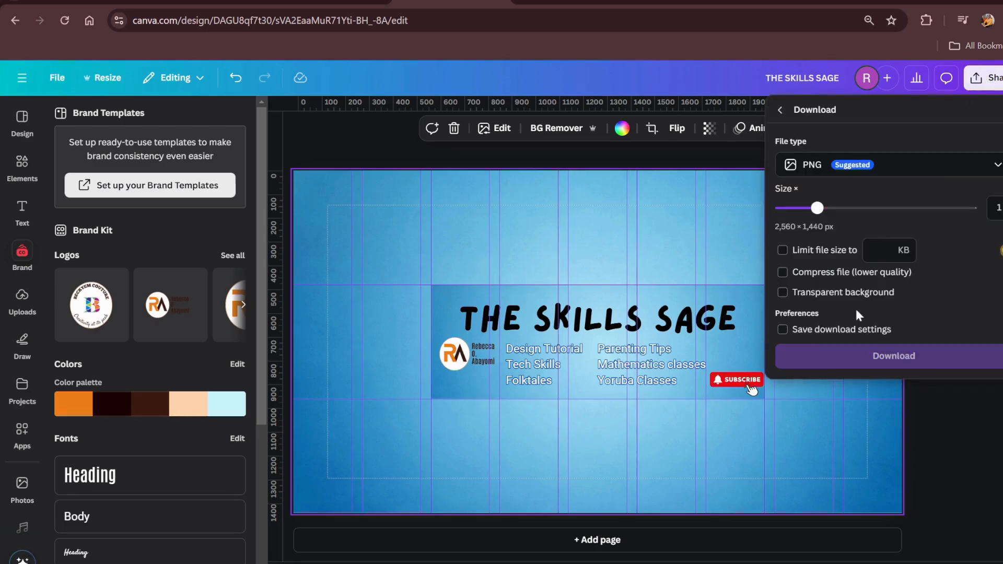
{"action": "left_click", "coordinate": [865, 355]}
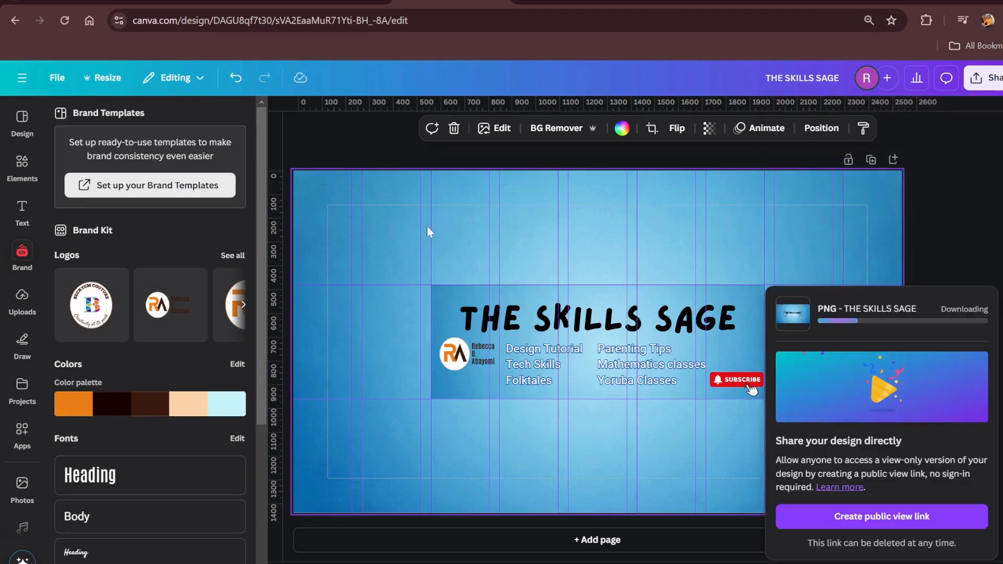
{"action": "left_click", "coordinate": [611, 230]}
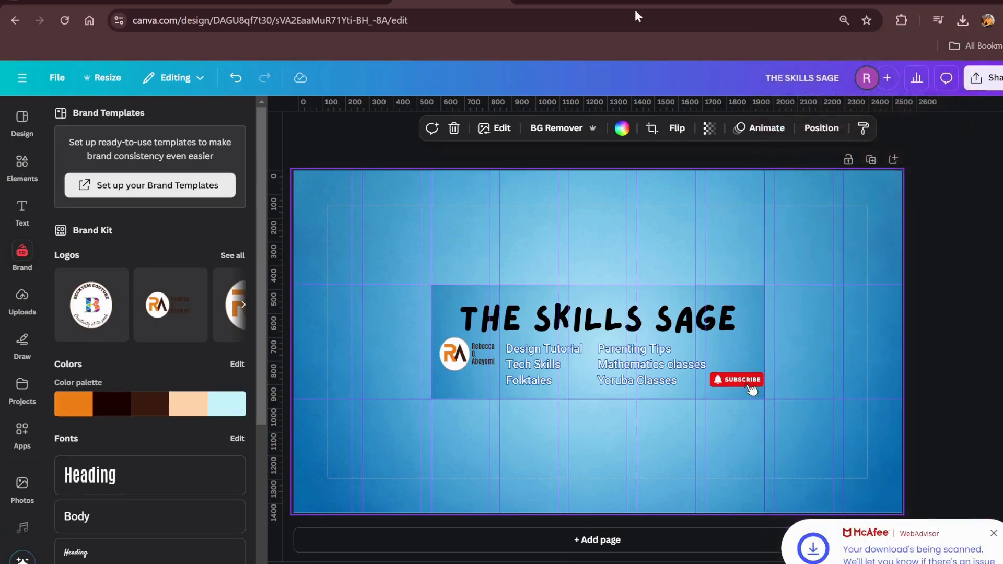
Switch to the YouTube channel, open its banner customisation, and load the downloaded THE SKILLS SAGE image as new banner art
{"action": "left_click", "coordinate": [570, 1]}
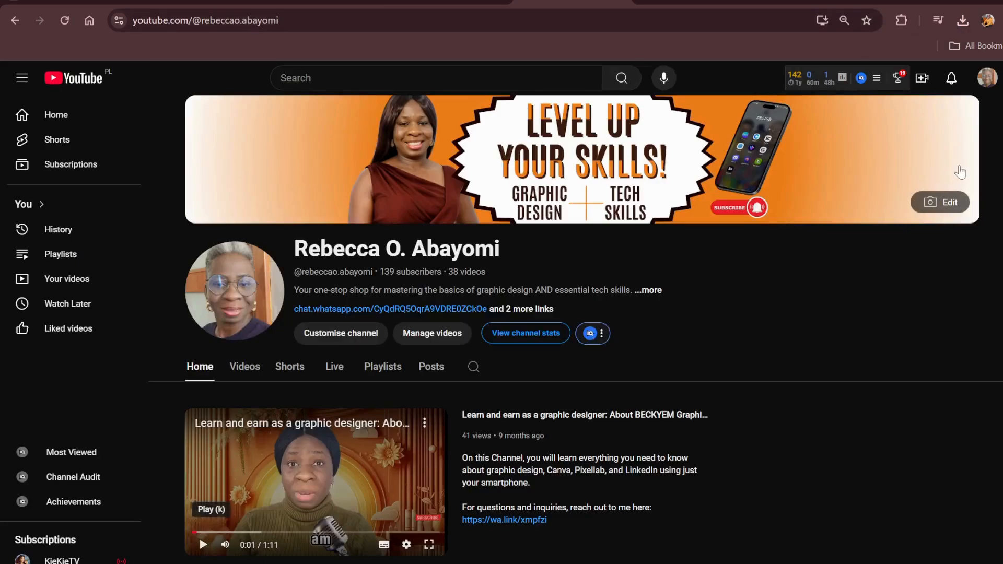
{"action": "left_click", "coordinate": [943, 204]}
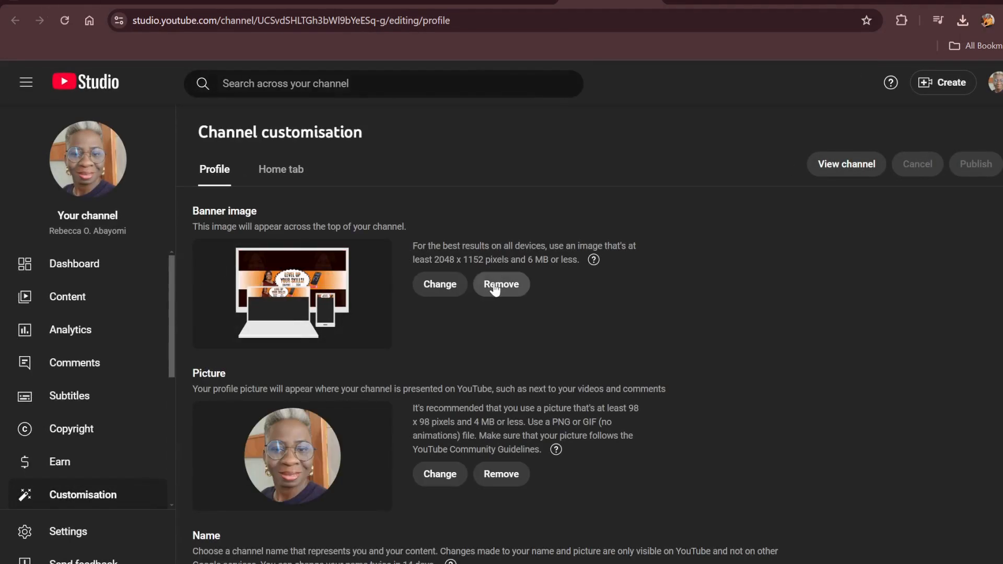
{"action": "left_click", "coordinate": [439, 285]}
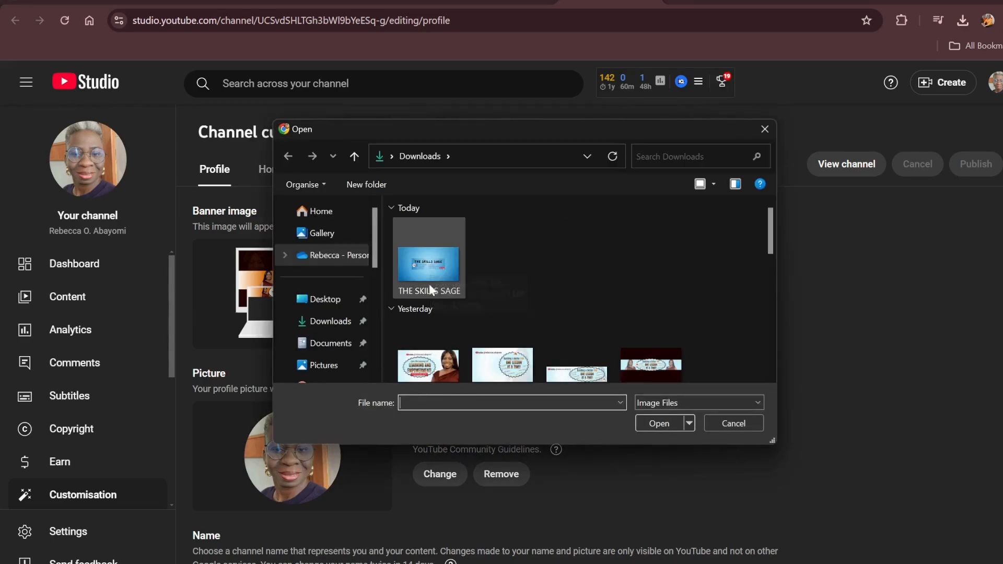
{"action": "double_click", "coordinate": [429, 264]}
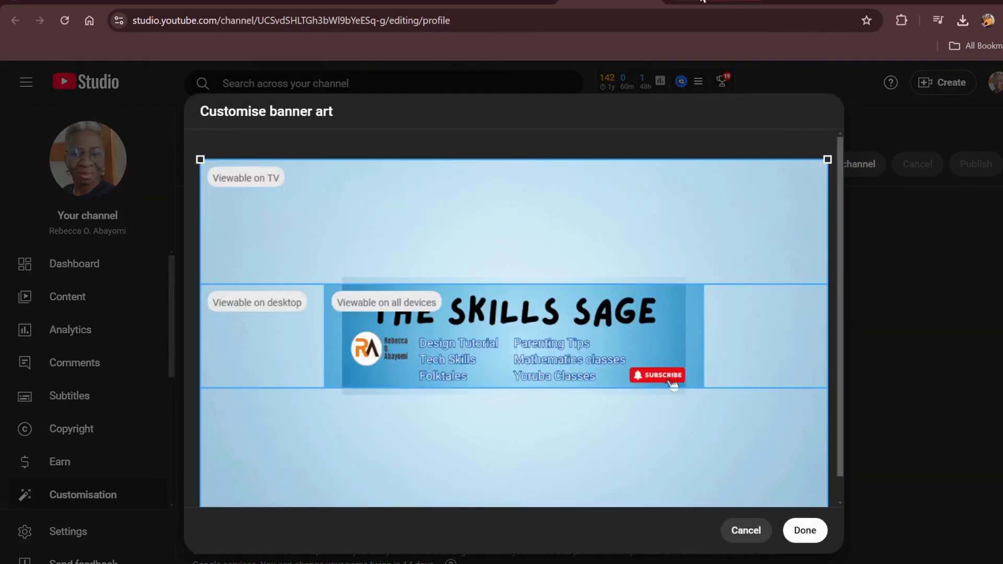
Compare the banner art preview with the YouTube banner size template in the Google image results
{"action": "left_click", "coordinate": [702, 2]}
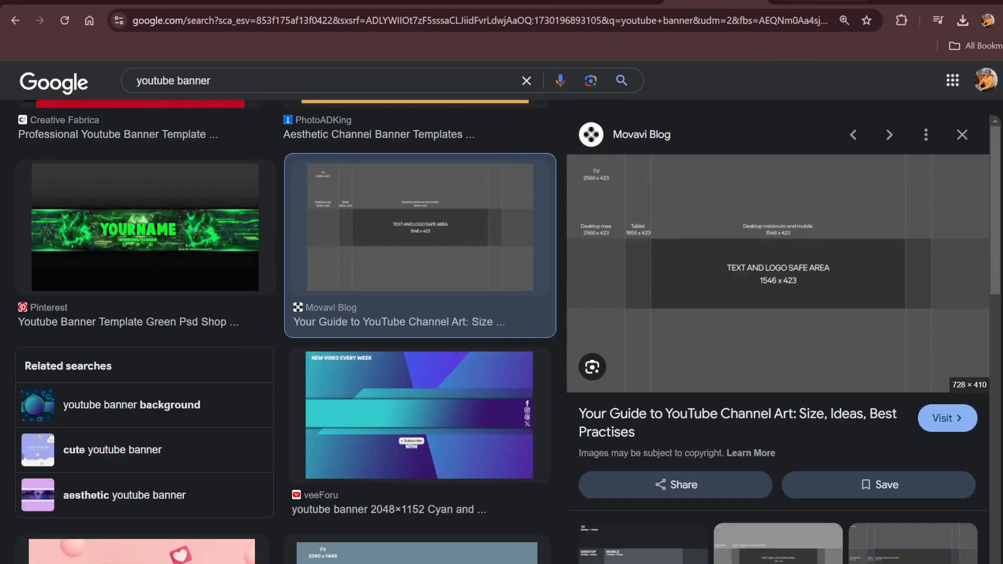
{"action": "left_click", "coordinate": [601, 2]}
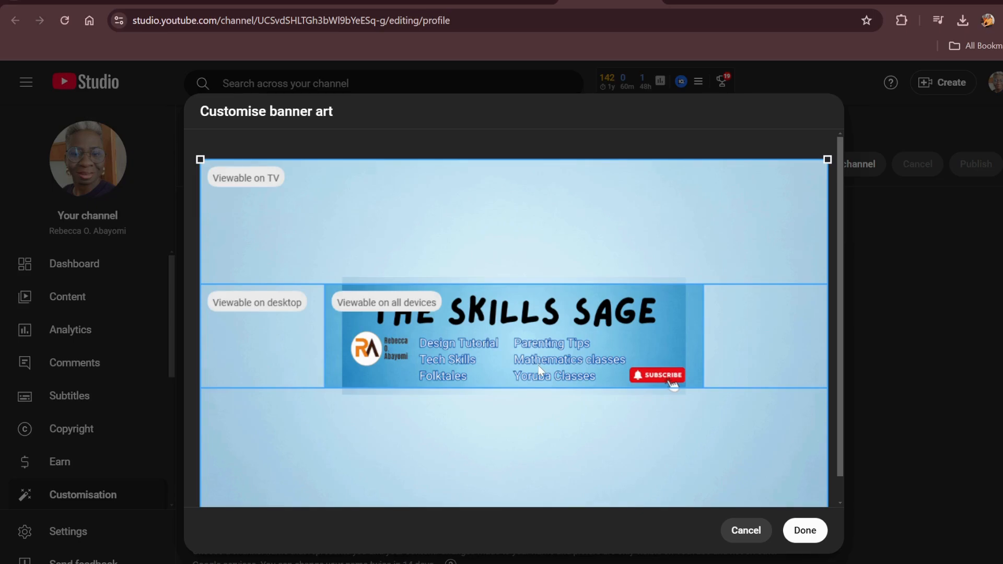
Switch back to Canva, review the custom guide settings for the design, and close them without adding guides
{"action": "left_click", "coordinate": [401, 1]}
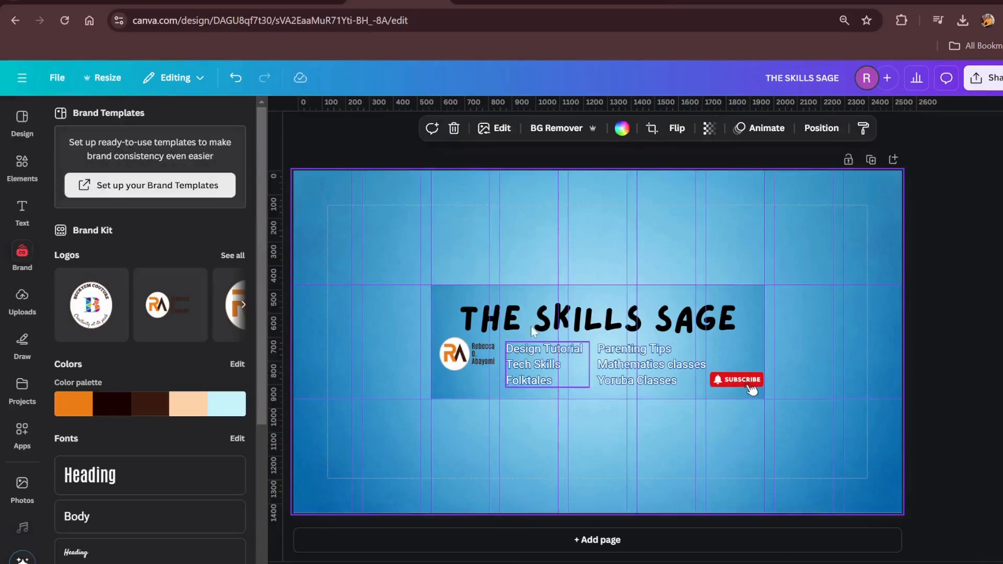
{"action": "left_click", "coordinate": [57, 77]}
{"action": "mouse_move", "coordinate": [127, 240]}
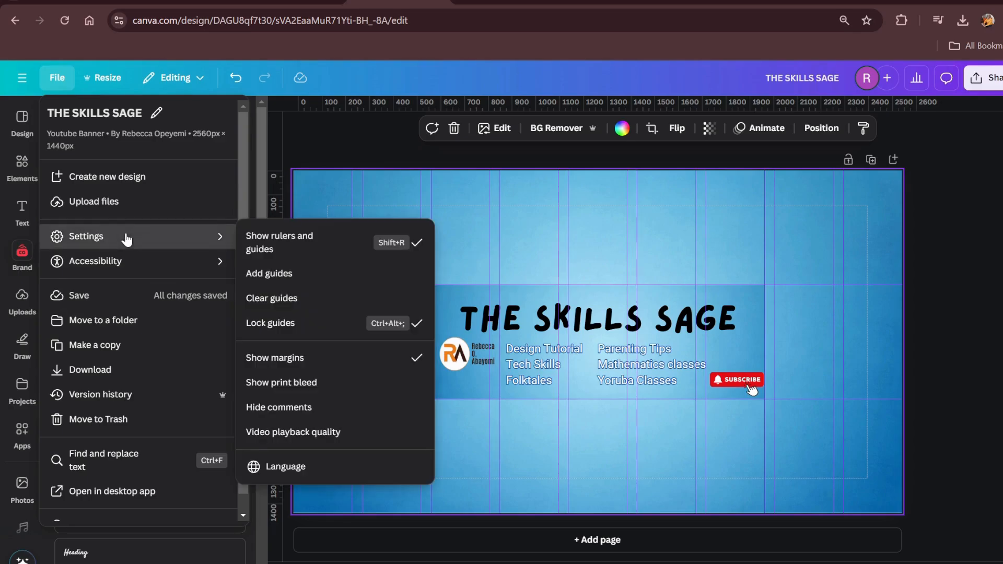
{"action": "left_click", "coordinate": [319, 274]}
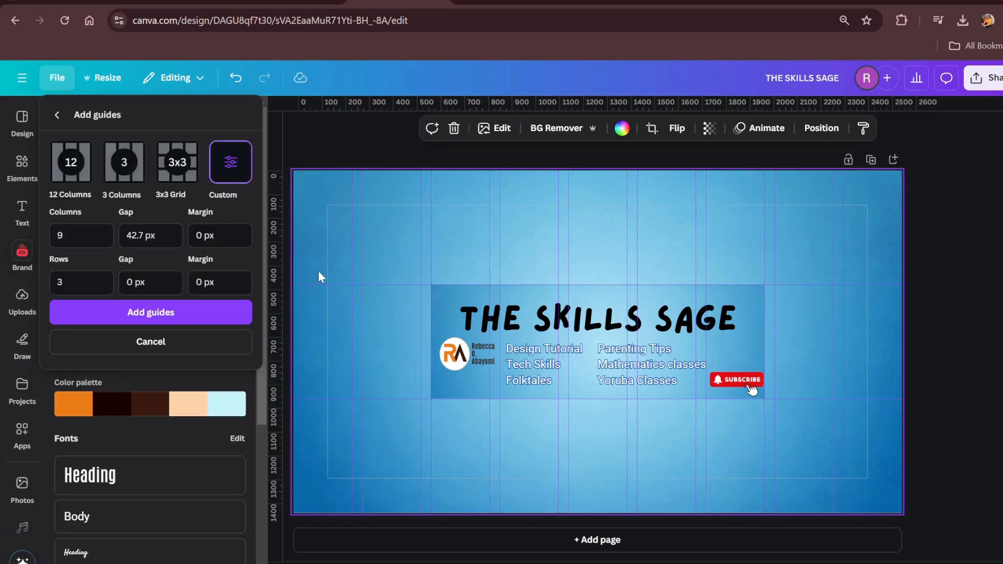
{"action": "left_click", "coordinate": [134, 311]}
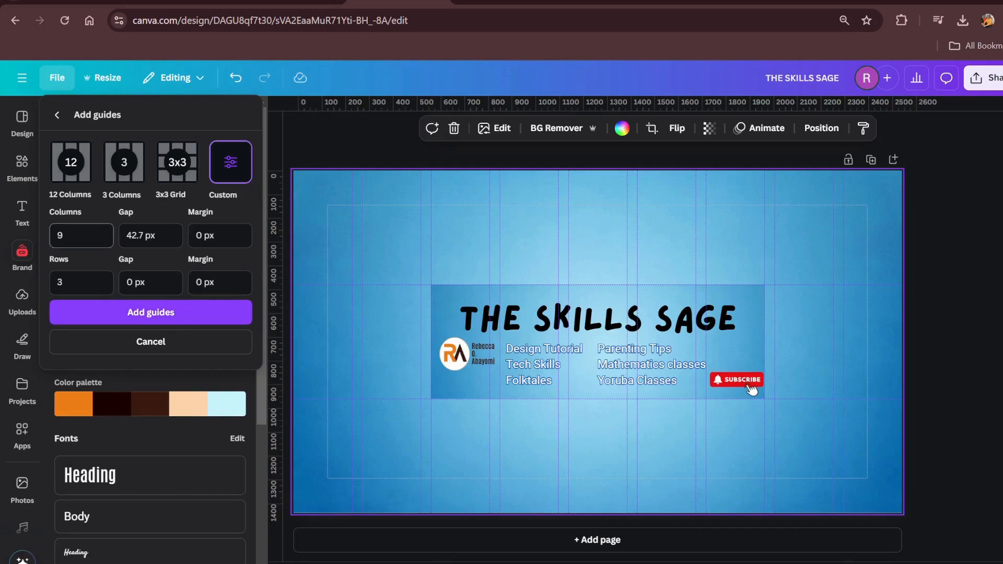
{"action": "left_click", "coordinate": [151, 343]}
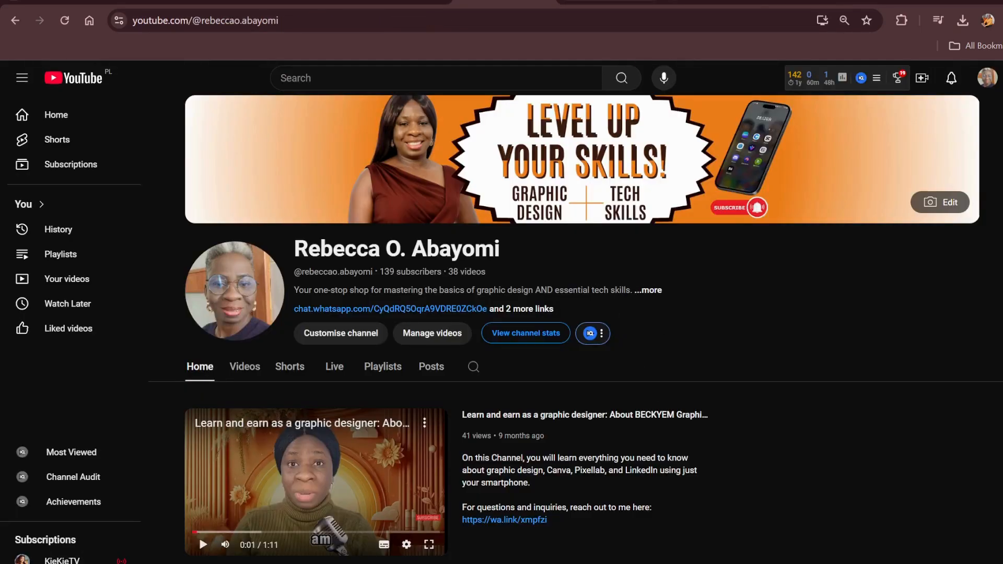
Return to the Canva design, enlarge all the banner elements together to about the full canvas width, and centre them
{"action": "left_click", "coordinate": [377, 2]}
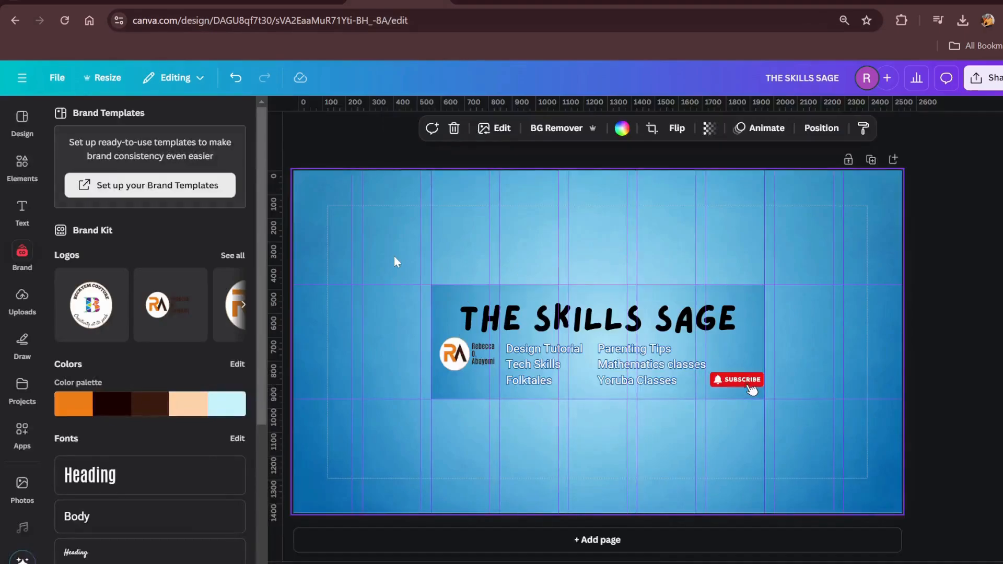
{"action": "left_click_drag", "start_coordinate": [395, 256], "coordinate": [964, 464]}
{"action": "left_click_drag", "start_coordinate": [837, 381], "coordinate": [719, 296]}
{"action": "left_click_drag", "start_coordinate": [843, 392], "coordinate": [912, 494]}
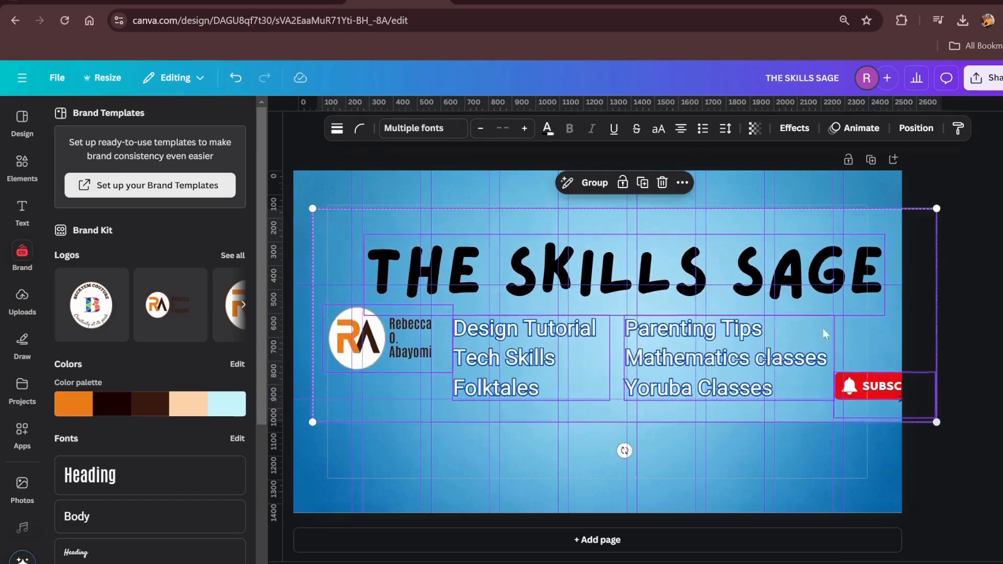
{"action": "left_click_drag", "start_coordinate": [811, 316], "coordinate": [783, 326]}
Move the Subscribe button to the canvas margin's lower-right corner and delete the background strip behind the title and lists
{"action": "left_click", "coordinate": [859, 408]}
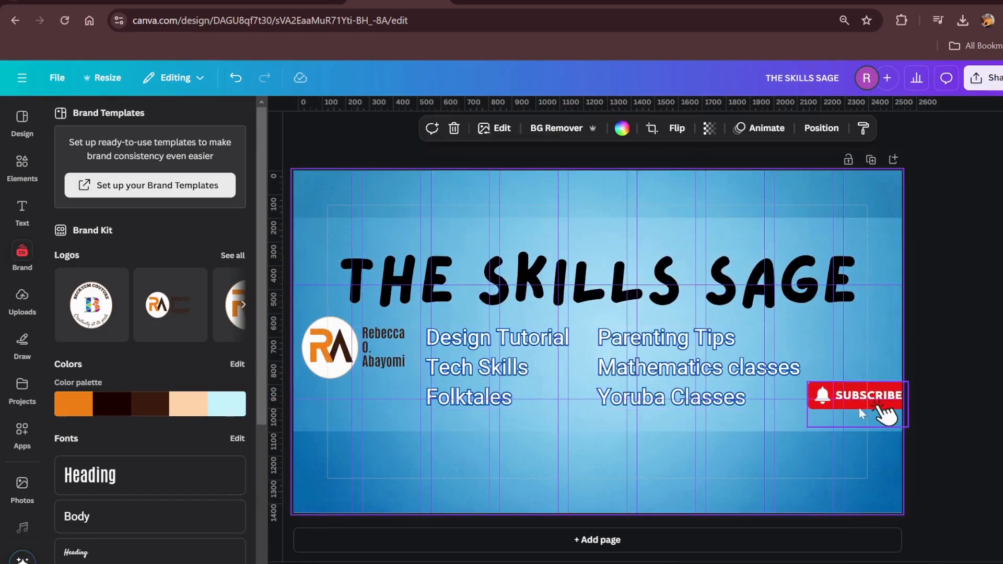
{"action": "left_click_drag", "start_coordinate": [859, 408], "coordinate": [824, 475]}
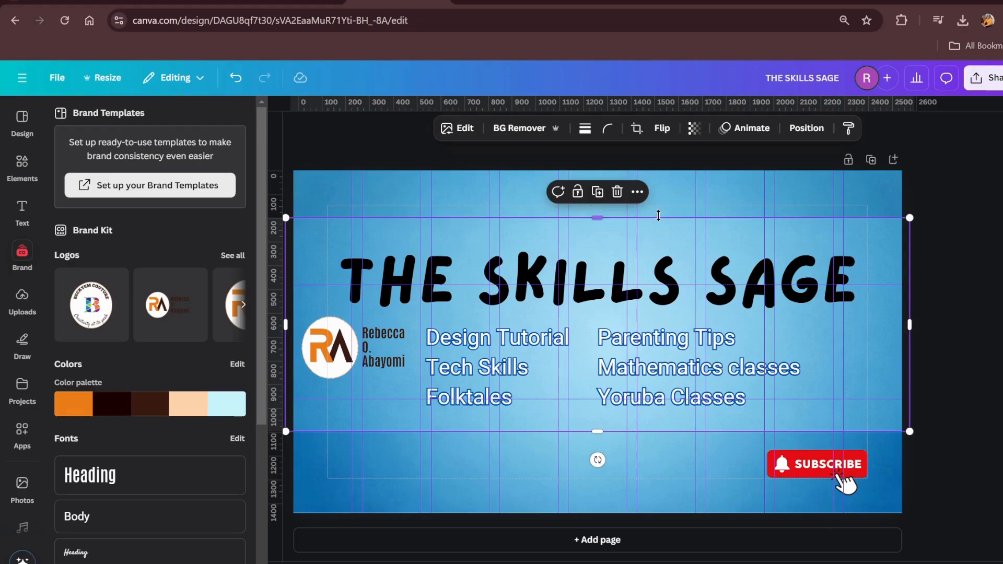
{"action": "left_click", "coordinate": [616, 192]}
Raise the title to the canvas's upper margin and spread the logo and both topic lists out beneath it
{"action": "left_click_drag", "start_coordinate": [535, 294], "coordinate": [535, 252]}
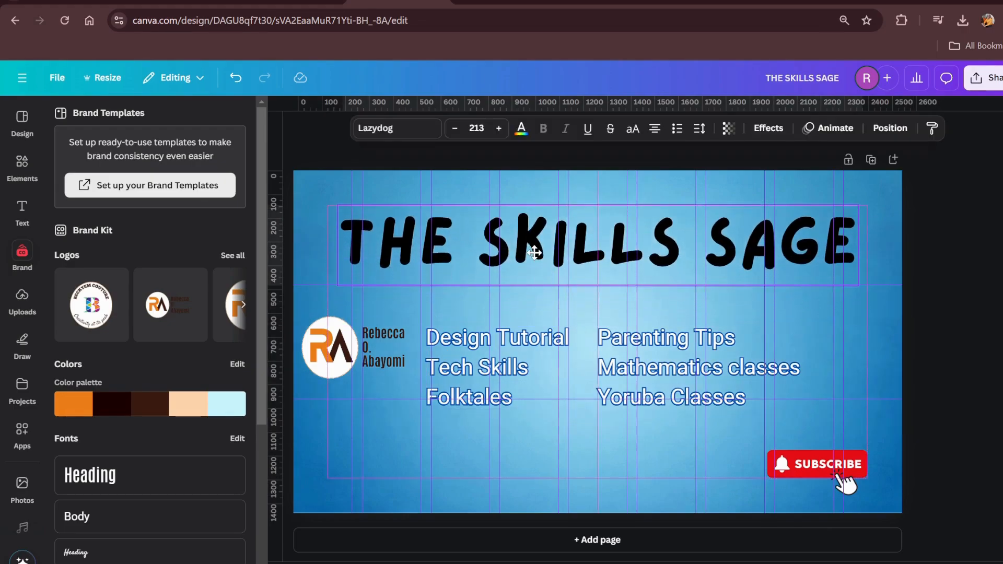
{"action": "left_click", "coordinate": [449, 365]}
{"action": "left_click_drag", "start_coordinate": [449, 366], "coordinate": [424, 406]}
{"action": "left_click_drag", "start_coordinate": [356, 360], "coordinate": [389, 337]}
{"action": "left_click", "coordinate": [619, 392]}
{"action": "left_click_drag", "start_coordinate": [618, 392], "coordinate": [668, 391]}
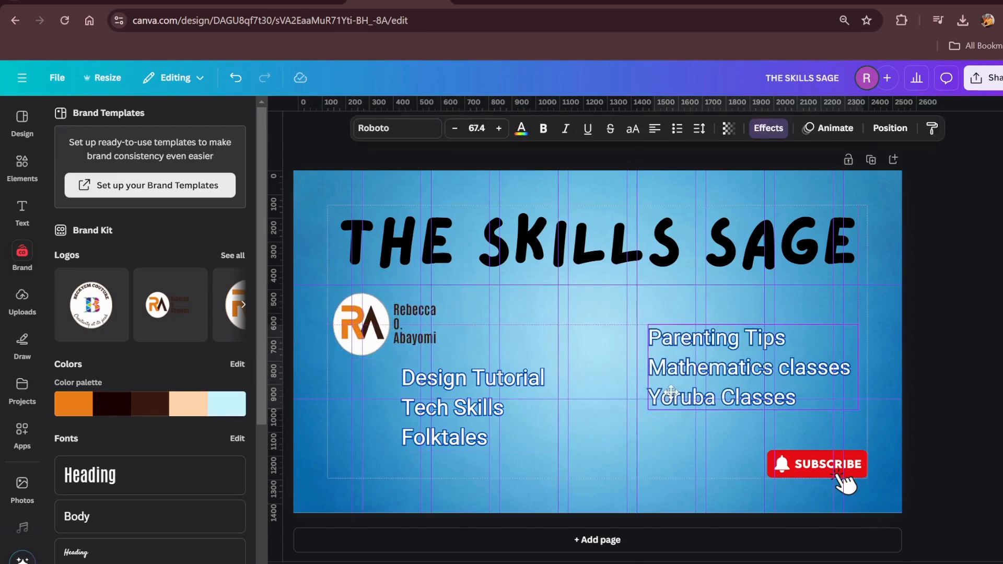
Place the RA logo in the canvas's lower-left corner and line up both topic lists side by side beneath the title
{"action": "left_click_drag", "start_coordinate": [461, 406], "coordinate": [517, 350]}
{"action": "left_click_drag", "start_coordinate": [375, 326], "coordinate": [375, 440]}
{"action": "left_click_drag", "start_coordinate": [492, 348], "coordinate": [408, 337]}
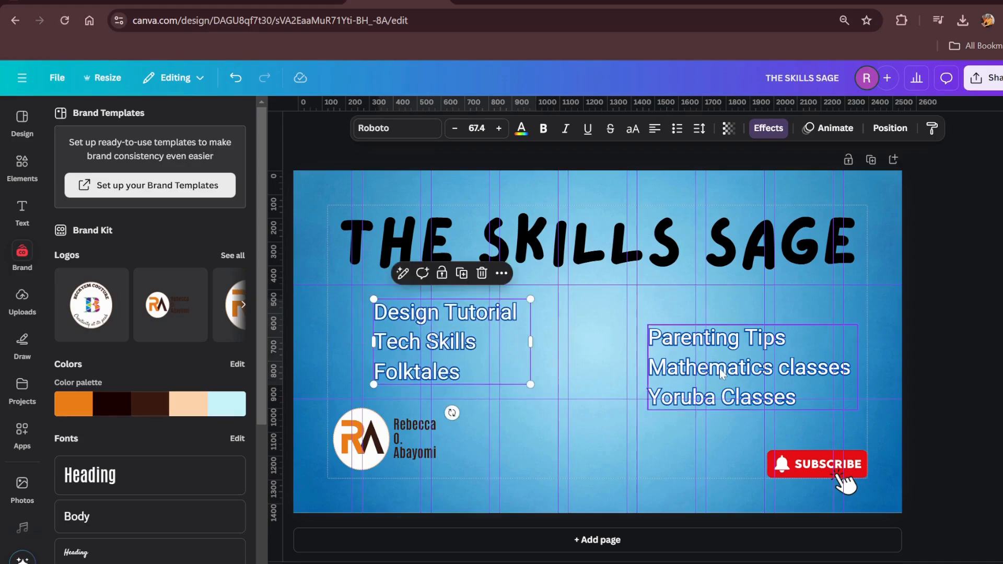
{"action": "left_click_drag", "start_coordinate": [720, 371], "coordinate": [703, 343]}
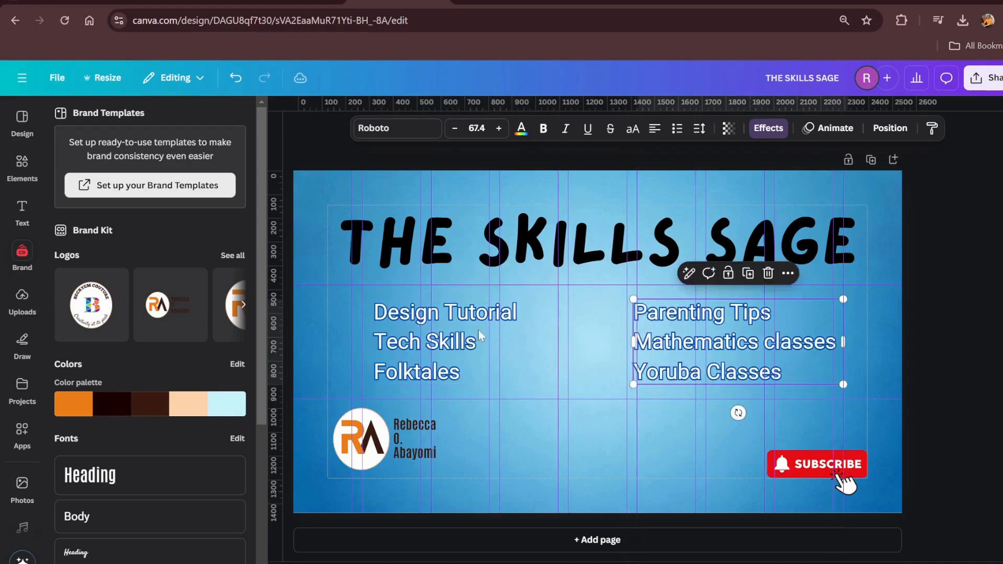
Download the rearranged full-canvas banner as a PNG
{"action": "left_click", "coordinate": [985, 77]}
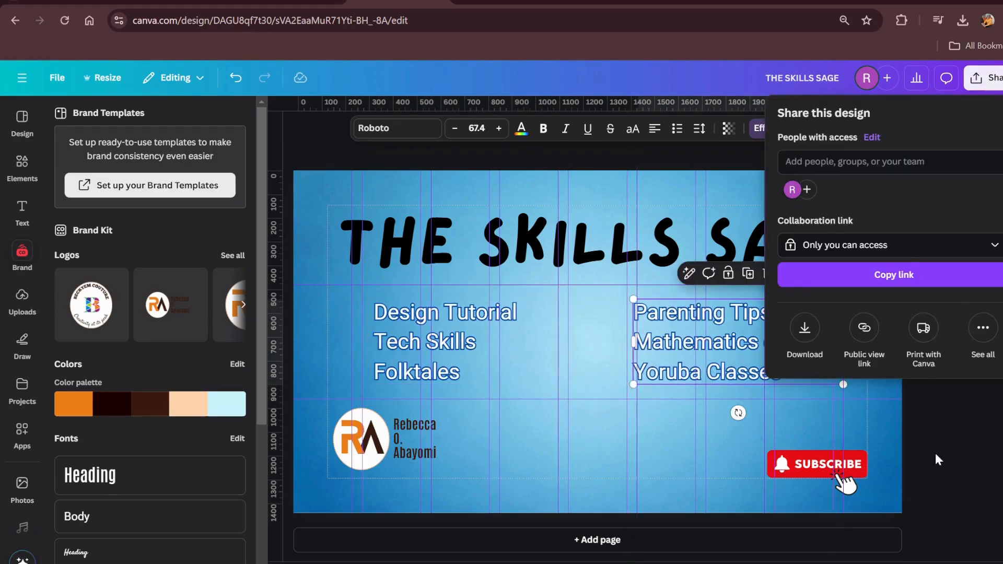
{"action": "left_click", "coordinate": [810, 351]}
{"action": "left_click", "coordinate": [842, 360]}
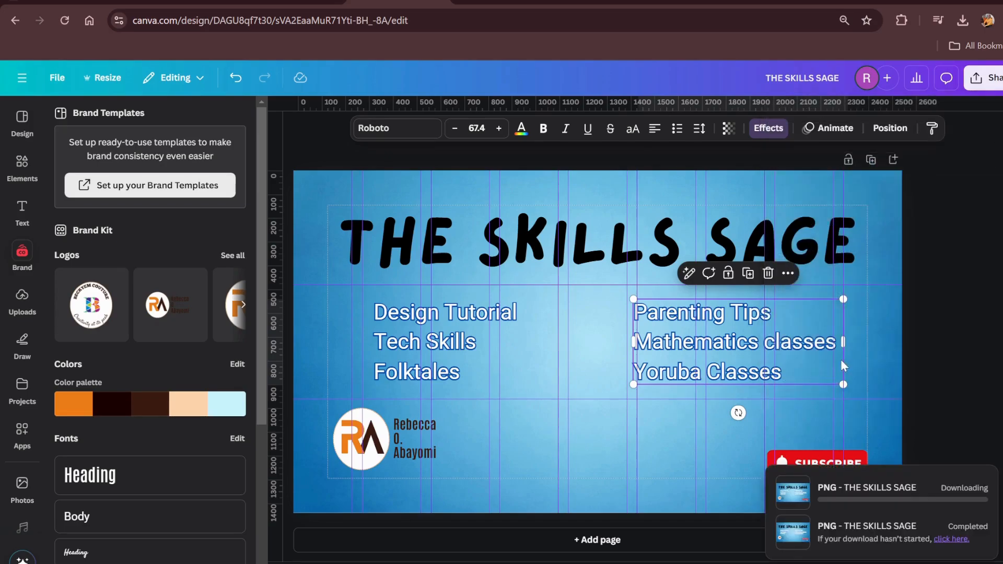
In YouTube Studio, replace the pending banner art with the newly downloaded full-canvas version to preview its device areas, and cancel it
{"action": "left_click", "coordinate": [608, 3]}
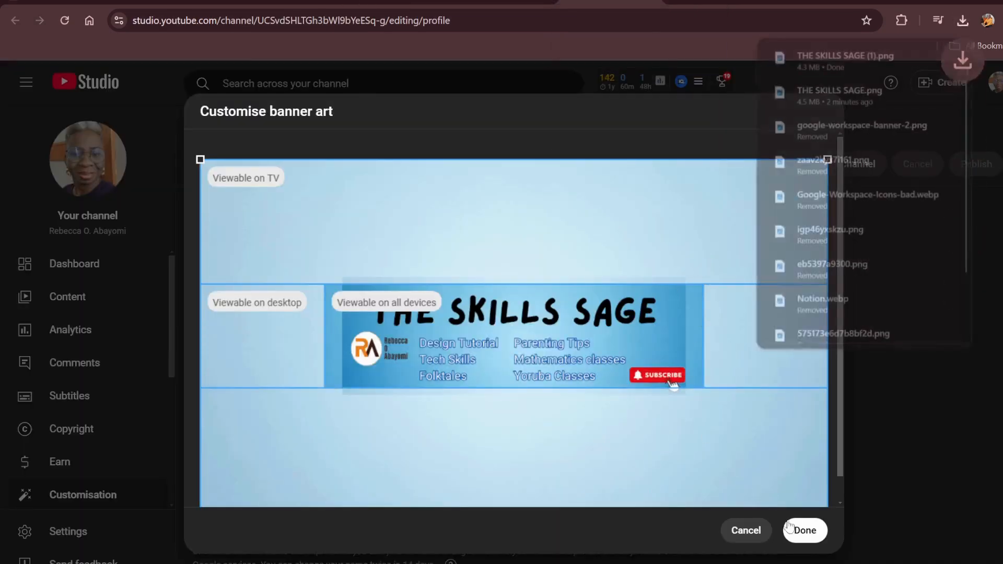
{"action": "left_click", "coordinate": [734, 530]}
{"action": "left_click", "coordinate": [438, 284]}
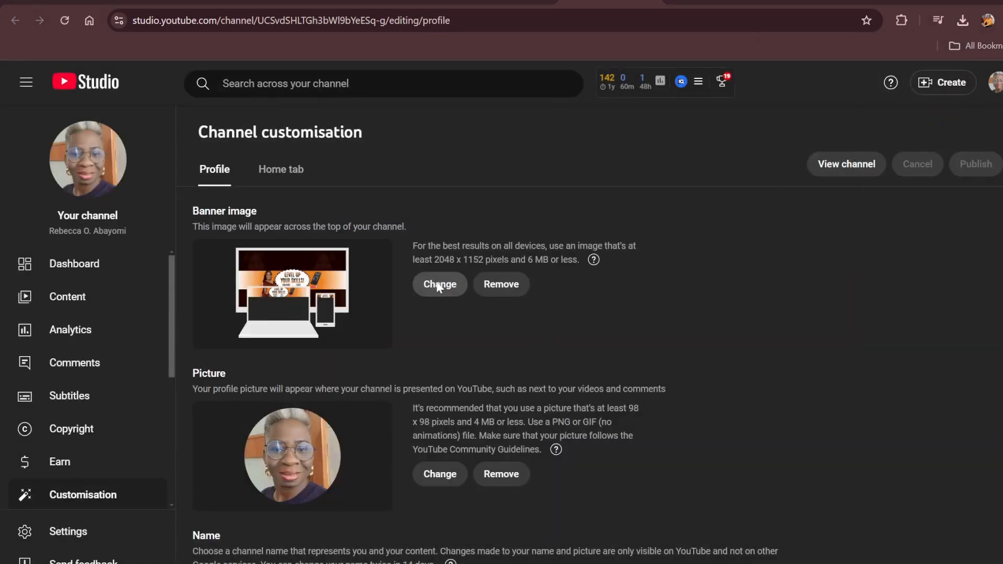
{"action": "double_click", "coordinate": [423, 267]}
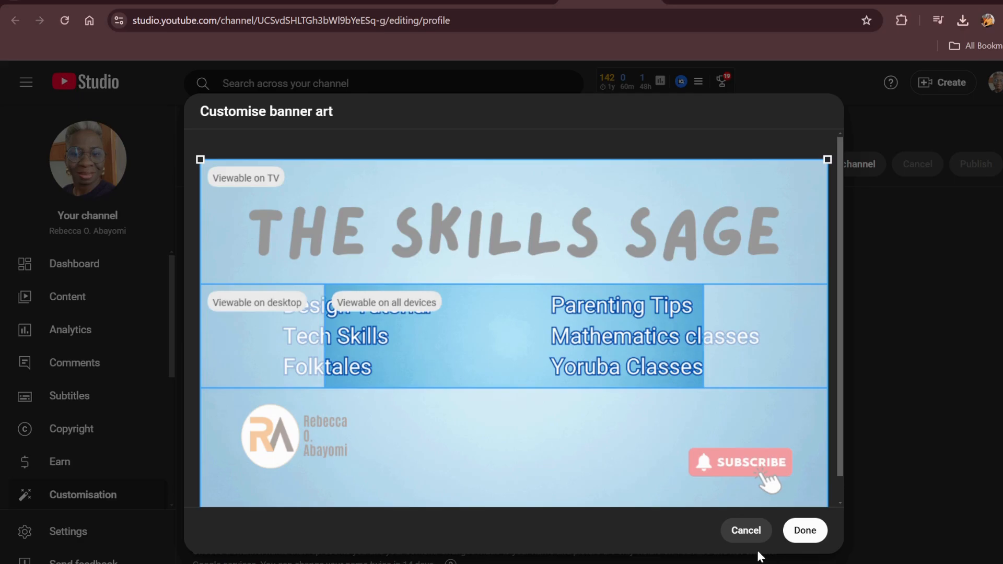
{"action": "left_click", "coordinate": [742, 532]}
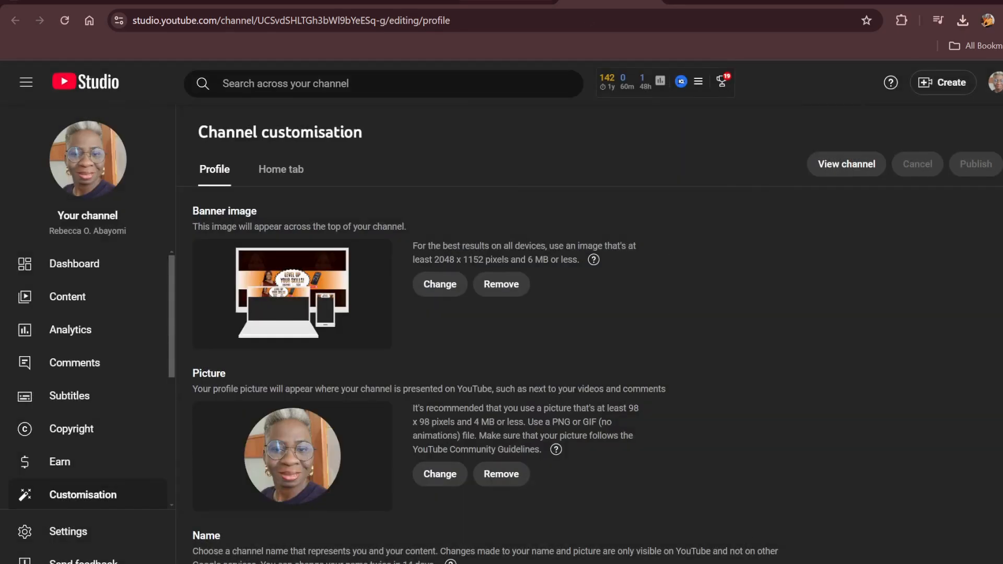
Return to the Canva banner design and undo the full-canvas rearrangement and enlargement, back to the compact layout within the central safe area
{"action": "left_click", "coordinate": [397, 4]}
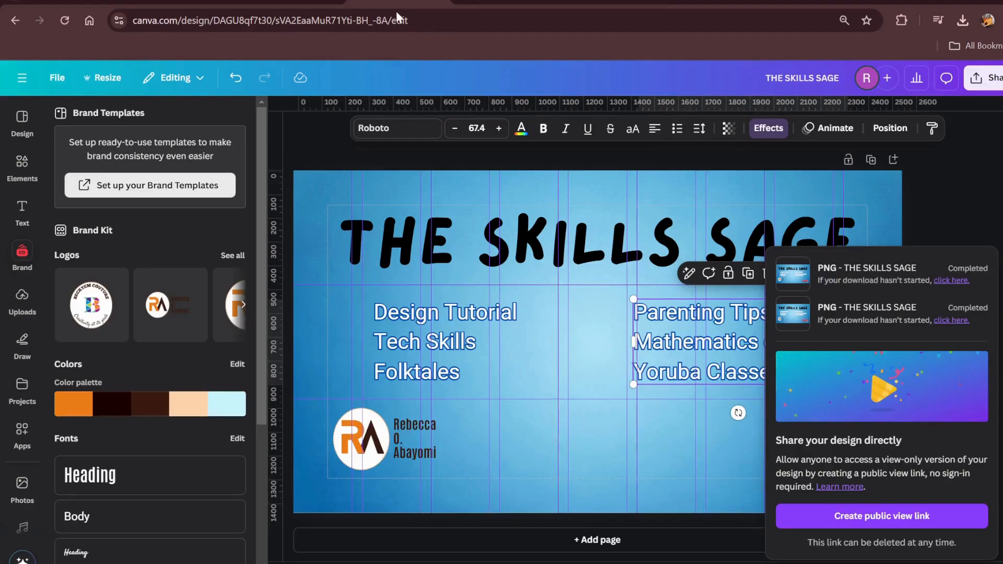
{"action": "left_click", "coordinate": [606, 446]}
{"action": "key", "text": "ctrl+z"}
{"action": "key", "text": "ctrl+z"}
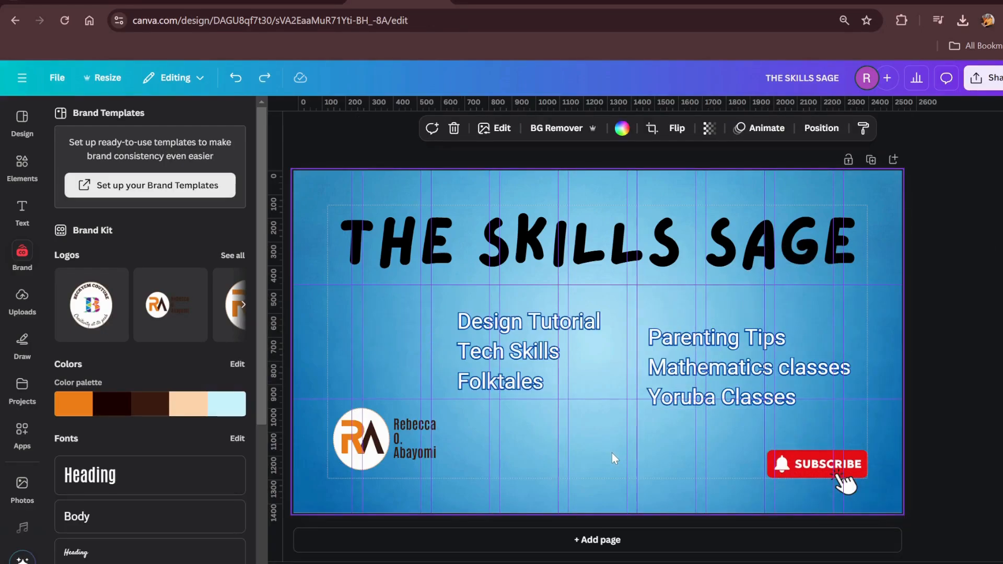
{"action": "key", "text": "ctrl+z"}
{"action": "key", "text": "ctrl+z"}
{"action": "key", "text": "ctrl+z"}
{"action": "key", "text": "ctrl+z"}
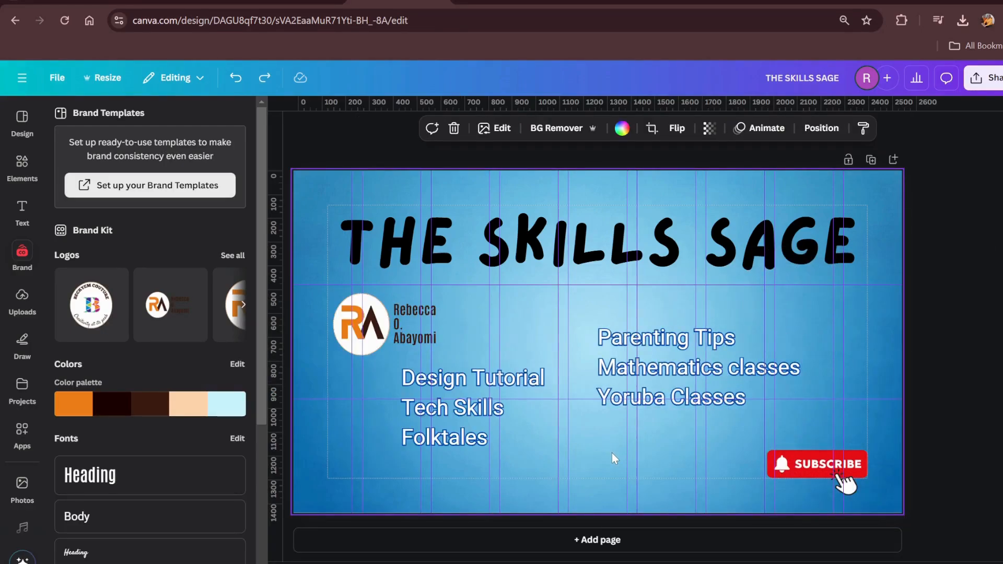
{"action": "key", "text": "ctrl+z"}
{"action": "key", "text": "ctrl+z"}
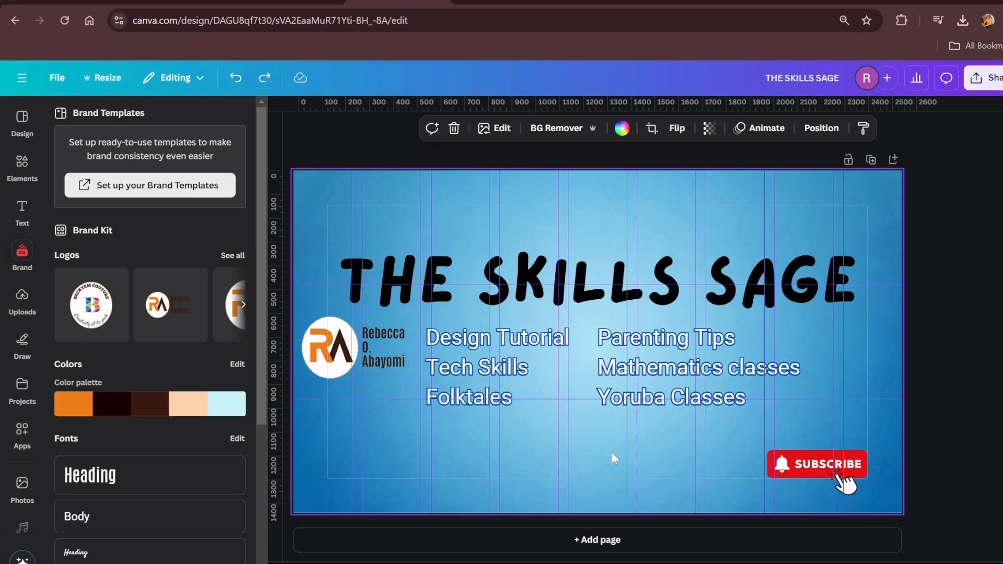
{"action": "key", "text": "ctrl+z"}
{"action": "key", "text": "ctrl+z"}
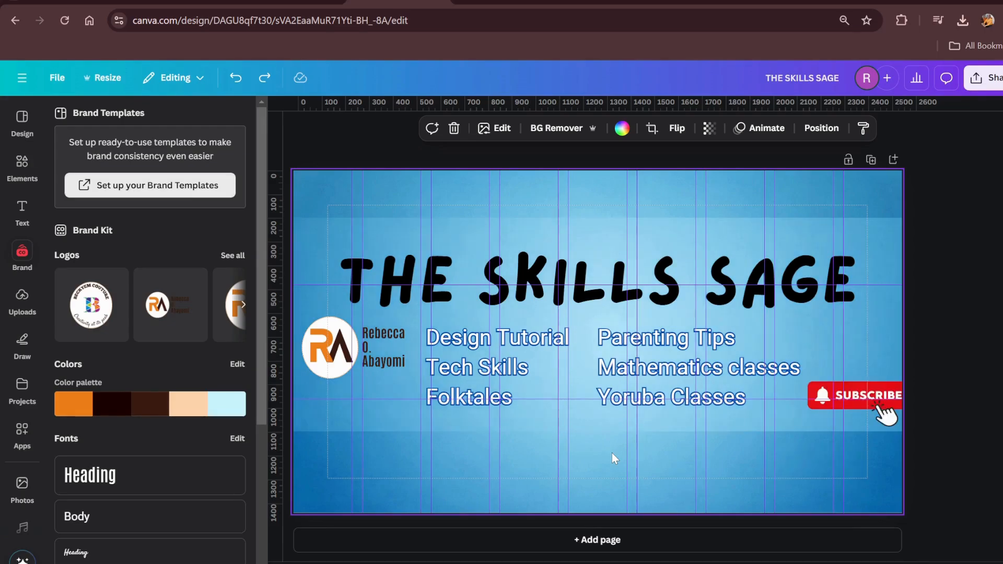
{"action": "key", "text": "ctrl+z"}
{"action": "key", "text": "ctrl+z"}
{"action": "key", "text": "ctrl+z"}
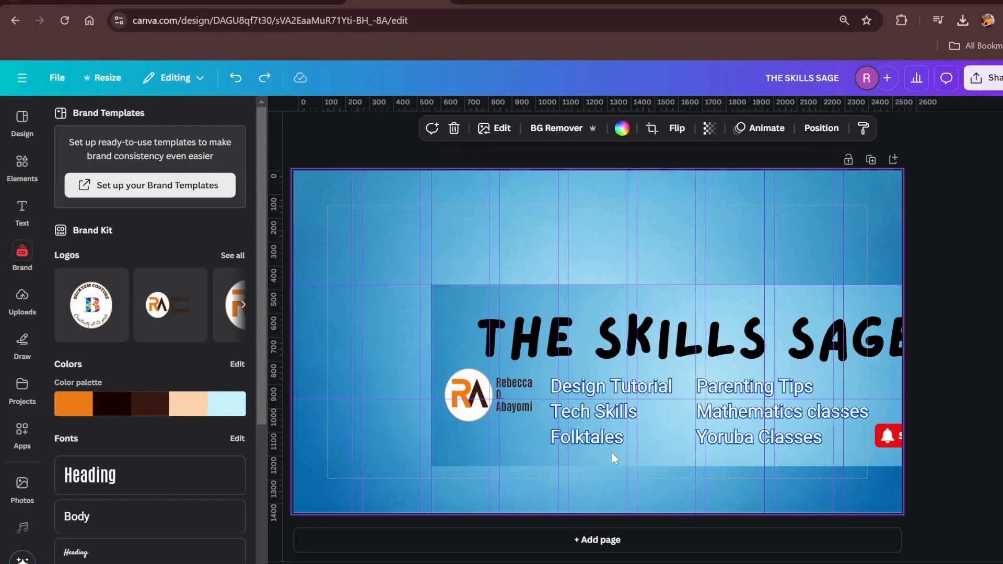
{"action": "key", "text": "ctrl+z"}
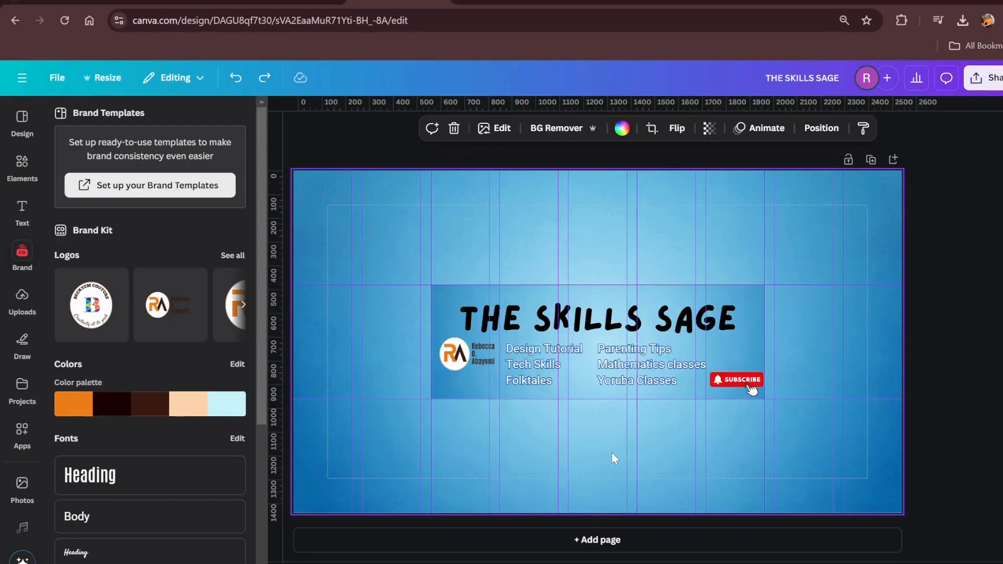